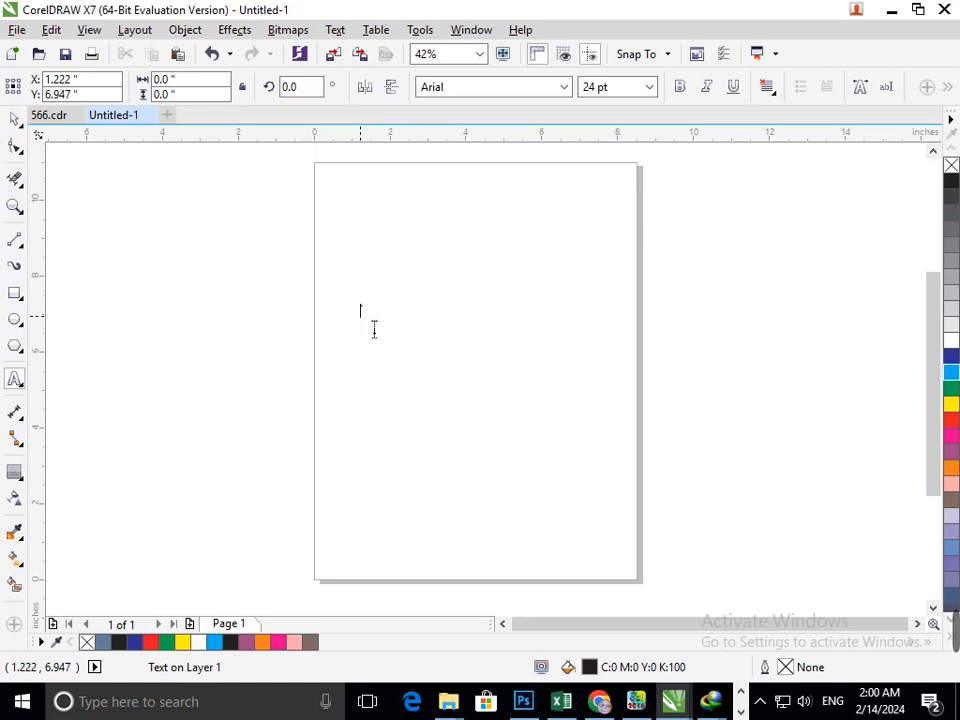
- Add an artistic-text letter A in Arial and enlarge it to about 9.06 × 9.68 inches over the page
drag(374, 328, 544, 502)
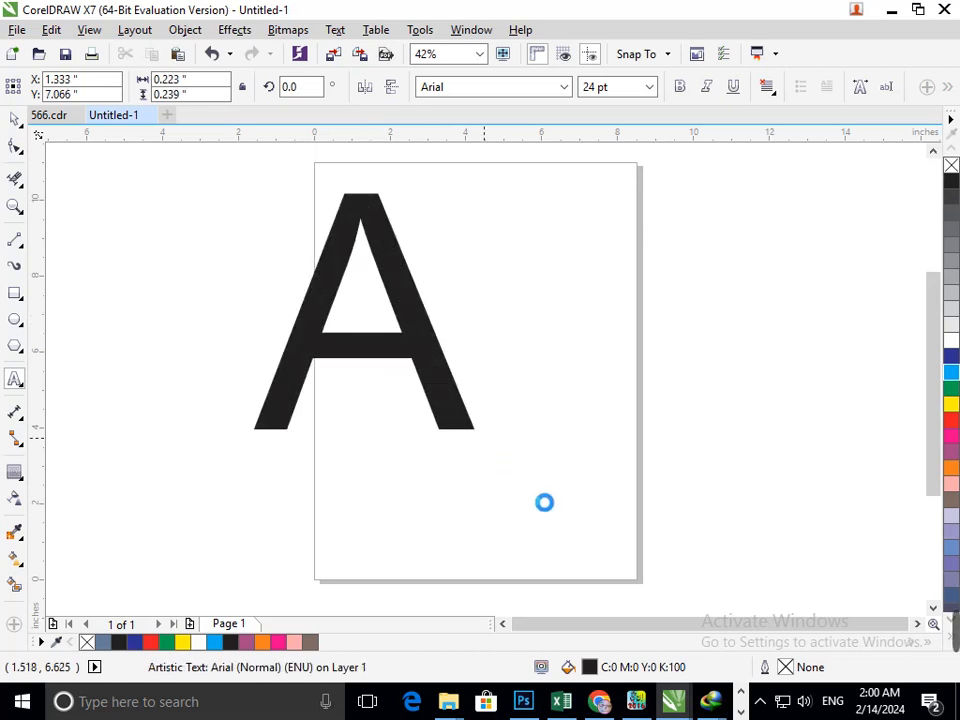
click(456, 433)
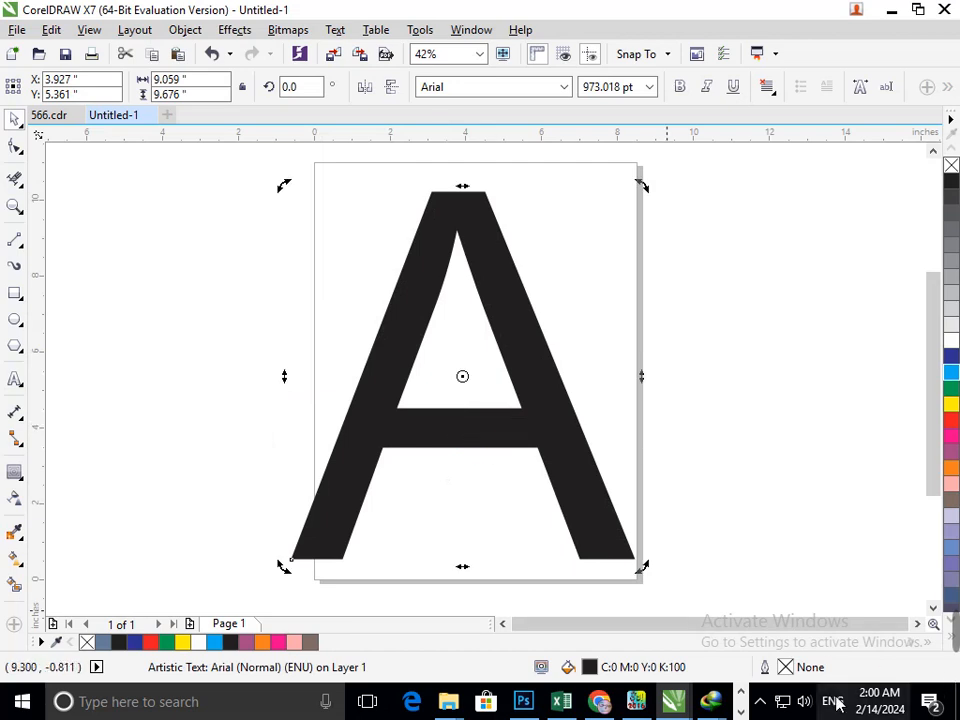
mouse_move(954, 632)
click(545, 638)
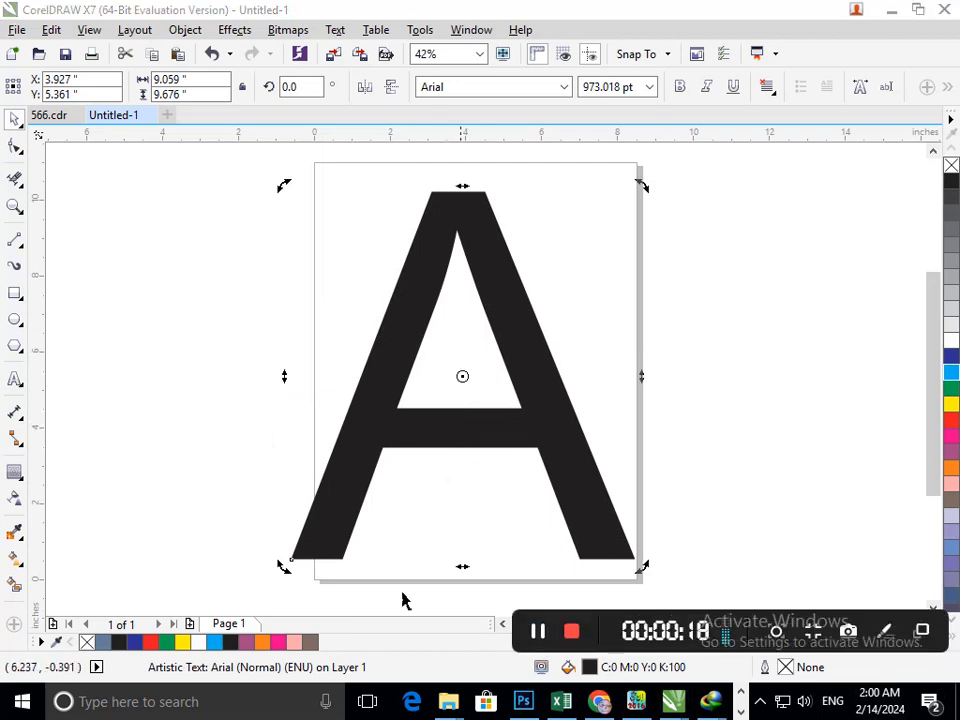
- Draw a five-pointed star beside the page and move it over the right leg of the letter A
click(15, 319)
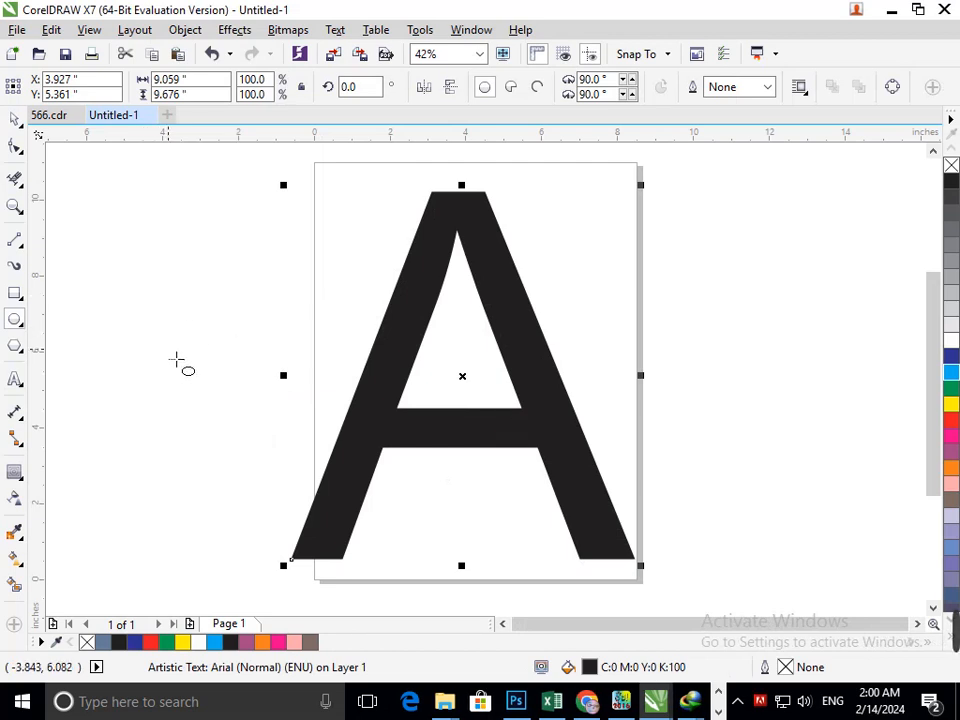
click(22, 350)
click(70, 363)
drag(112, 320, 226, 452)
click(15, 120)
click(87, 215)
drag(203, 383, 550, 381)
- Fill the star with red and enlarge it to about 5.04 × 4.79 inches
drag(451, 440, 432, 514)
click(950, 421)
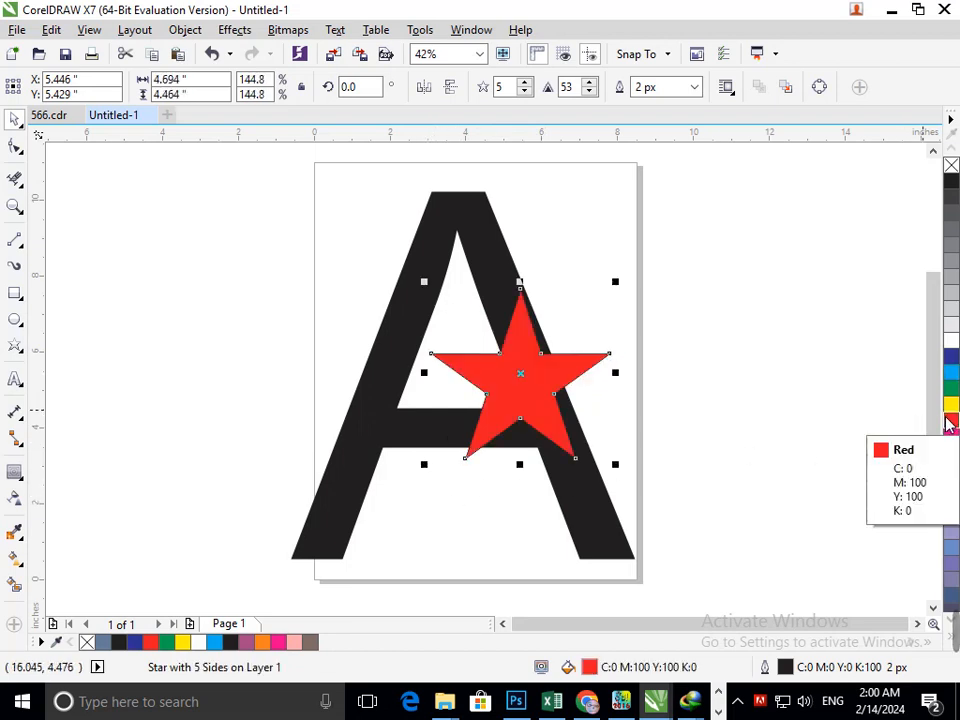
drag(424, 464, 418, 503)
- Trim the star's shape out of the letter A and move the star aside
click(240, 260)
click(488, 402)
shift+click(489, 285)
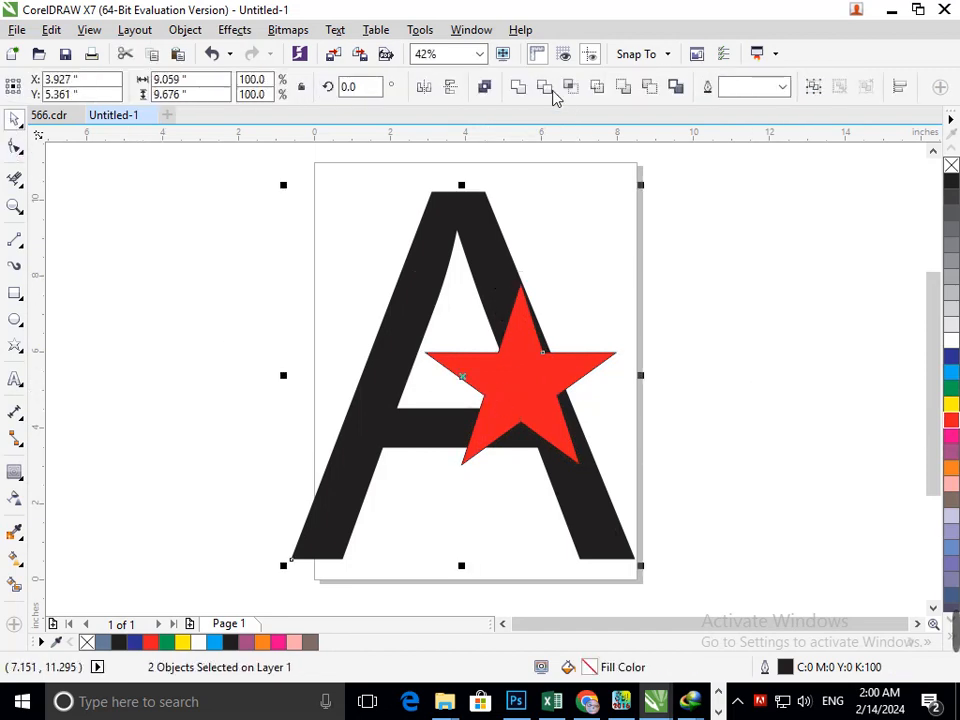
drag(521, 356, 696, 365)
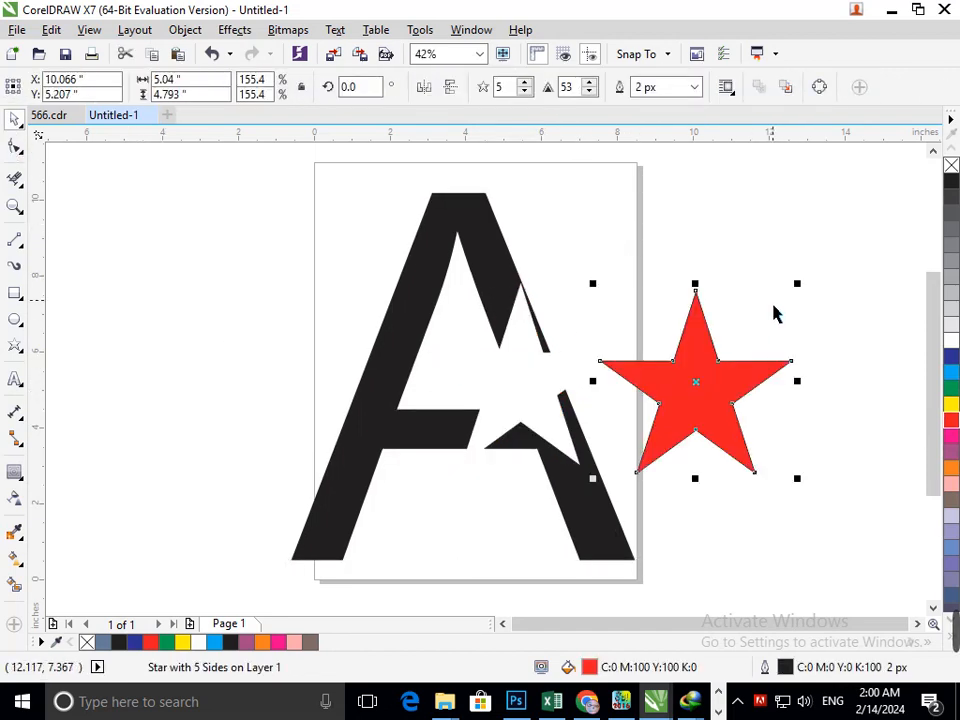
- Undo the star trim and delete the red star
key(ctrl+z)
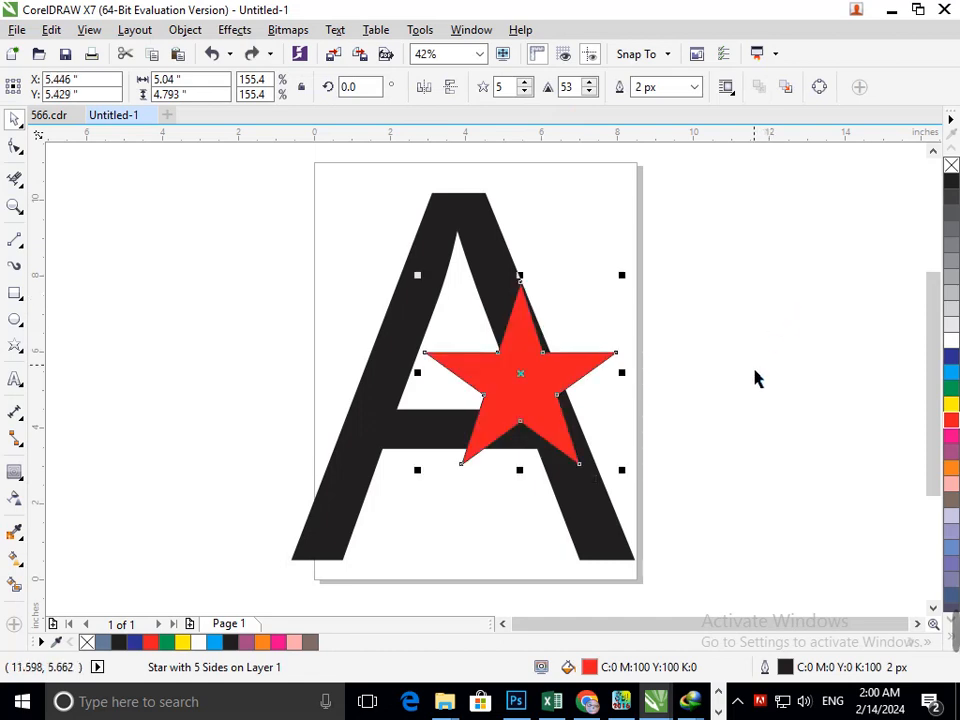
drag(541, 413, 450, 424)
key(ctrl+z)
key(ctrl+z)
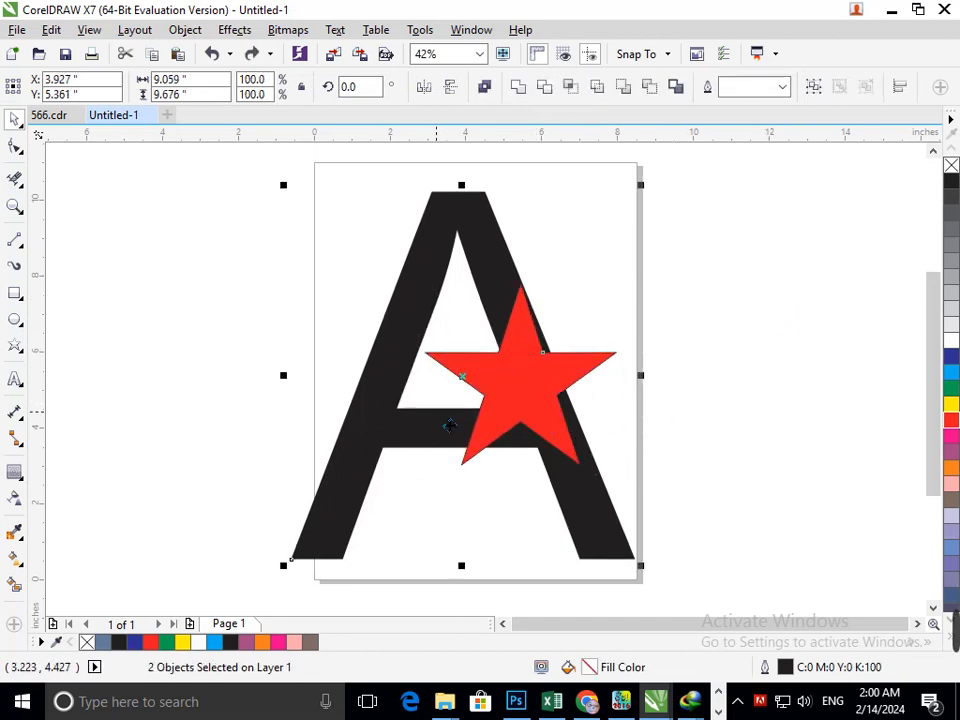
drag(567, 412, 196, 430)
key(Delete)
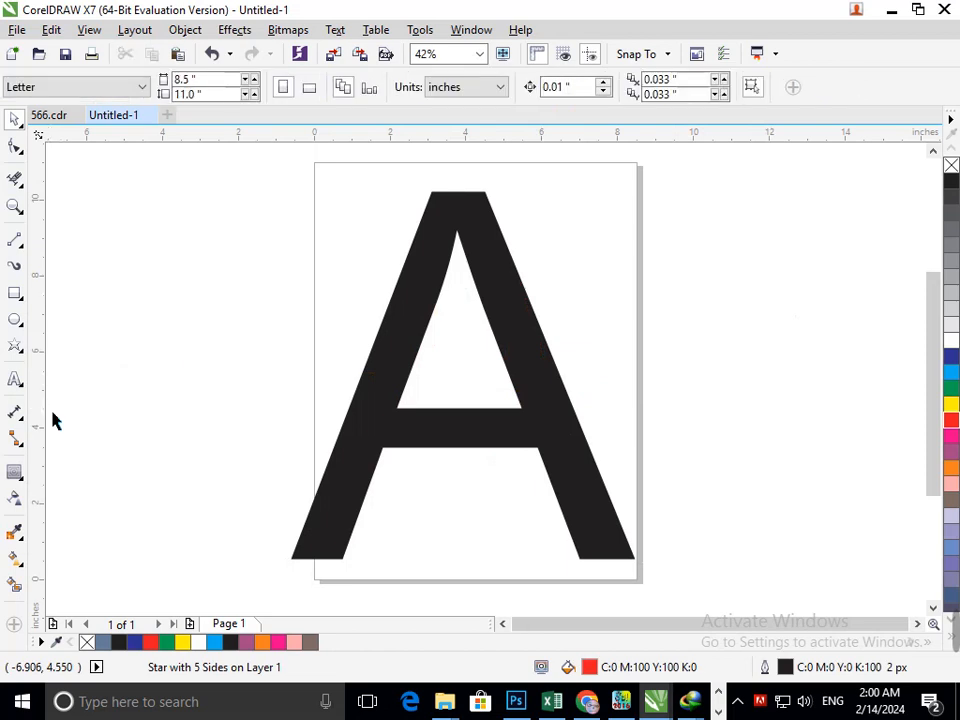
- Draw a tall ellipse about 3.56 × 6.42 inches over the right leg of the letter A
click(15, 319)
drag(460, 282, 598, 525)
click(15, 119)
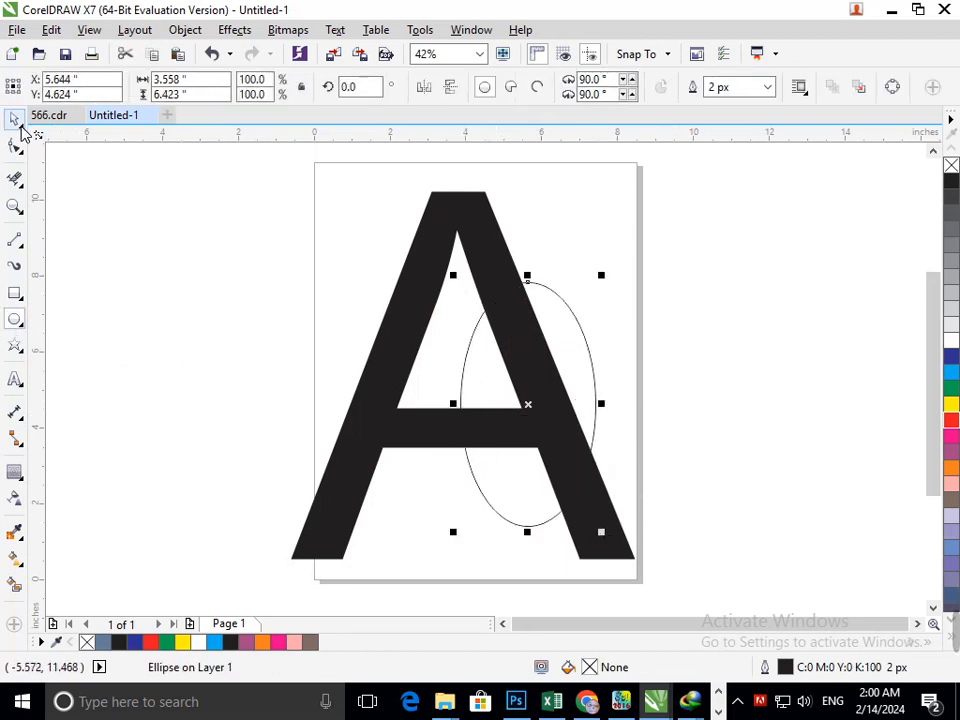
- Slant the ellipse to follow the A's right leg, about 4.09 × 6.42 inches overall, and fill it with yellow
click(514, 532)
drag(606, 531, 624, 455)
click(630, 472)
click(627, 454)
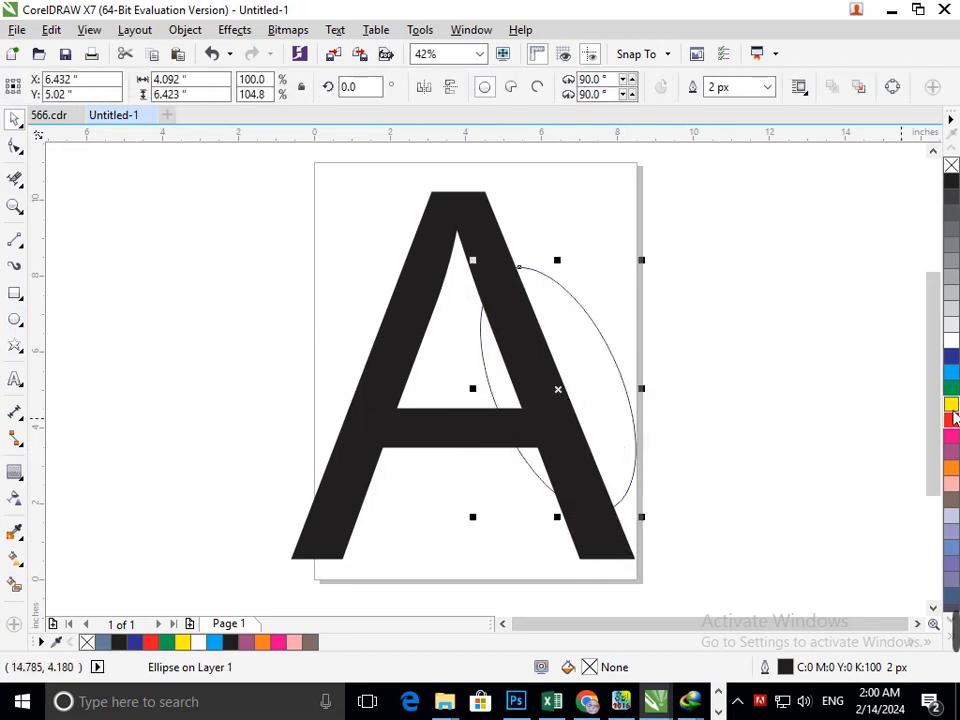
click(951, 405)
- Trim the yellow ellipse's shape out of the letter A, leaving the ellipse in its original place
shift+click(388, 439)
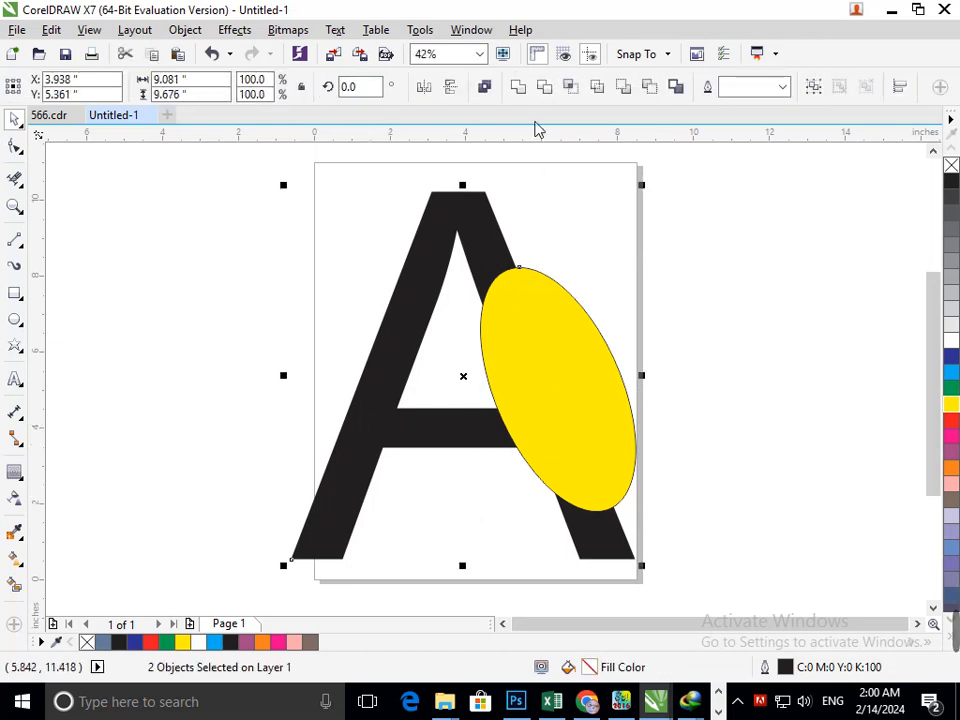
click(544, 86)
drag(601, 365, 841, 332)
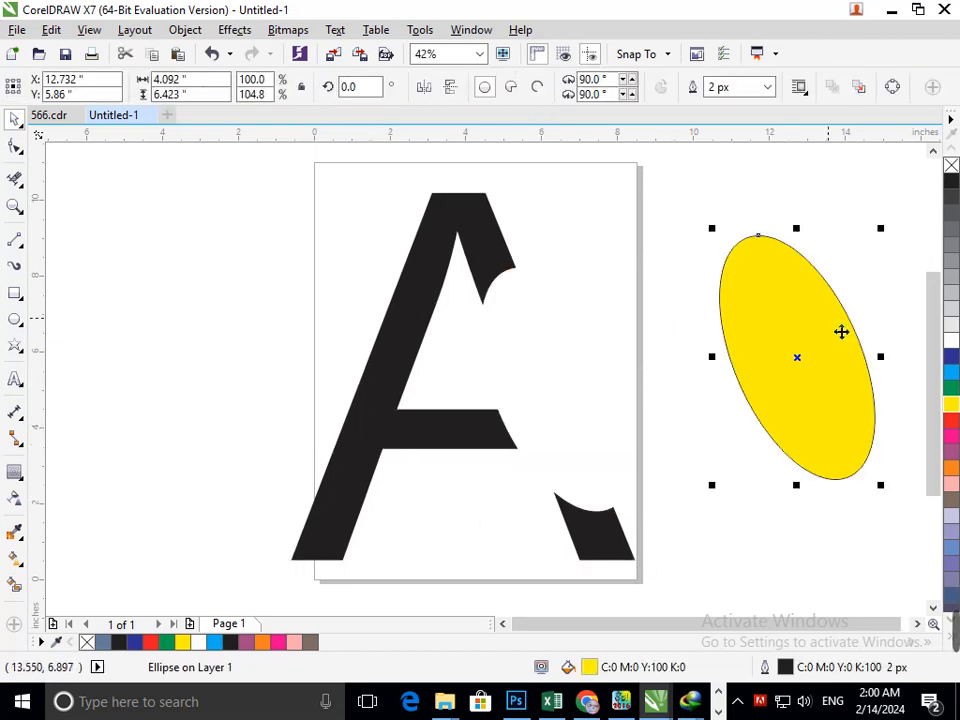
key(ctrl+z)
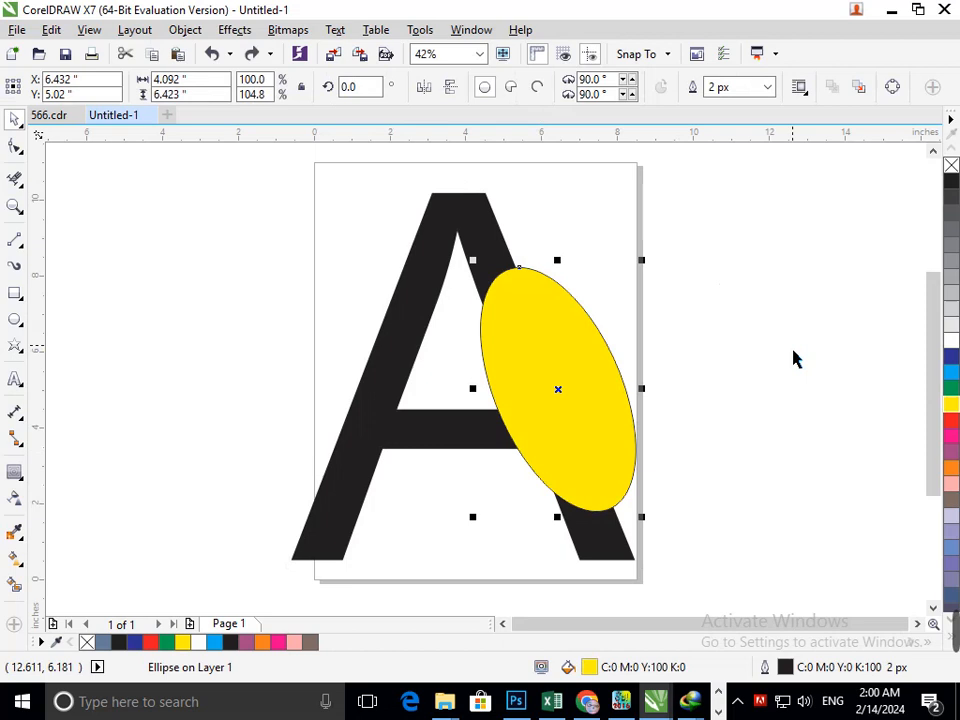
click(795, 358)
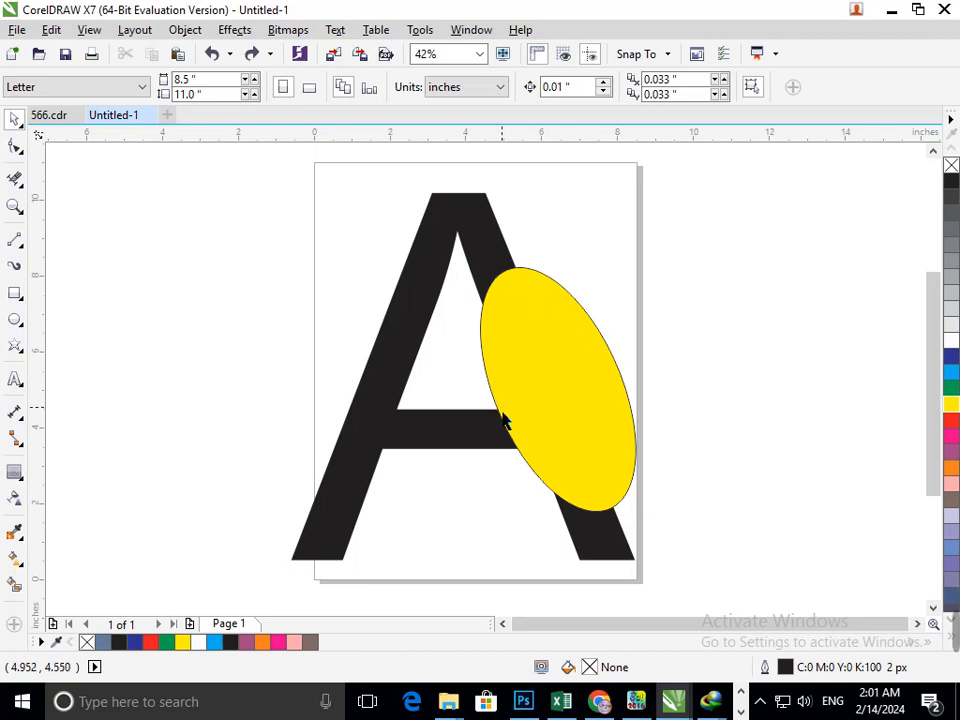
- Create a smaller concentric copy of the yellow ellipse, about 3.31 × 5.19 inches
click(530, 456)
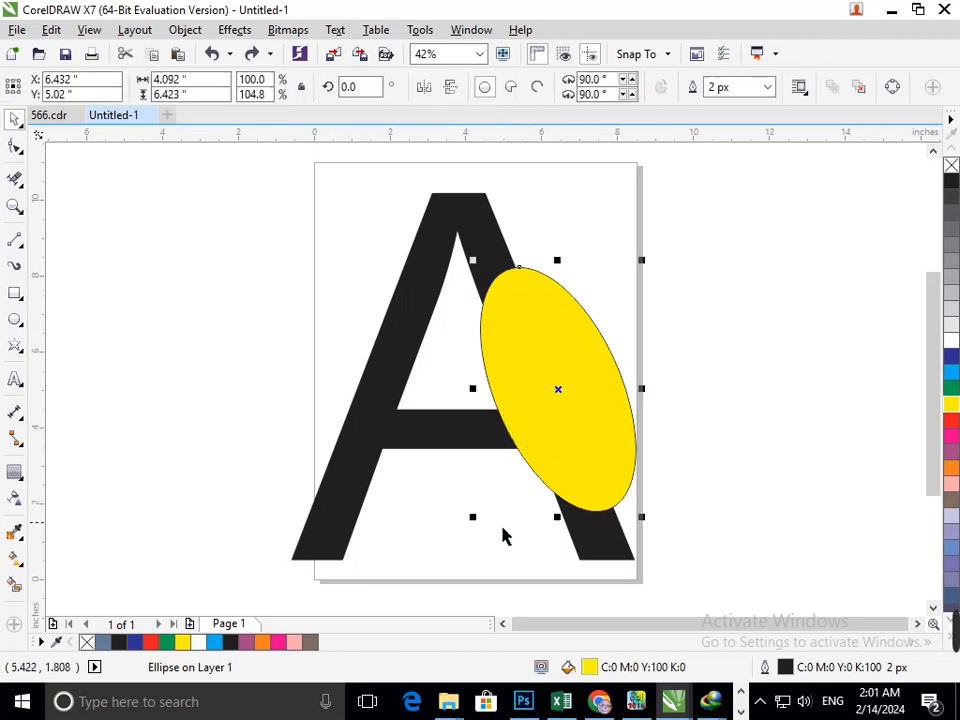
drag(482, 534, 497, 519)
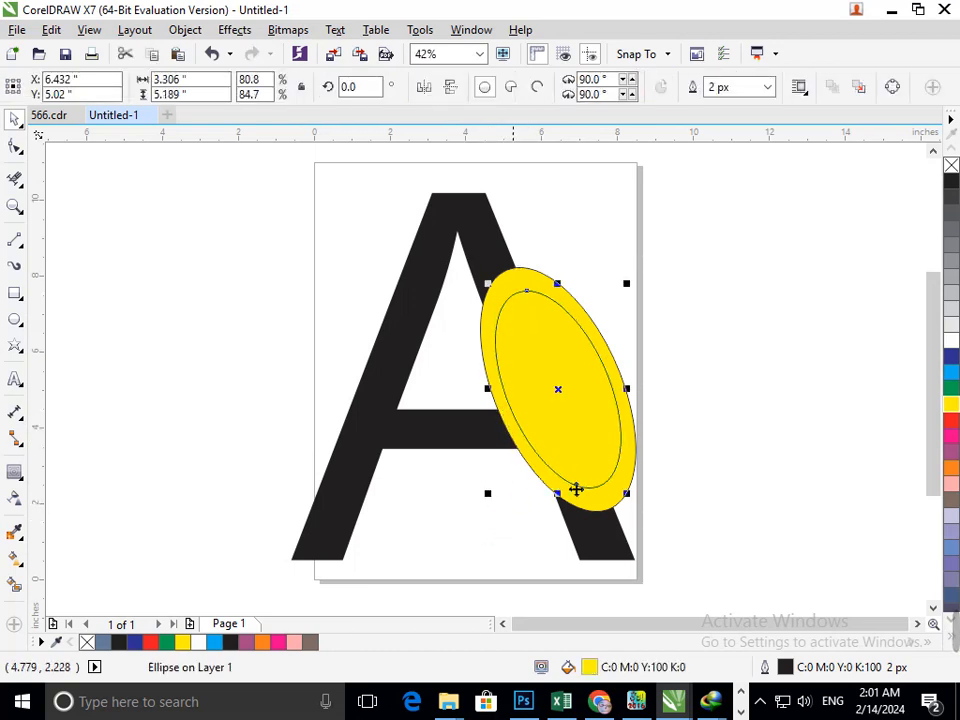
click(655, 440)
- Draw a thin unfilled rectangle beside the page and move it across the yellow ellipses
key(F6)
drag(129, 339, 267, 368)
click(14, 120)
click(160, 331)
drag(120, 370, 130, 405)
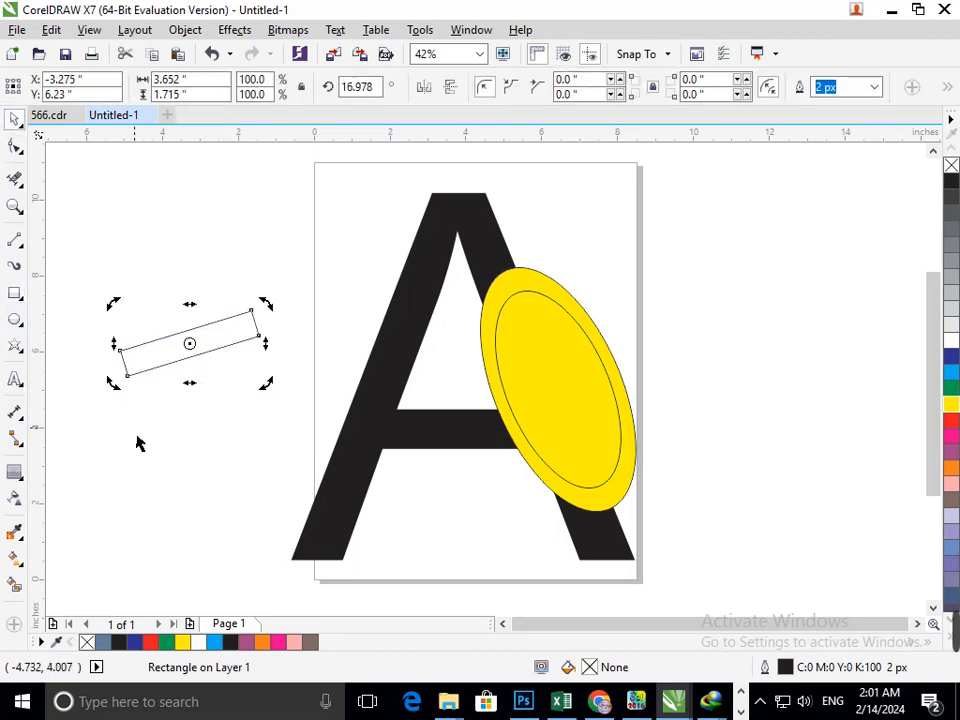
key(ctrl+z)
click(170, 357)
drag(189, 362, 561, 408)
- Slant the rectangle to about 20.3° and position it across the middle of the yellow ellipses
click(561, 408)
drag(633, 415, 647, 360)
click(576, 390)
mouse_move(576, 390)
mouse_down()
mouse_move(565, 398)
mouse_move(582, 399)
mouse_move(573, 392)
mouse_up()
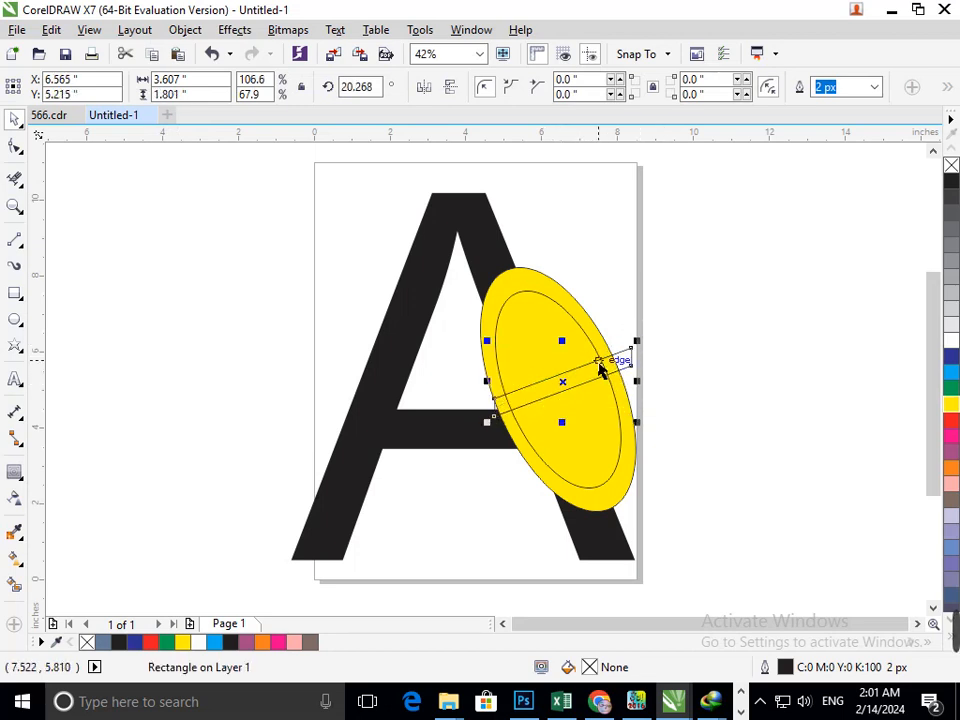
drag(580, 390, 577, 405)
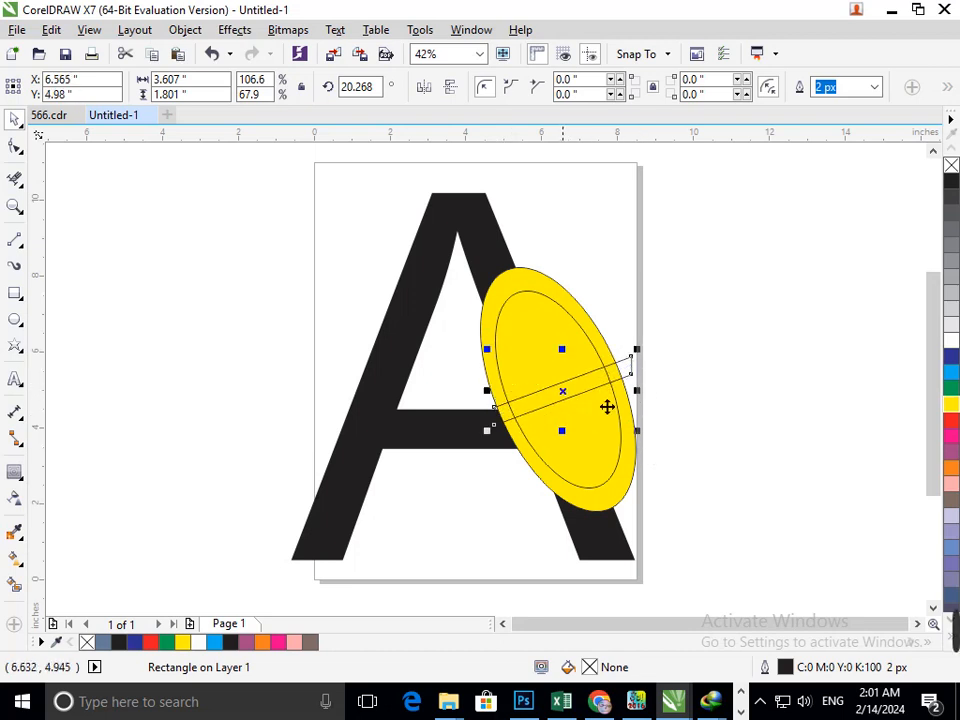
- Nudge the slanted rectangle 0.1 inches down and 0.08 inches to the left
key(Down)
key(Down)
key(Down)
key(Down)
key(Left)
key(Left)
key(Left)
key(Left)
key(Left)
key(Left)
key(Left)
key(Left)
key(Down)
key(Down)
key(Down)
key(Down)
key(Down)
key(Down)
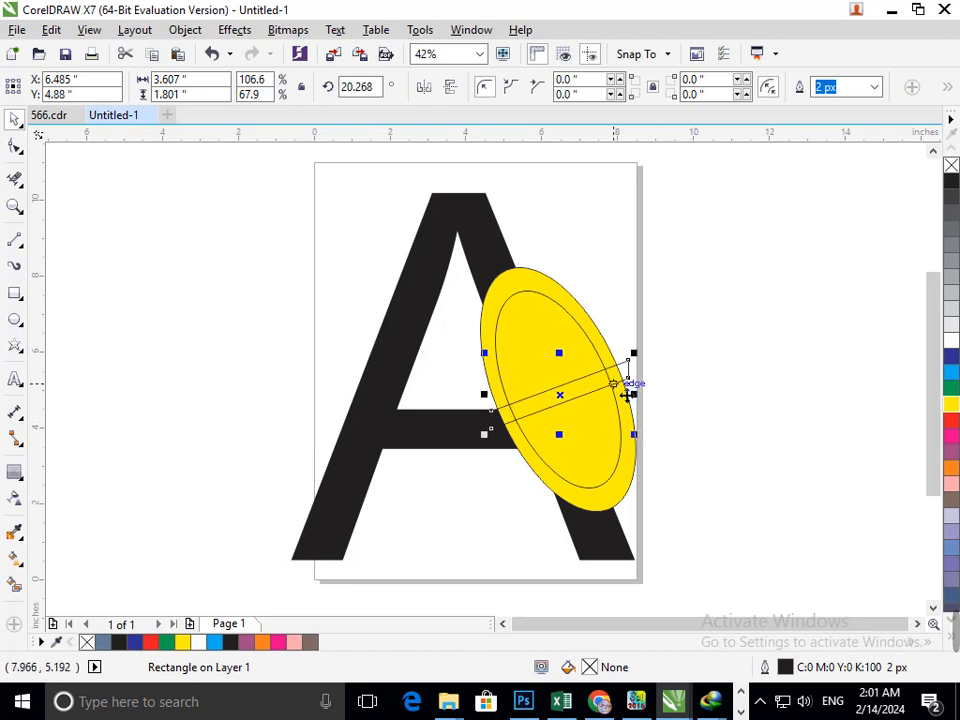
- Duplicate the slanted rectangle twice, placing one copy directly above it and one directly below it
click(590, 396)
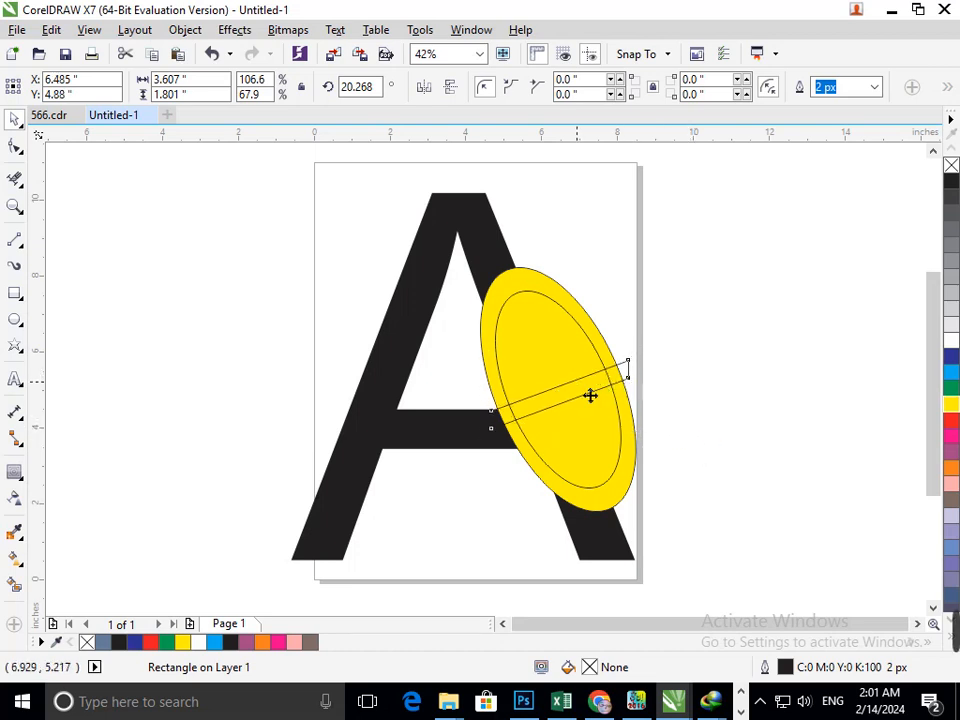
drag(590, 396, 583, 375)
click(584, 375)
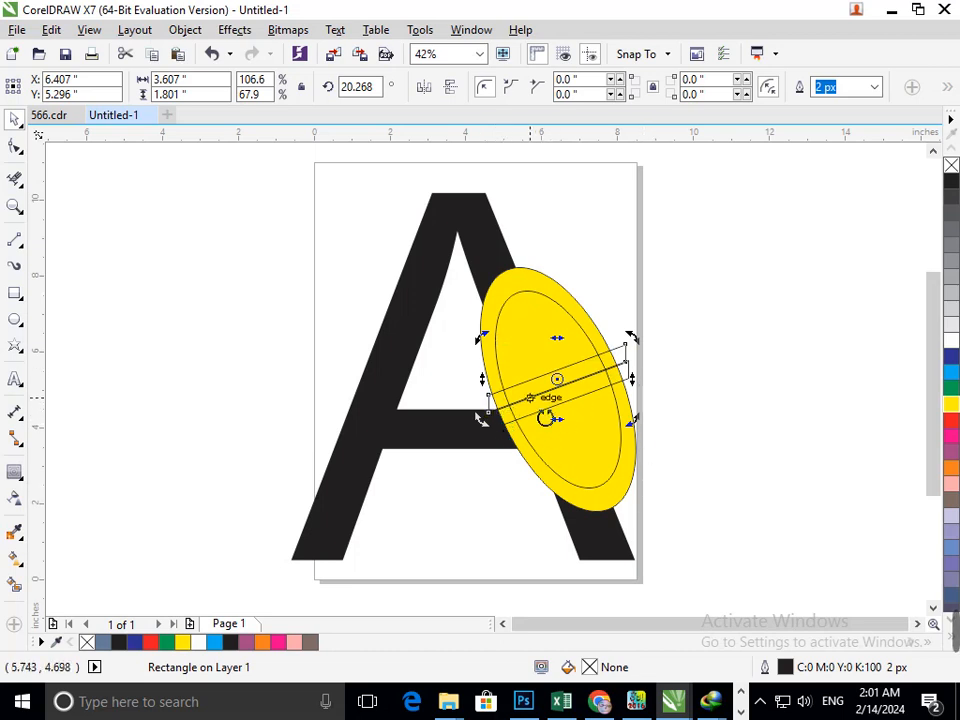
drag(542, 401, 539, 428)
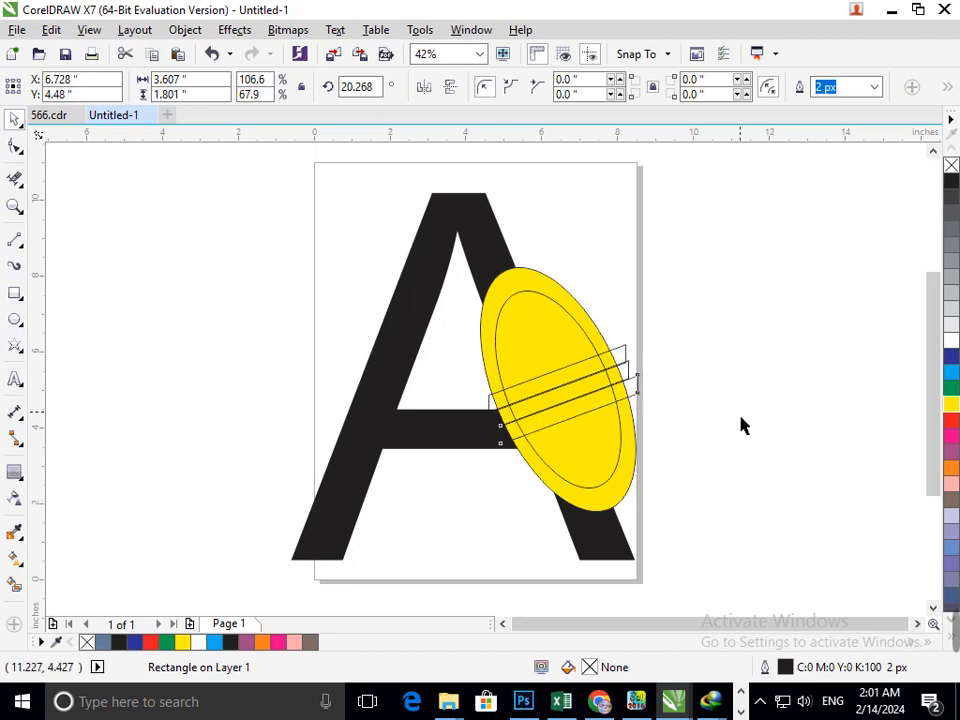
click(739, 424)
- Smart Fill the ring's upper section and the middle slanted band with its end pieces in blue-gray (C:40 M:20 Y:0 K:40)
click(15, 584)
click(564, 294)
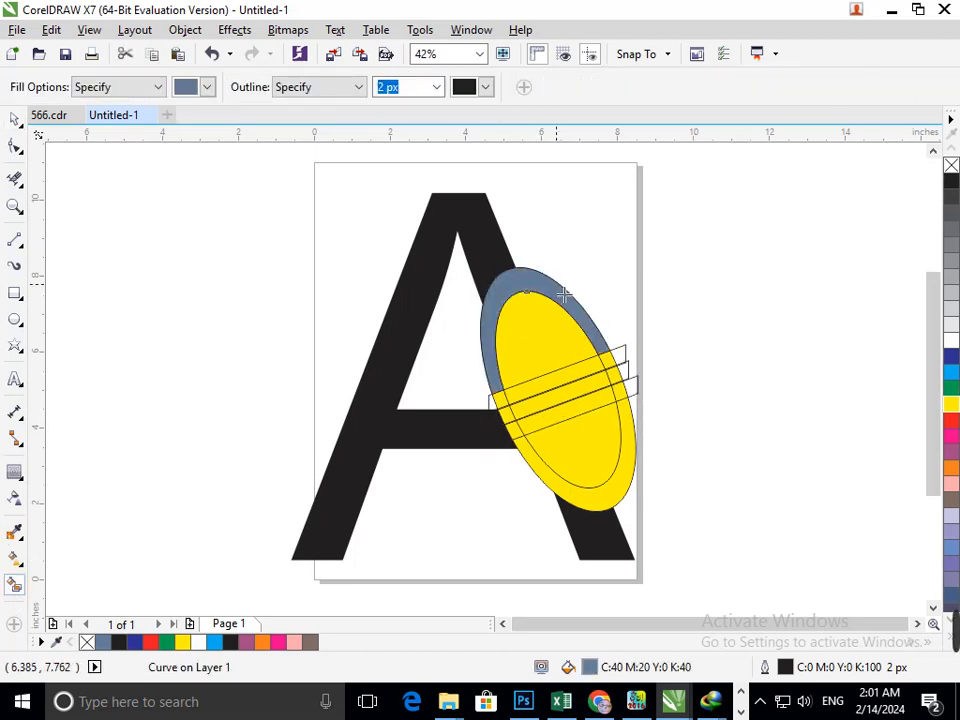
click(575, 374)
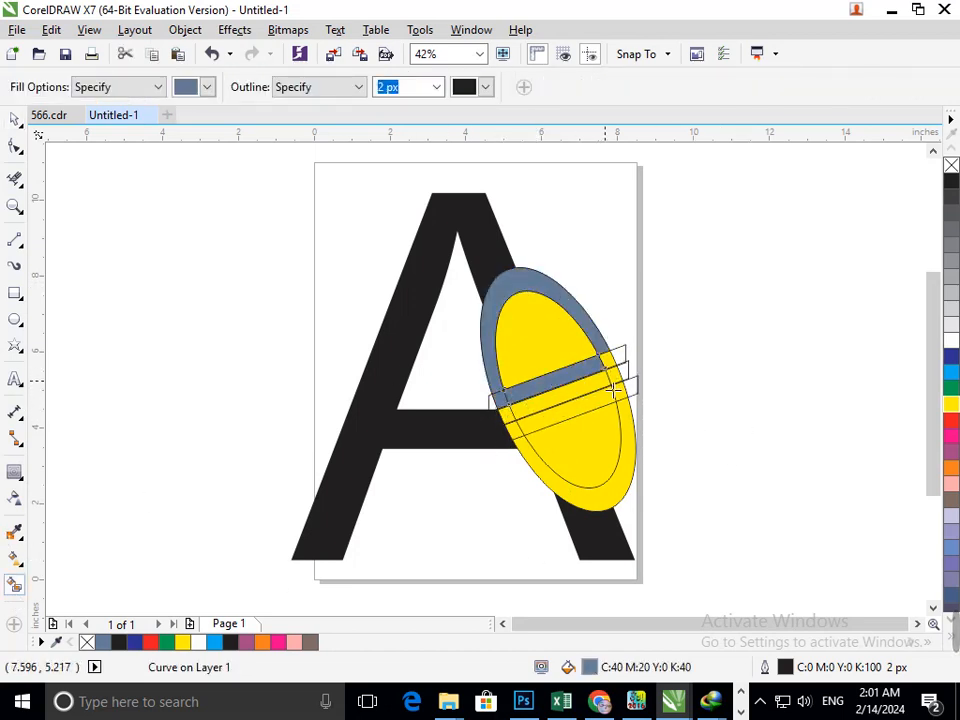
key(ctrl+z)
click(507, 414)
click(557, 397)
click(622, 394)
- Try Smart Fill on the ring's lower section and undo each attempt
click(564, 515)
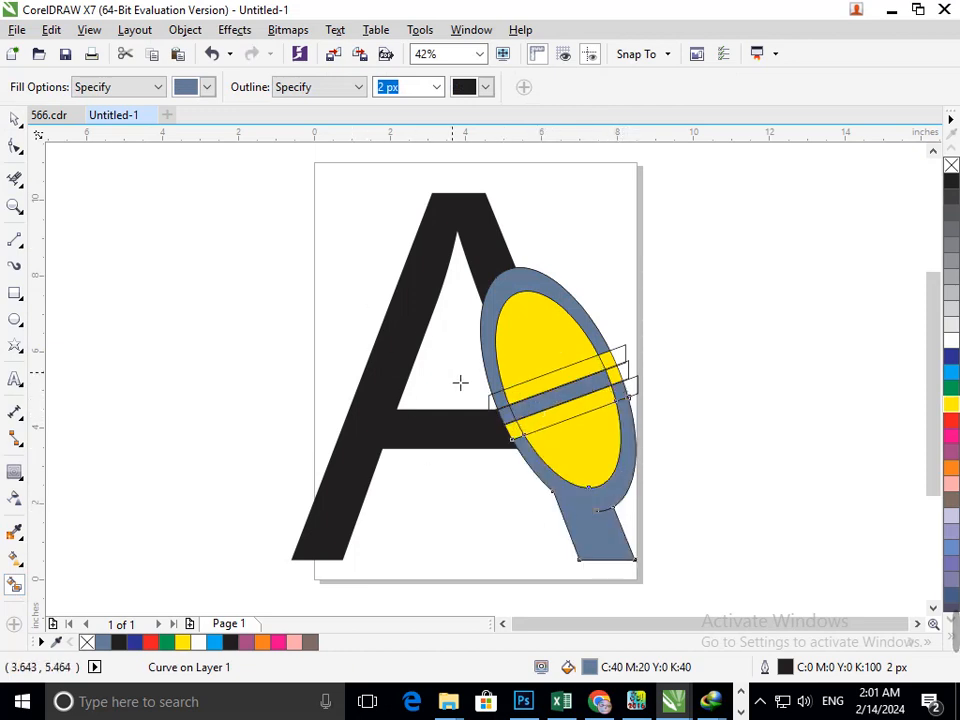
key(ctrl+z)
click(611, 507)
key(ctrl+z)
click(538, 460)
key(ctrl+z)
click(15, 119)
click(135, 332)
drag(596, 514, 558, 493)
click(655, 539)
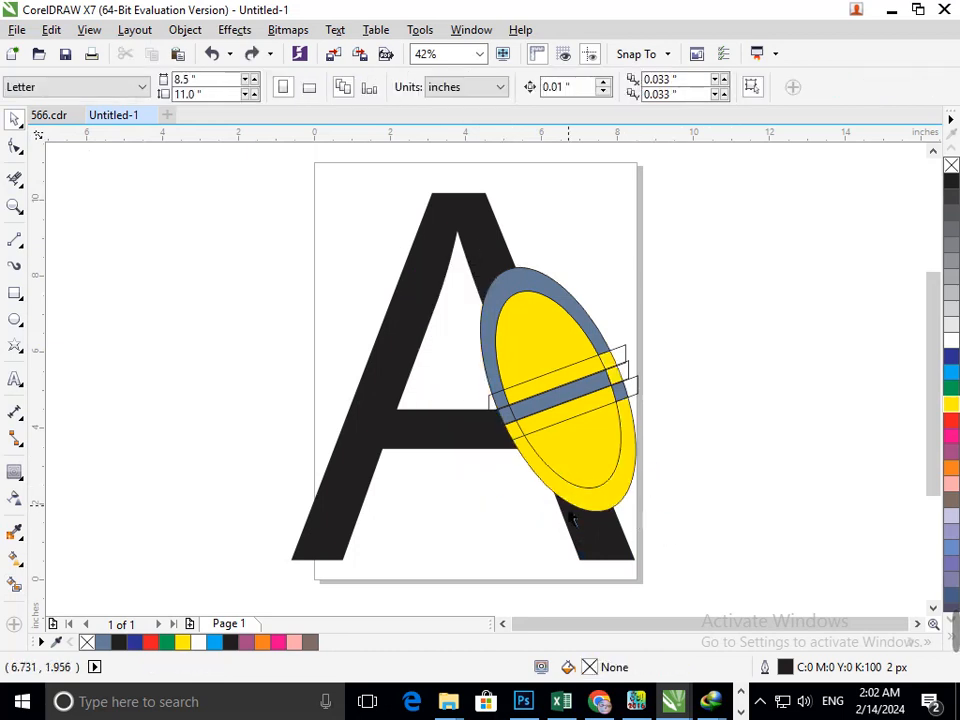
- Convert the lowest slanted rectangle to curves and pull its lower-left corner node outward past the ellipse
click(522, 450)
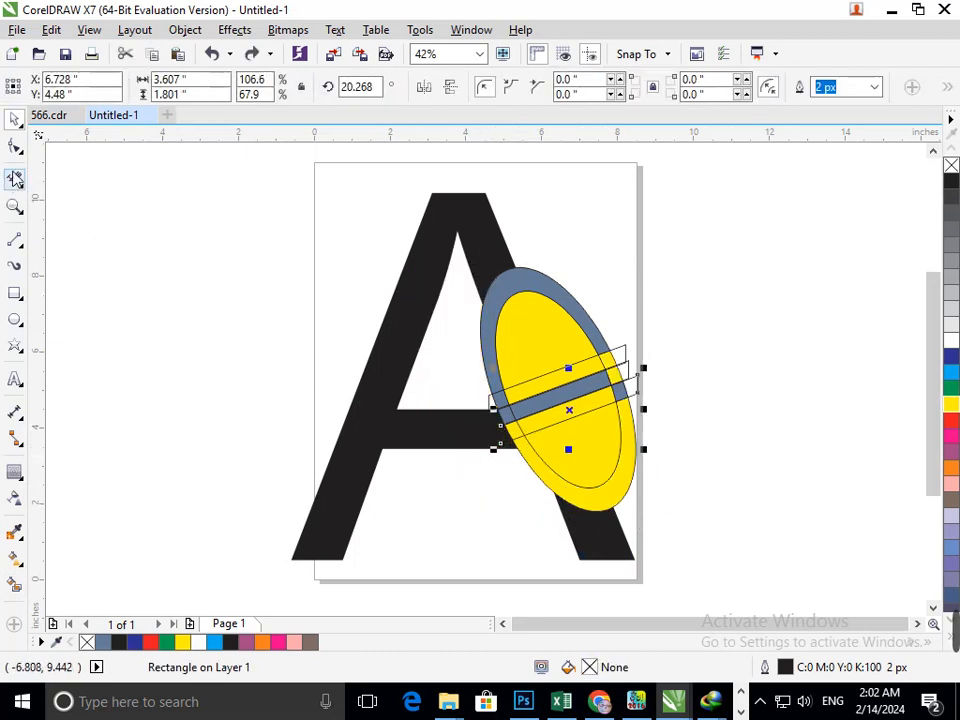
key(F10)
key(ctrl+q)
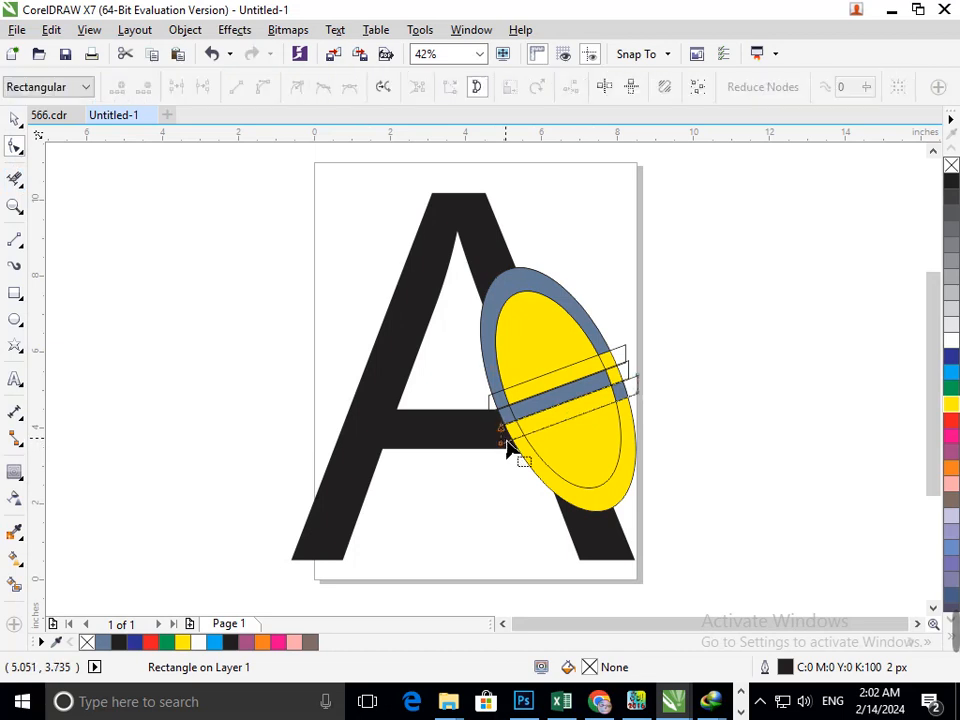
drag(501, 450, 475, 461)
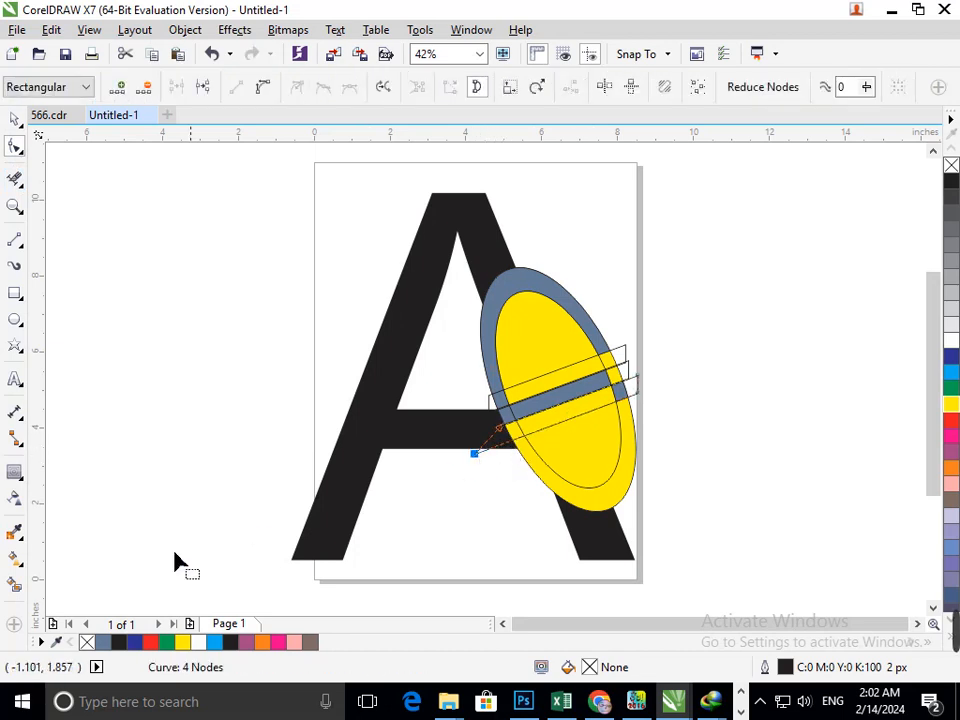
- Try Smart Fill on the ring's lower section with the extended bar and undo the fill
click(16, 585)
click(555, 484)
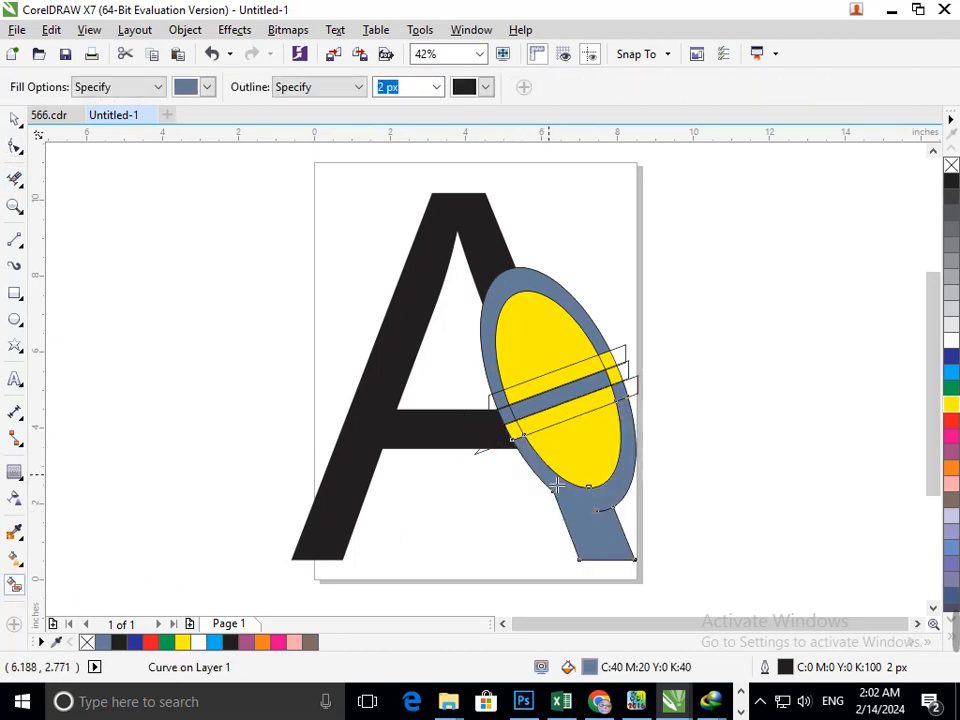
key(ctrl+z)
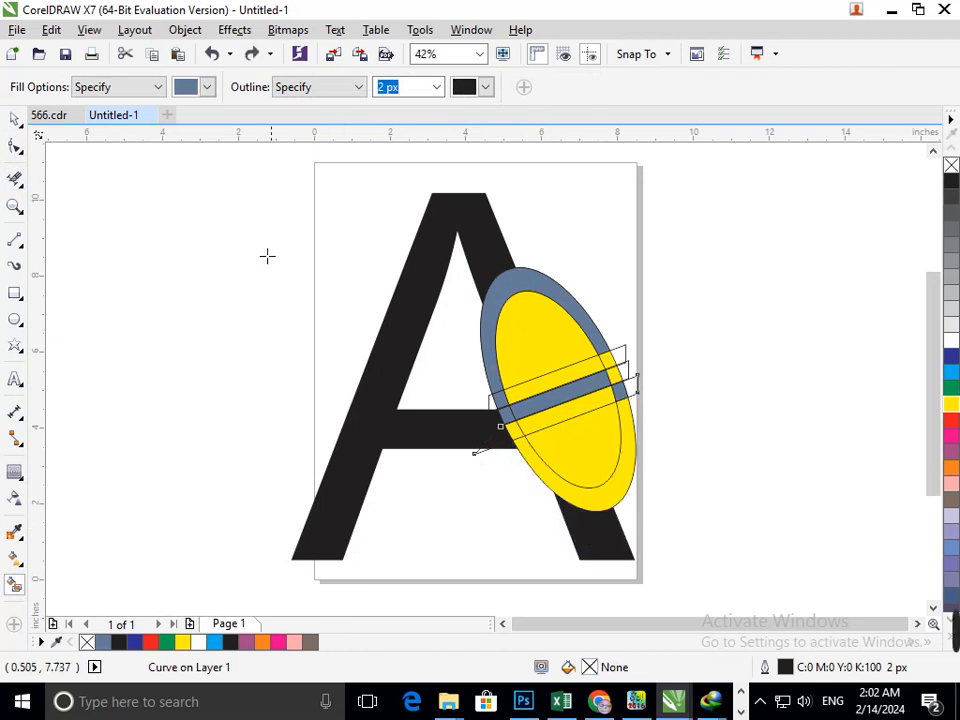
- Move the trimmed letter A left, clear of the yellow ellipses, and activate the Smart Fill tool
click(15, 120)
drag(602, 566, 495, 558)
click(15, 582)
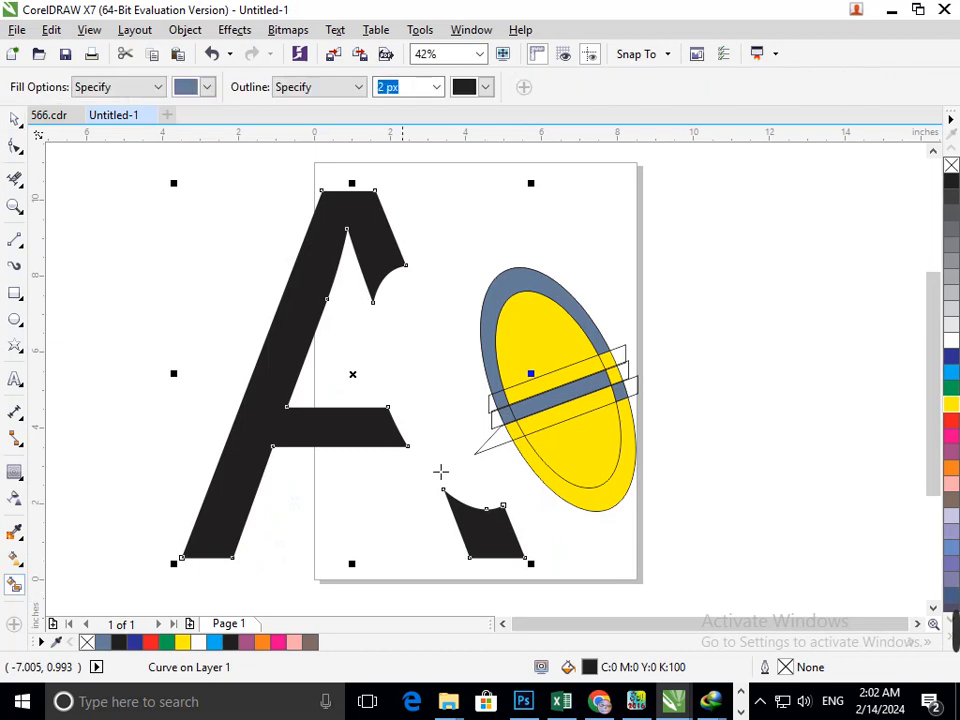
- Fill the ring's lower section with the blue-gray color using Smart Fill
click(567, 490)
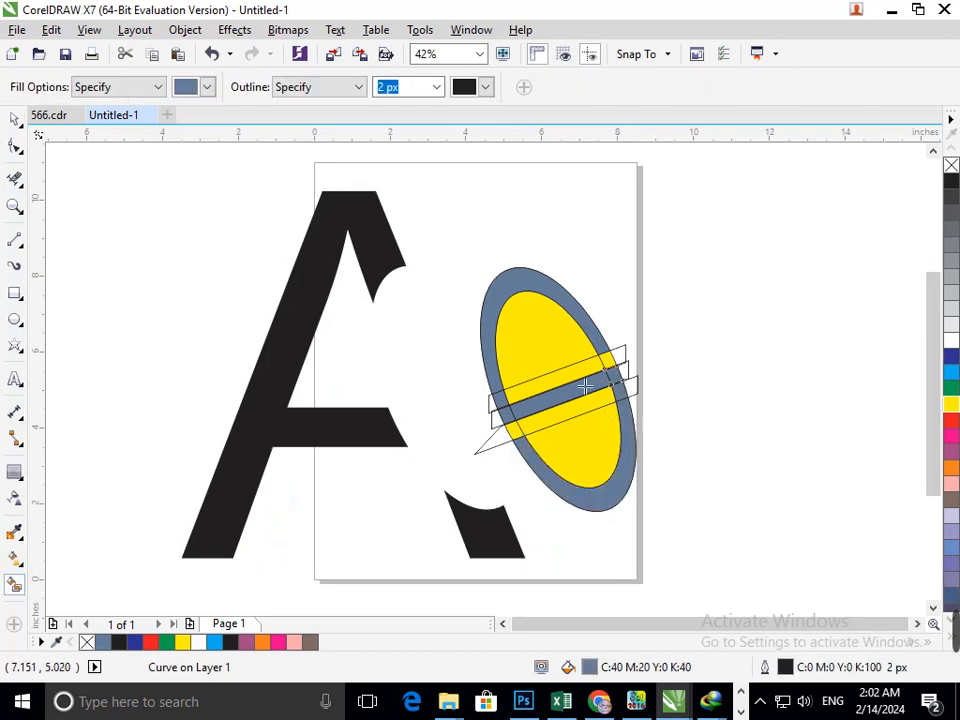
click(15, 120)
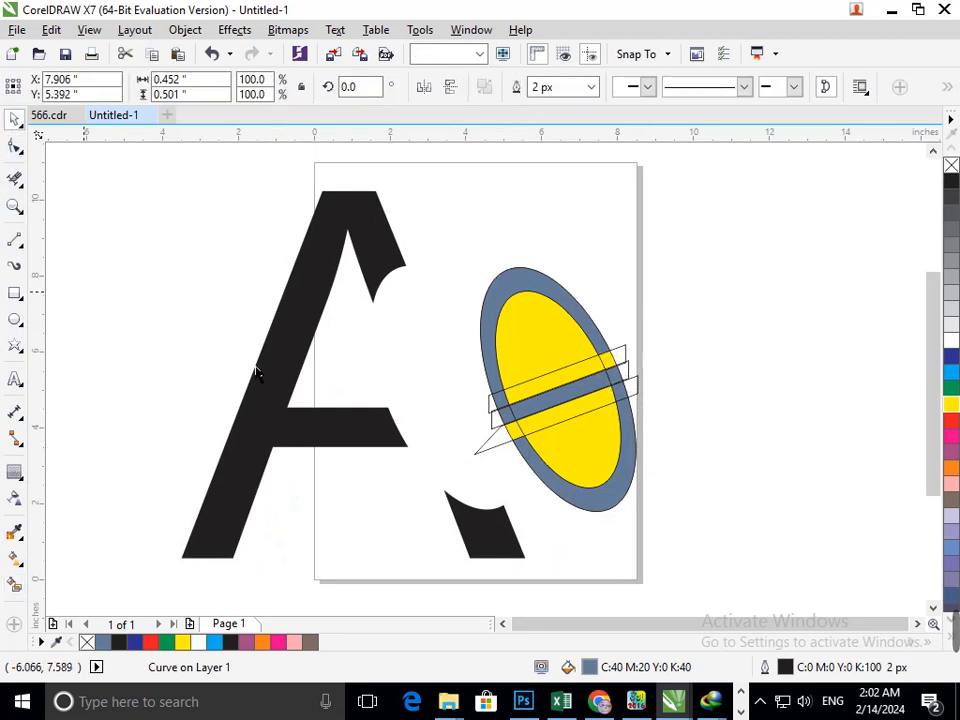
click(512, 463)
click(538, 458)
drag(563, 468, 583, 544)
key(Escape)
- Draw a slanted line about 5.8 inches long at about 20° below the bars and place a copy of it above them
click(14, 240)
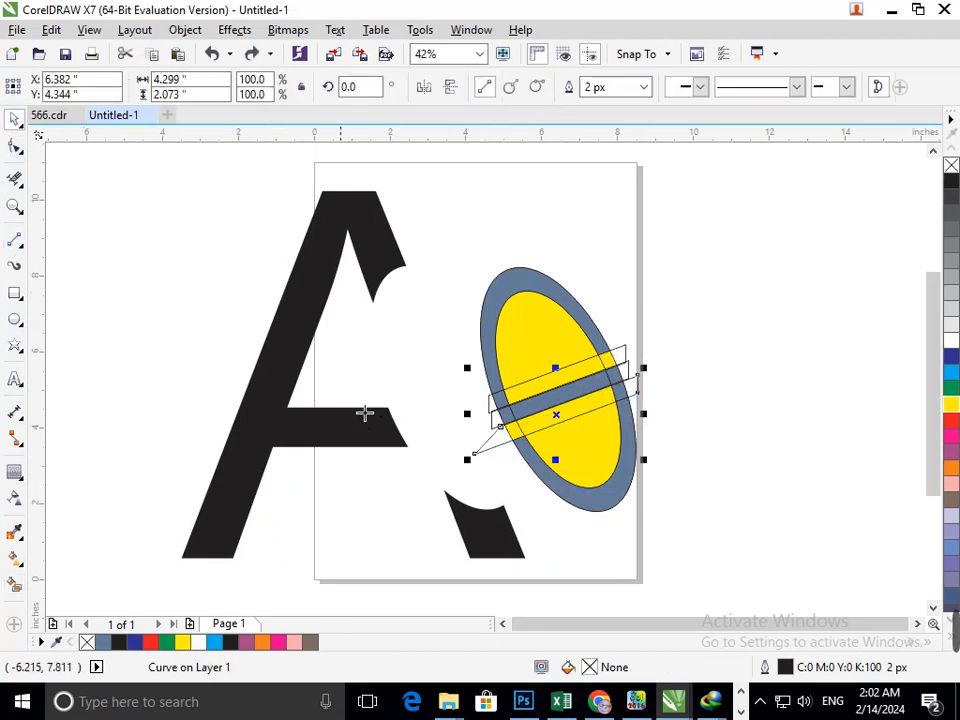
drag(500, 461, 710, 381)
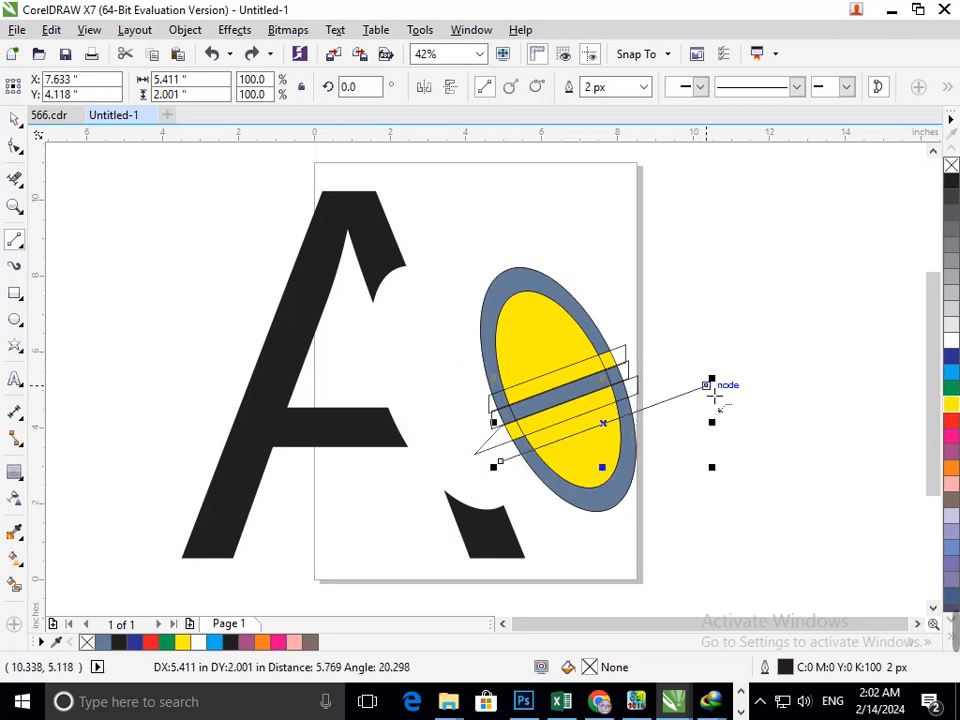
click(17, 119)
drag(666, 419, 616, 352)
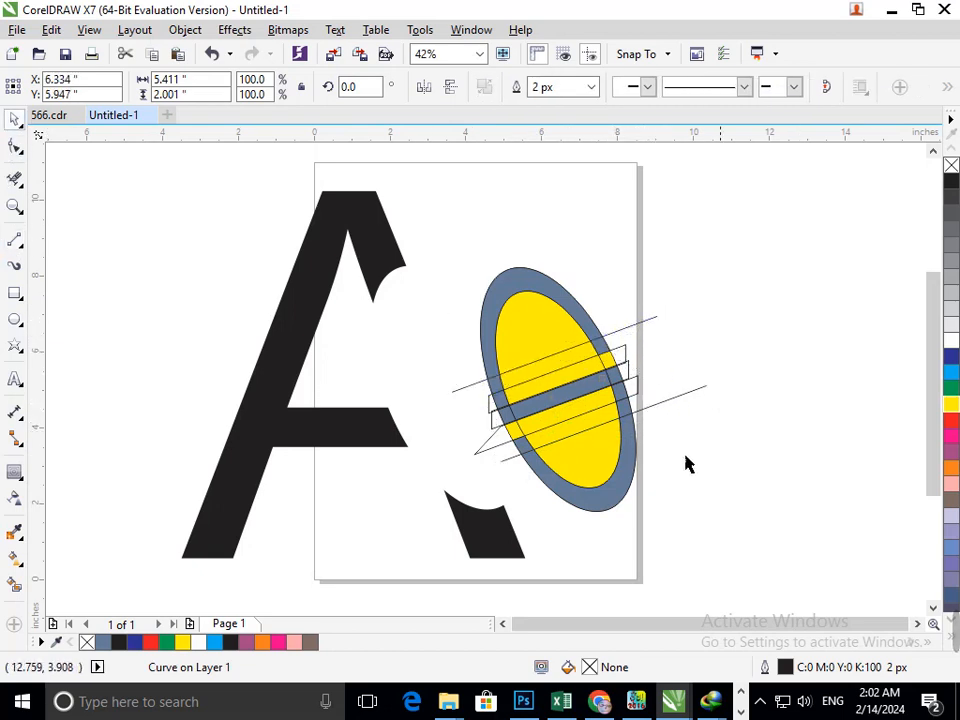
click(62, 557)
- Smart Fill the ring's upper arc and the short segment below its left end, coloring both cyan
click(15, 585)
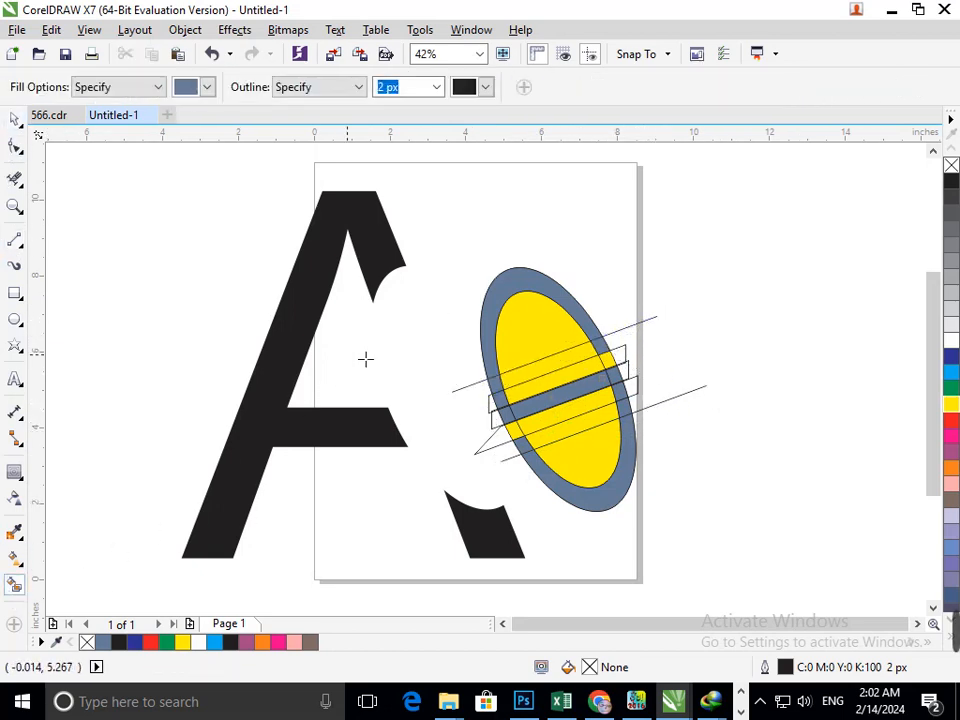
click(506, 311)
click(951, 372)
click(503, 400)
click(951, 372)
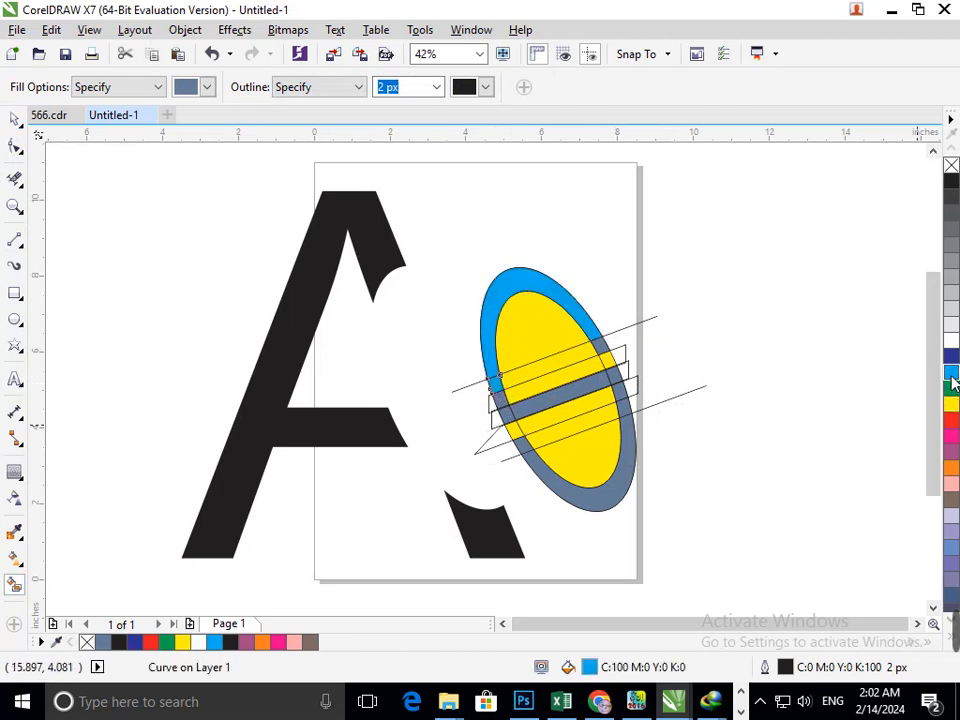
- Smart Fill the middle diagonal band and the ring segments at its ends in cyan, undoing the extra fill on the lower section
click(508, 408)
click(514, 419)
click(951, 374)
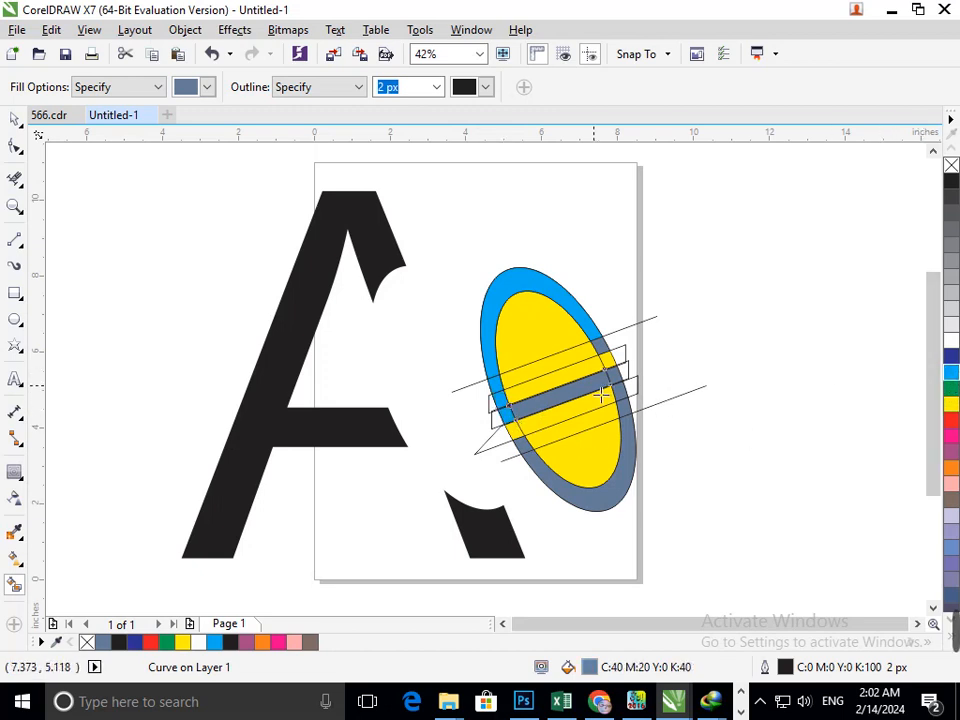
click(955, 375)
click(620, 389)
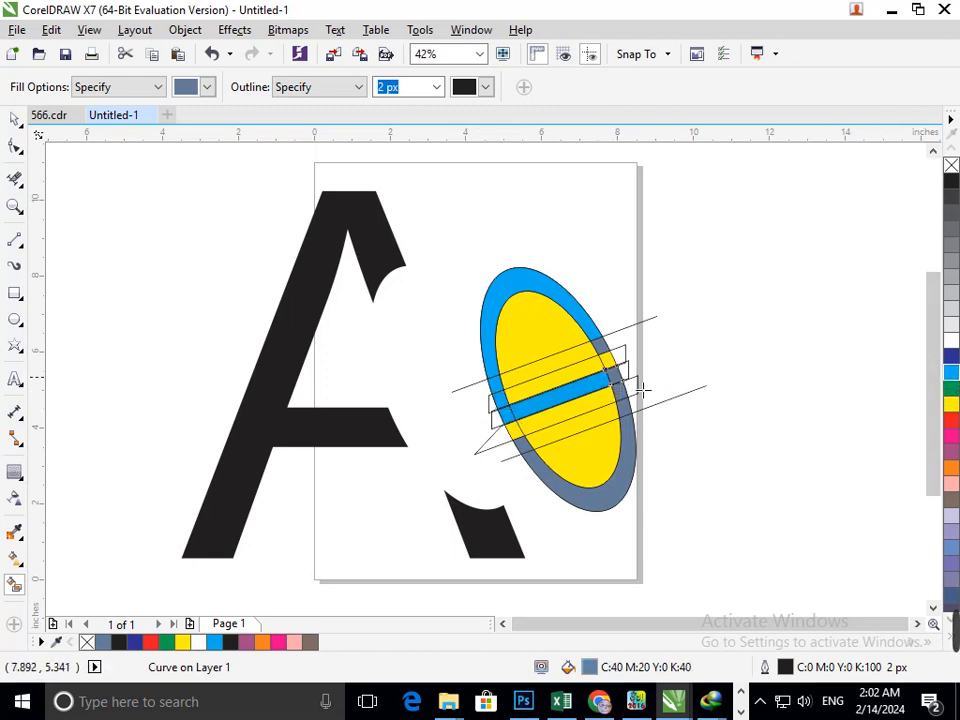
click(951, 373)
click(630, 432)
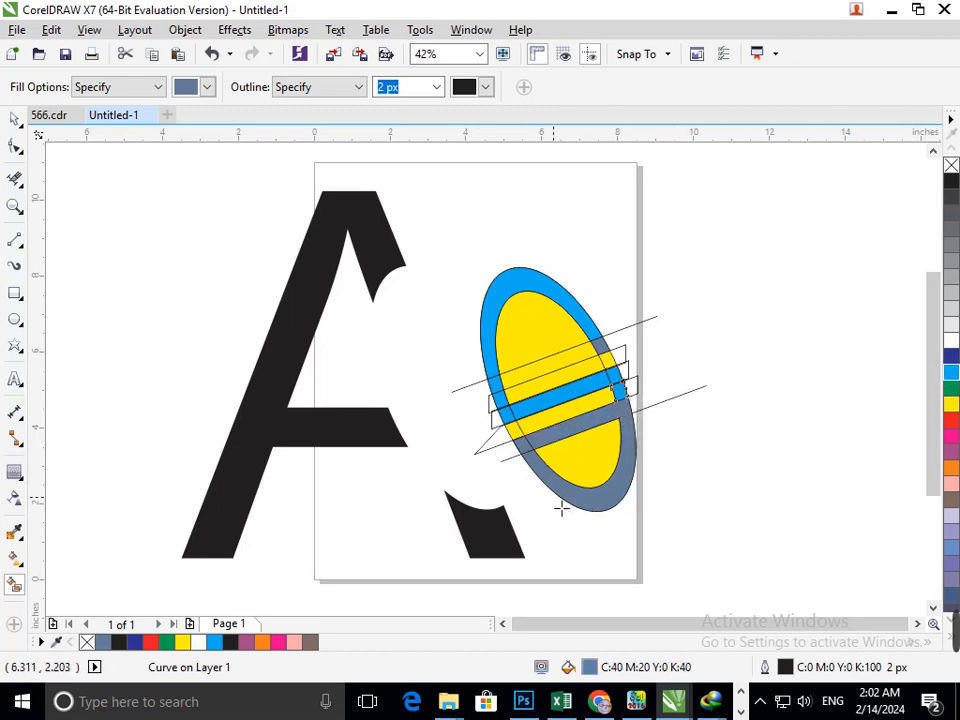
key(ctrl+z)
- Try moving the ring's lower section, undo the move, and recolor that section cyan
click(15, 120)
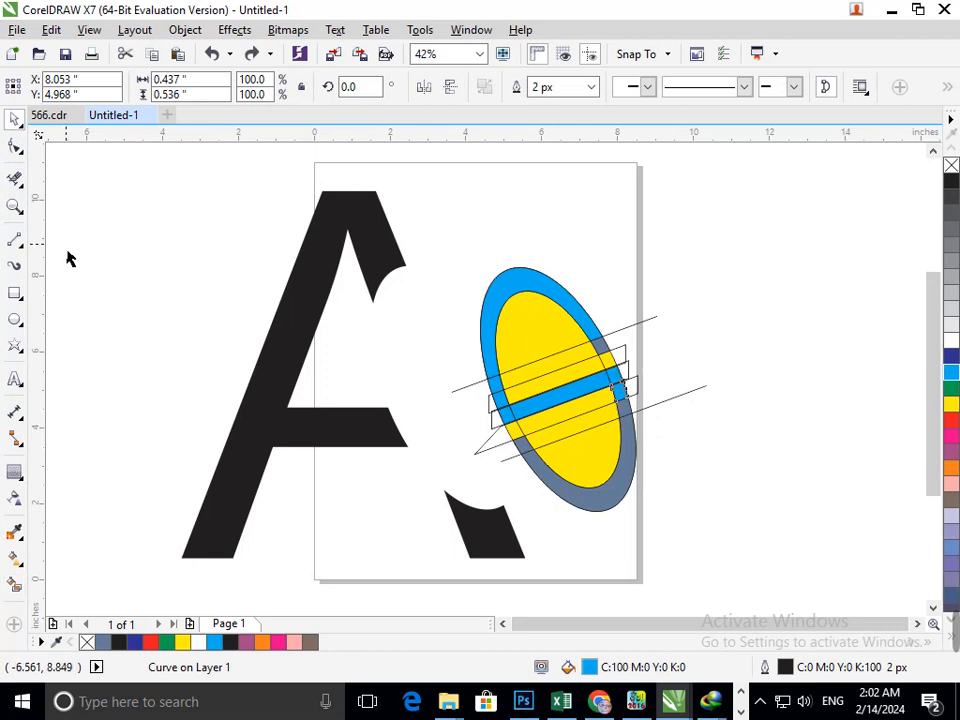
click(68, 251)
drag(571, 496, 495, 504)
key(ctrl+z)
click(951, 373)
click(660, 487)
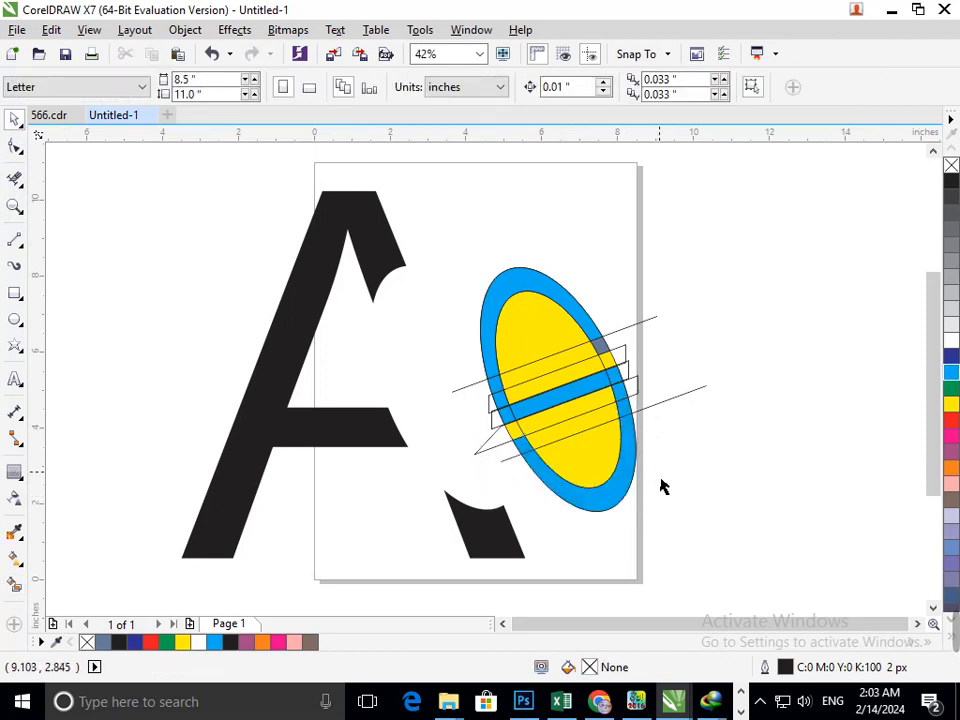
- Delete the slanted bars, the guide lines, the yellow ellipses and the leftover gray ring segment, keeping the cyan pieces
click(561, 389)
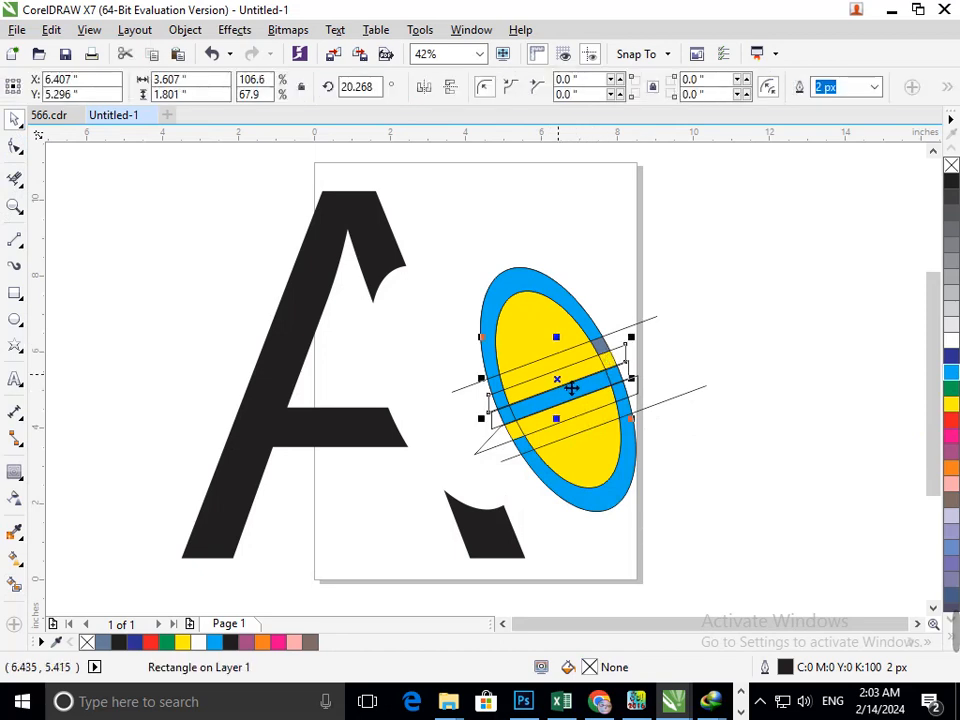
key(Delete)
click(541, 354)
key(Delete)
click(545, 358)
key(Delete)
click(579, 444)
key(Delete)
click(572, 425)
key(Delete)
click(605, 355)
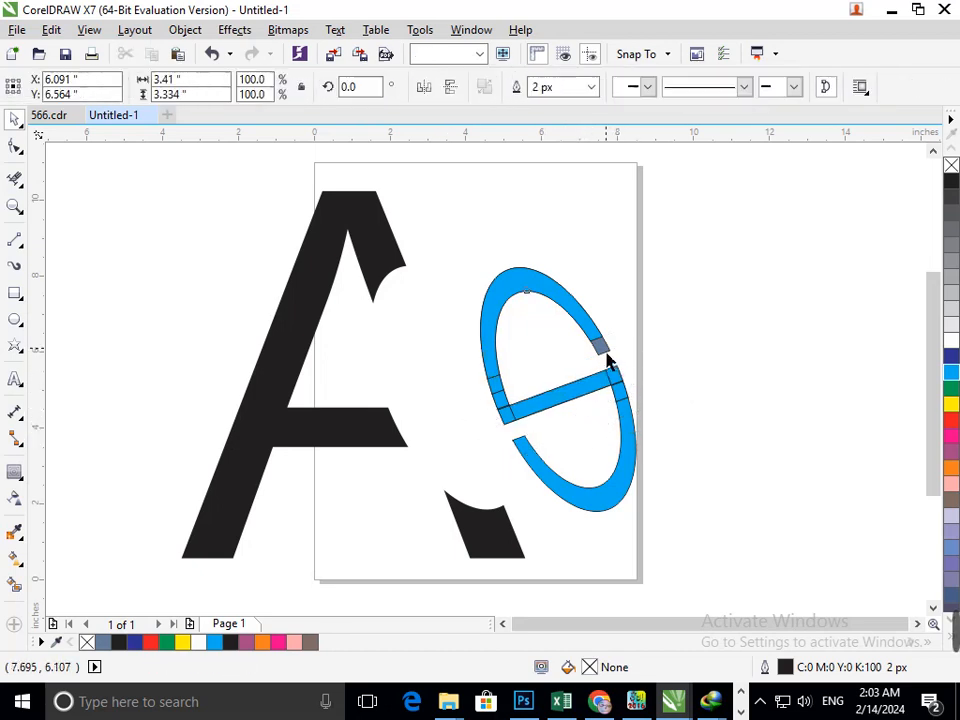
key(Delete)
- Select all the cyan ring and band pieces and merge them into a single curve
drag(444, 251, 690, 527)
click(516, 93)
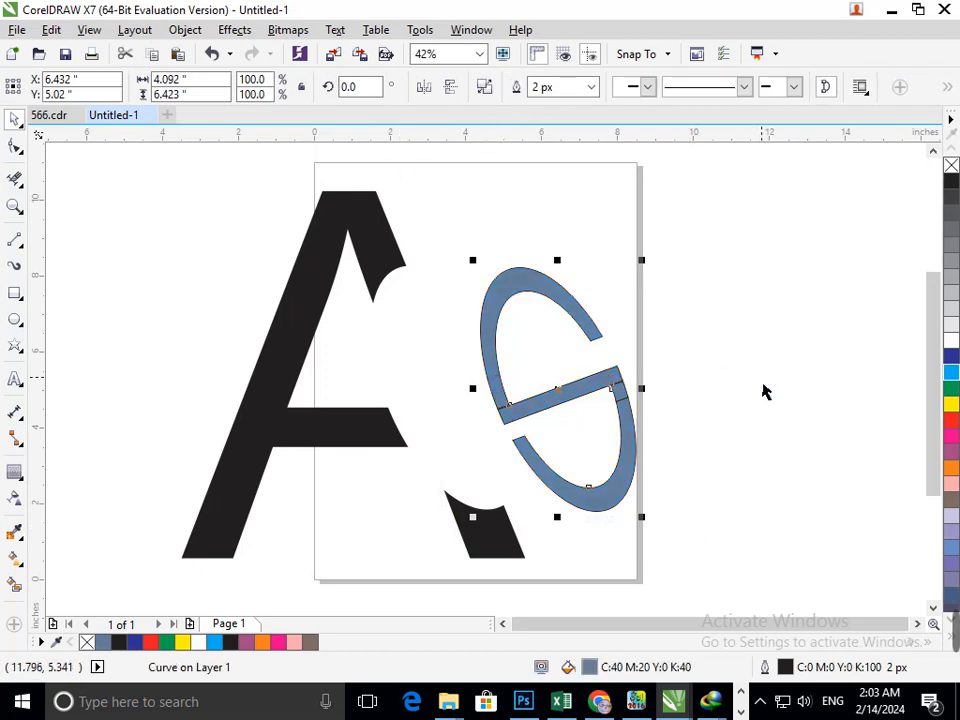
click(761, 390)
- Fit the merged ring into the letter A's cutout, nudging it up and left and scaling it to 92.8%
drag(632, 452, 527, 446)
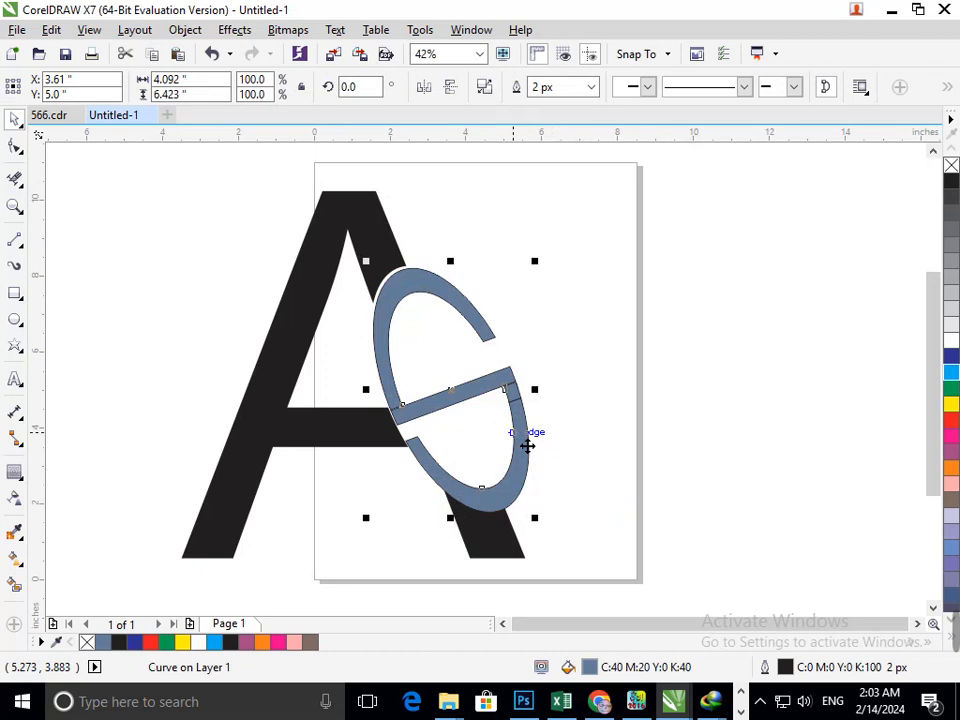
key(Up)
key(Up)
key(Up)
key(Up)
key(Up)
key(Up)
key(Up)
key(Up)
key(Up)
key(Up)
key(Left)
key(Left)
drag(528, 446, 528, 447)
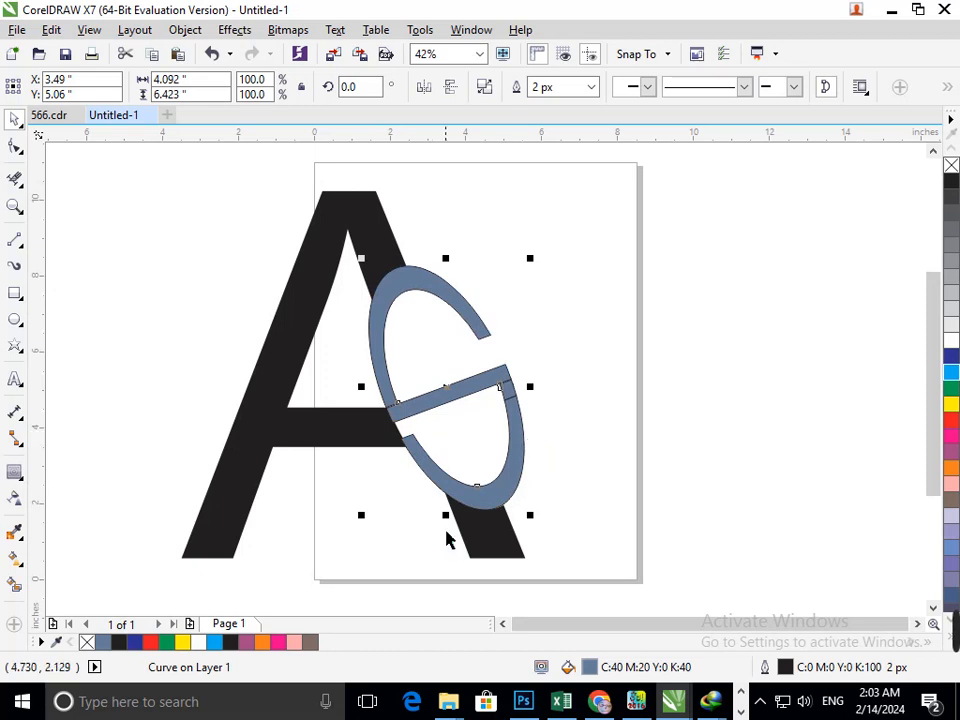
drag(372, 524, 360, 512)
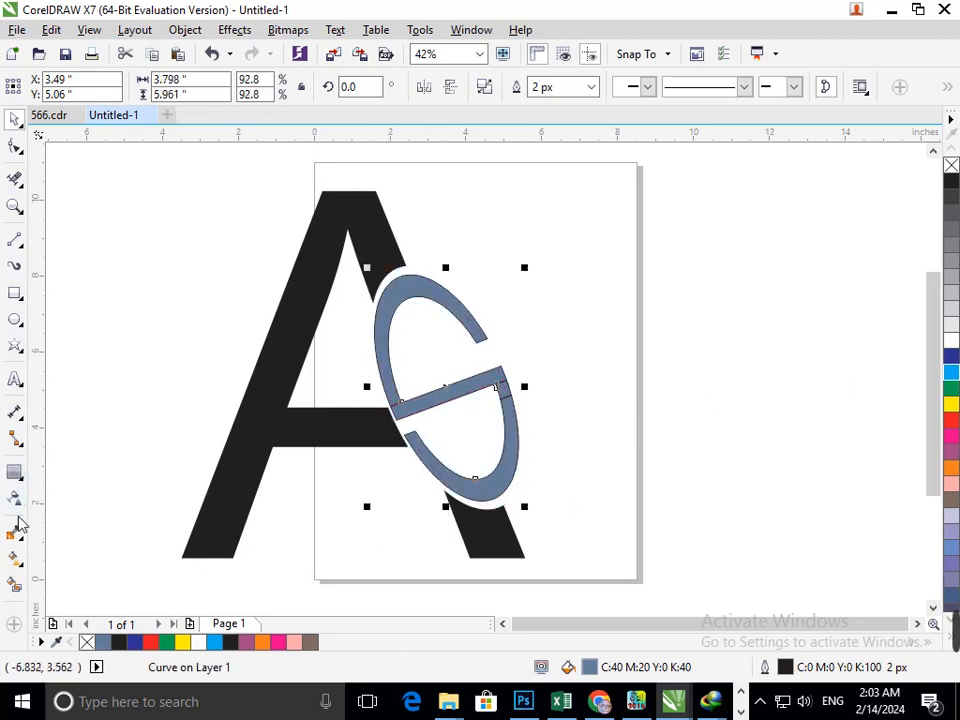
- Close the gap at the band's right end by moving the adjoining ring segment's corner nodes onto the band's corners
click(18, 182)
scroll(528, 416, up, 2)
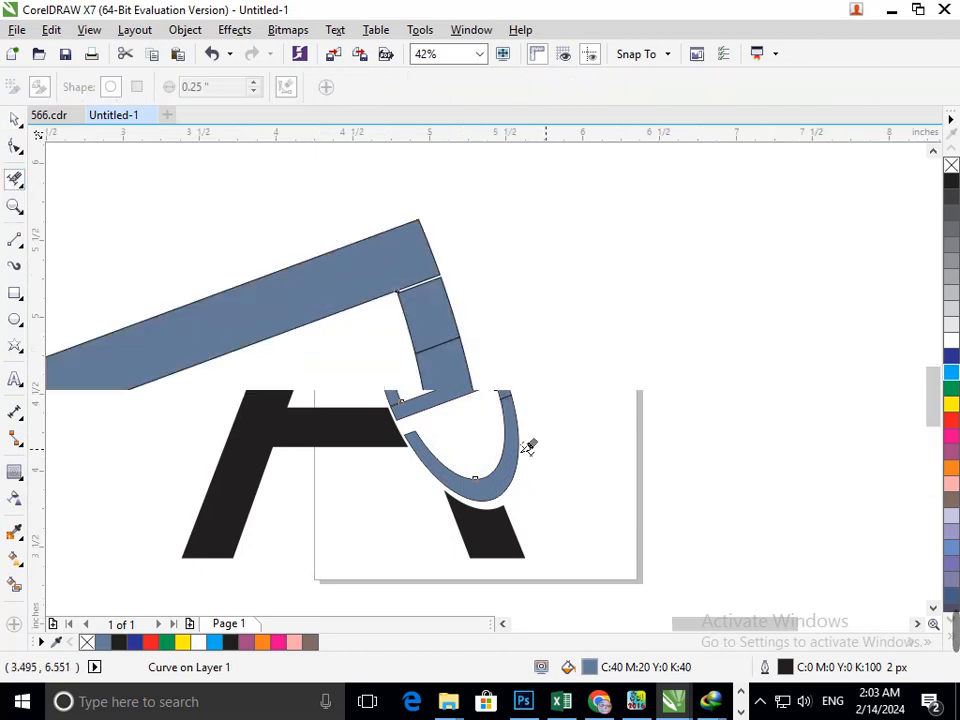
scroll(528, 447, up, 2)
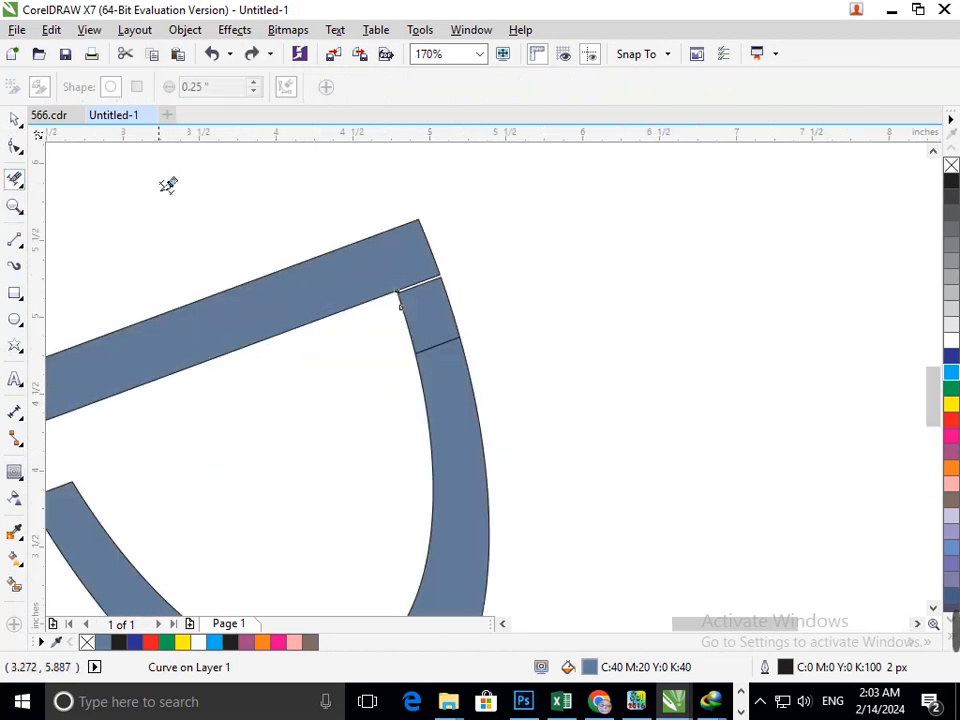
click(16, 146)
scroll(394, 315, up, 3)
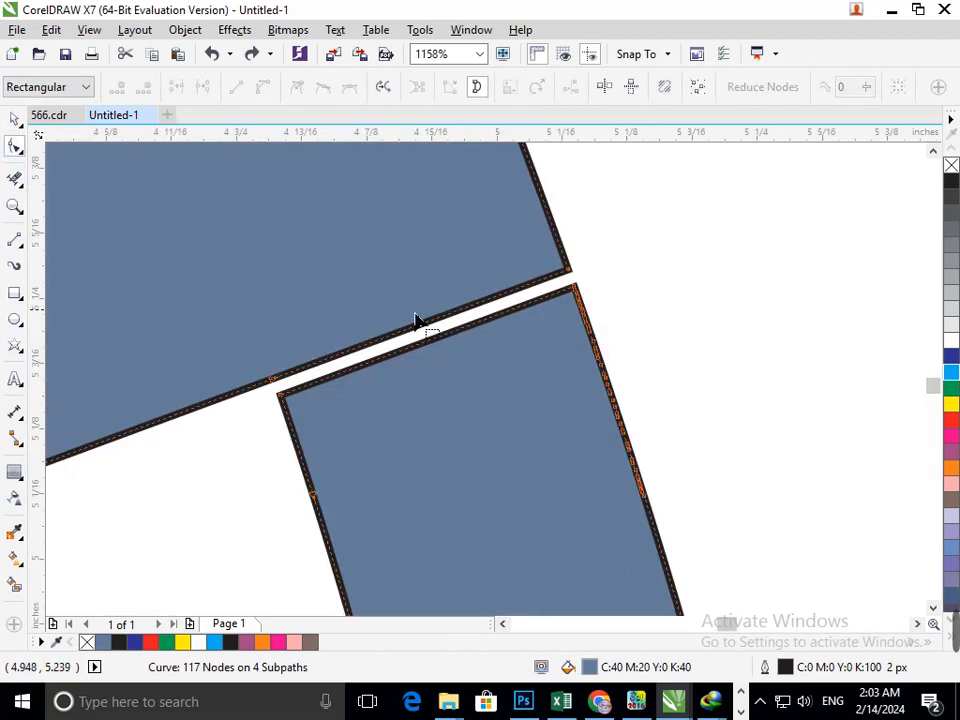
drag(280, 392, 274, 378)
drag(585, 301, 568, 273)
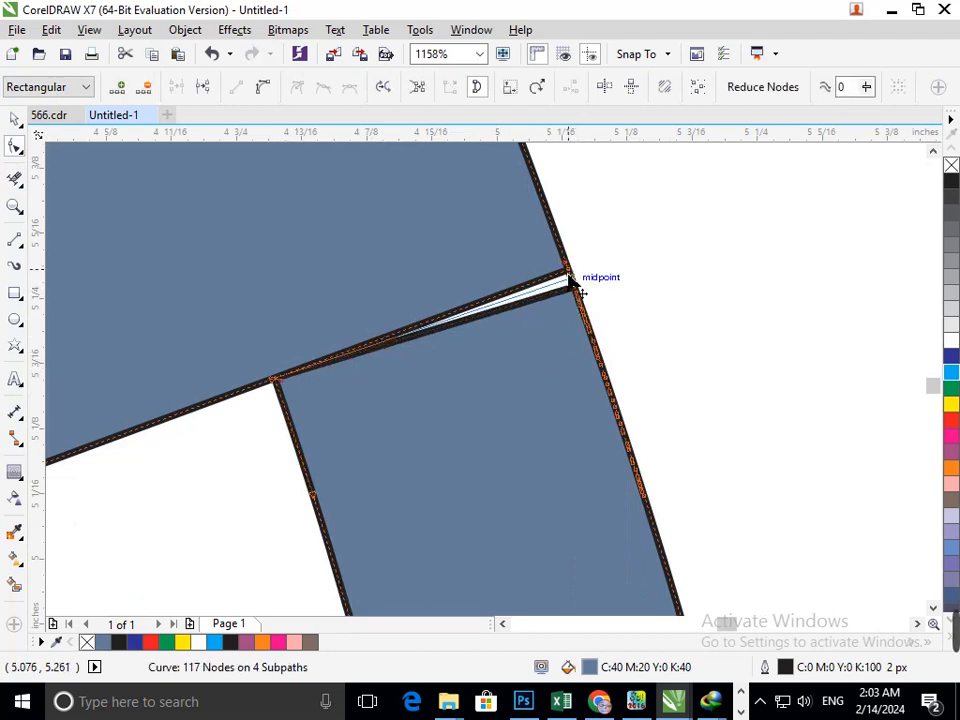
drag(572, 272, 579, 282)
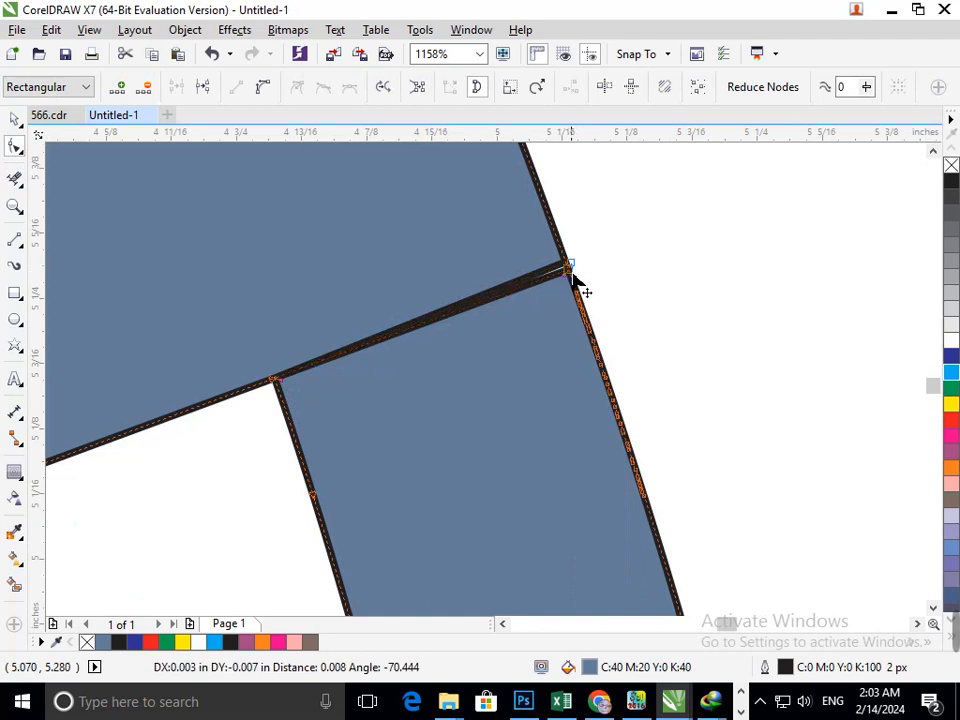
- Remove the seam line at the band's right end with Virtual Segment Delete and undo the last deletion below it
click(15, 178)
scroll(486, 481, down, 5)
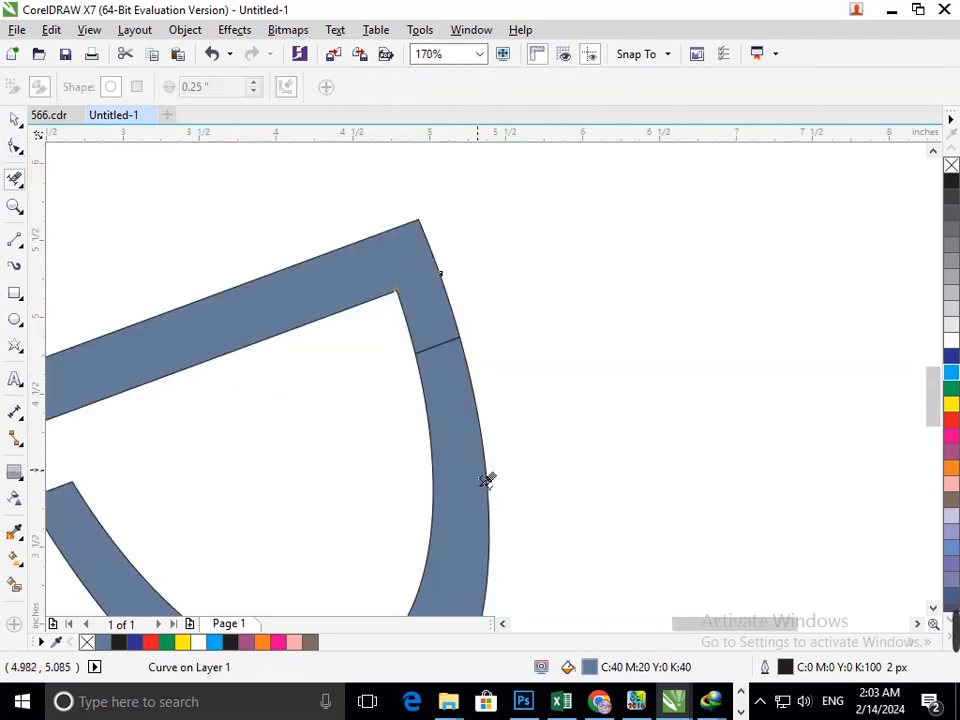
click(456, 365)
key(ctrl+z)
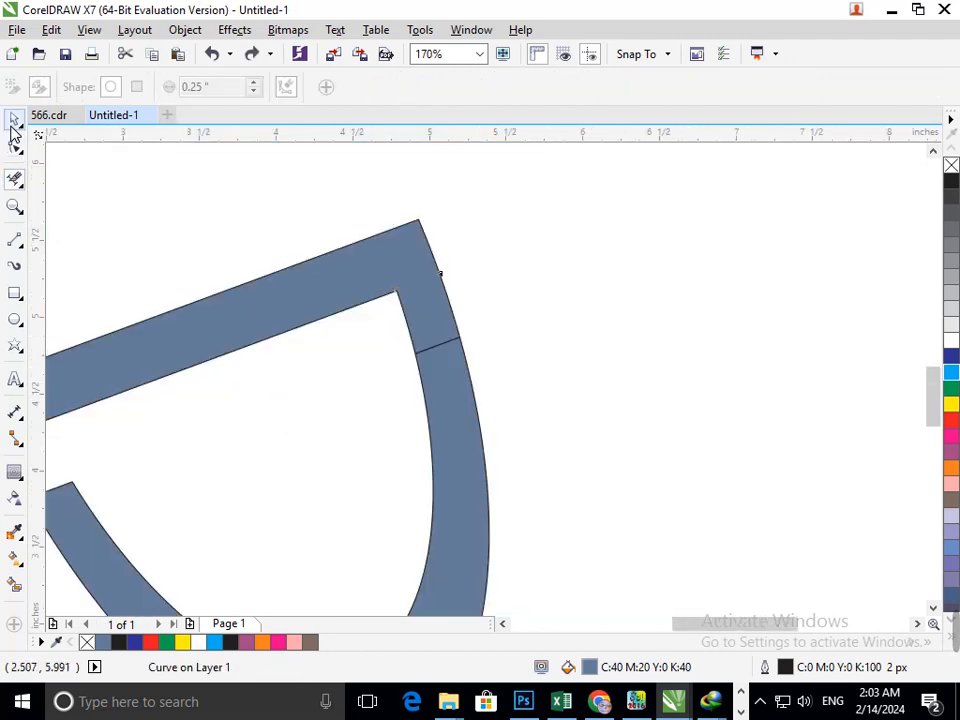
- Snap together the paired nodes at both ends of the second seam on the ring's right side
click(15, 145)
scroll(416, 344, up, 6)
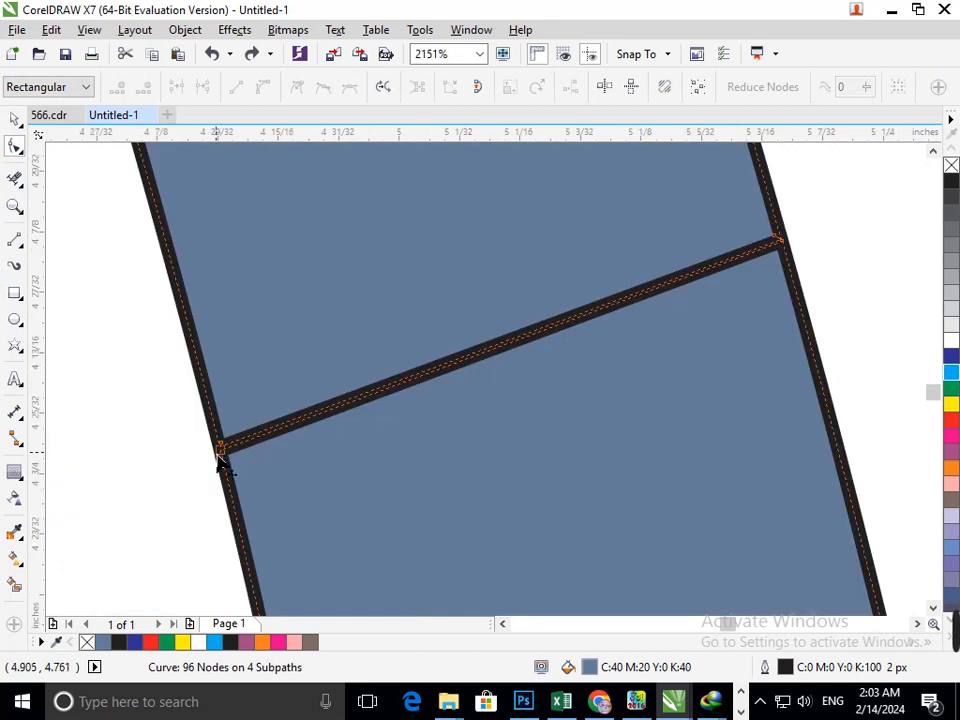
scroll(336, 470, up, 6)
drag(339, 483, 440, 448)
scroll(556, 458, down, 6)
scroll(797, 255, up, 7)
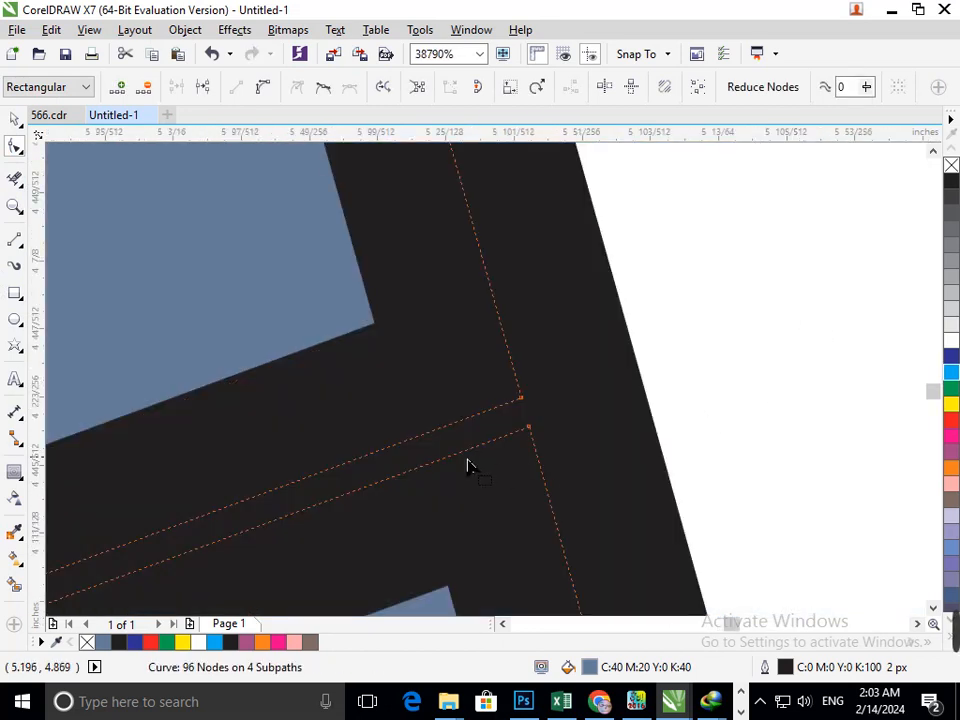
drag(527, 436, 517, 398)
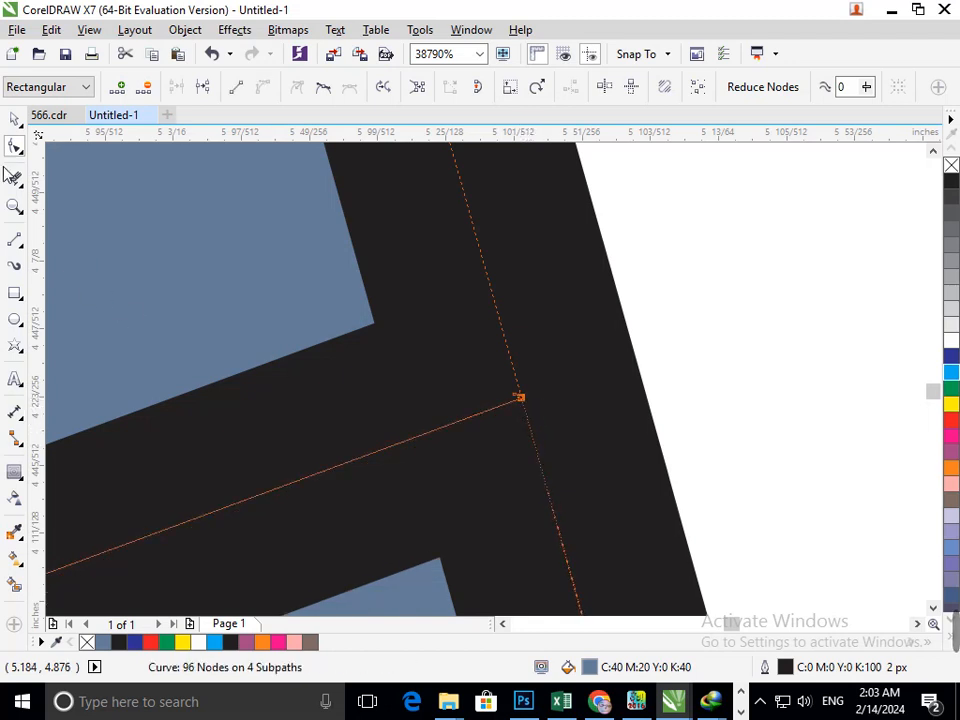
- Delete the second seam line and refill the emptied ring section with blue-gray using Smart Fill
scroll(362, 585, down, 12)
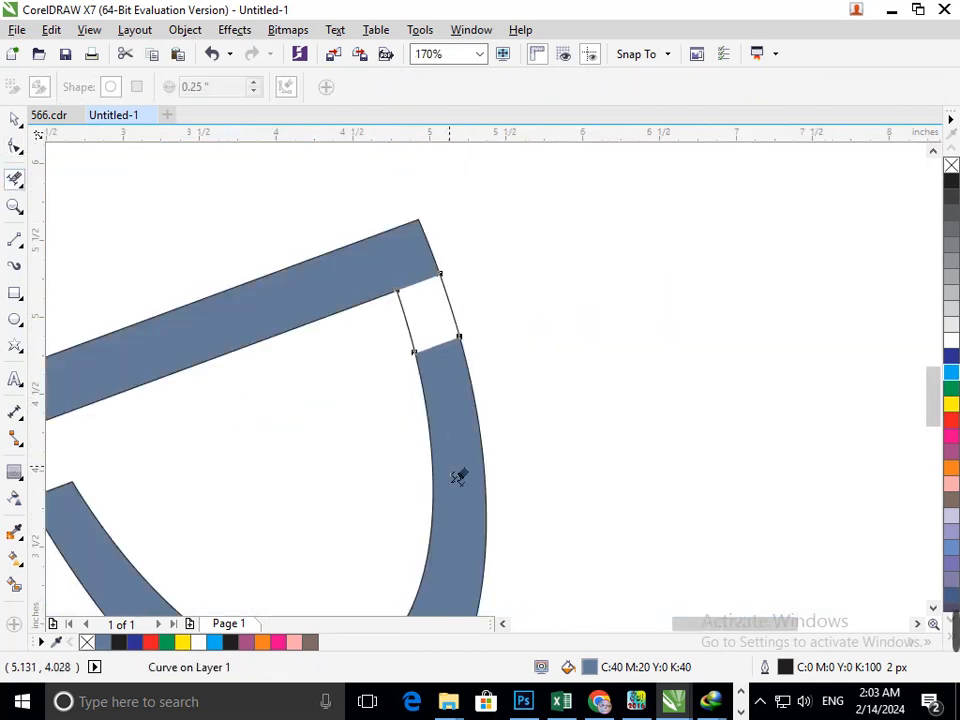
scroll(180, 456, down, 3)
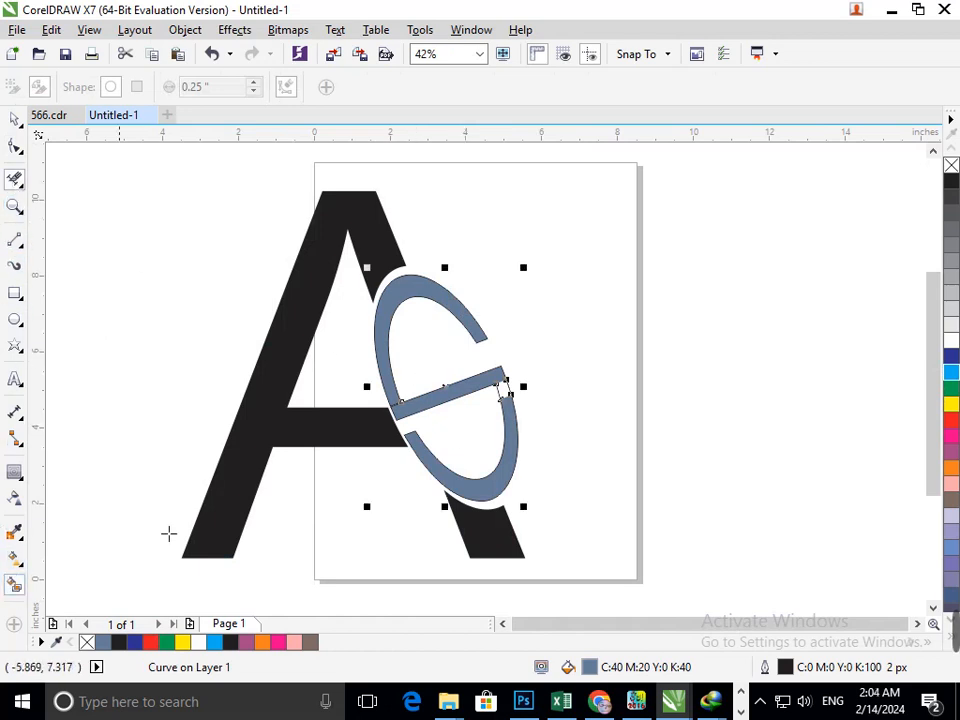
click(16, 589)
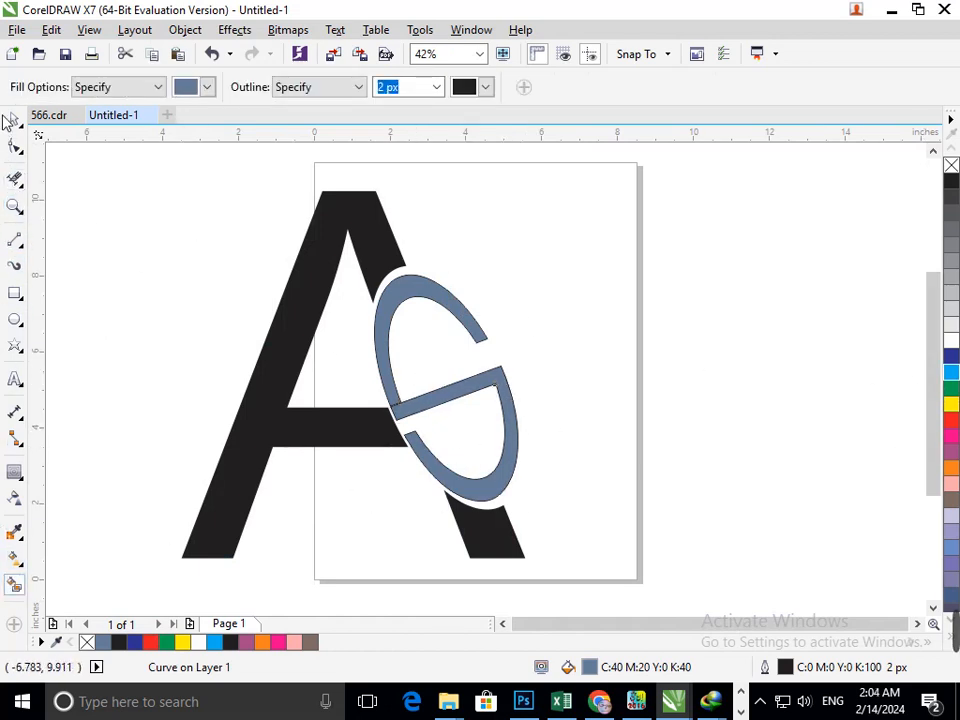
- Move the upper arc's outer end node onto the corner of the band's left end and deselect the ring
scroll(423, 406, up, 5)
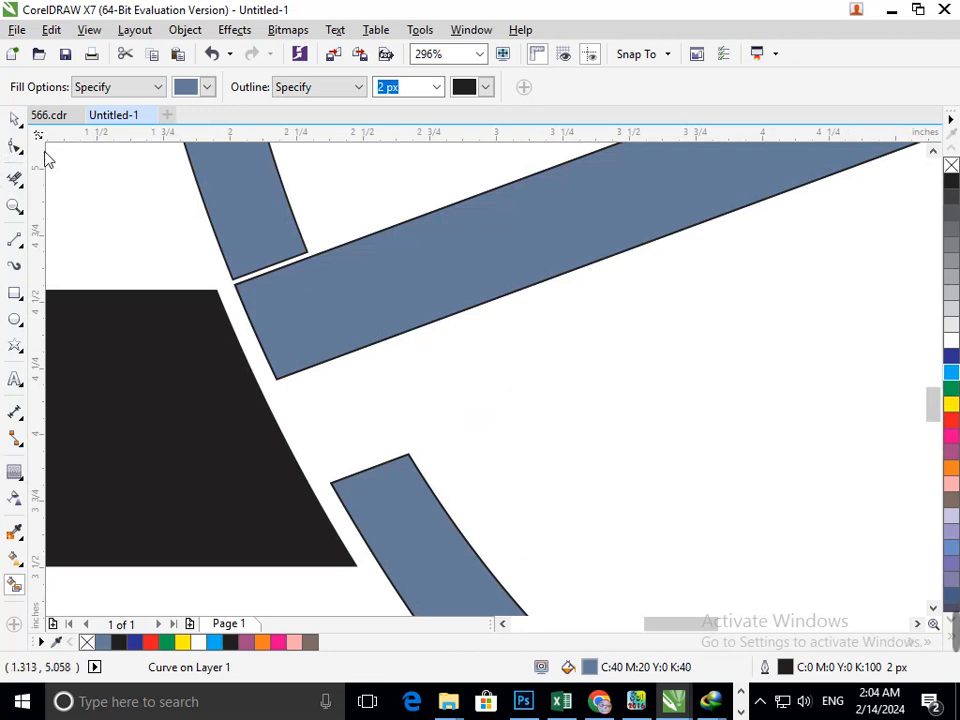
click(15, 146)
click(236, 283)
drag(240, 288, 241, 301)
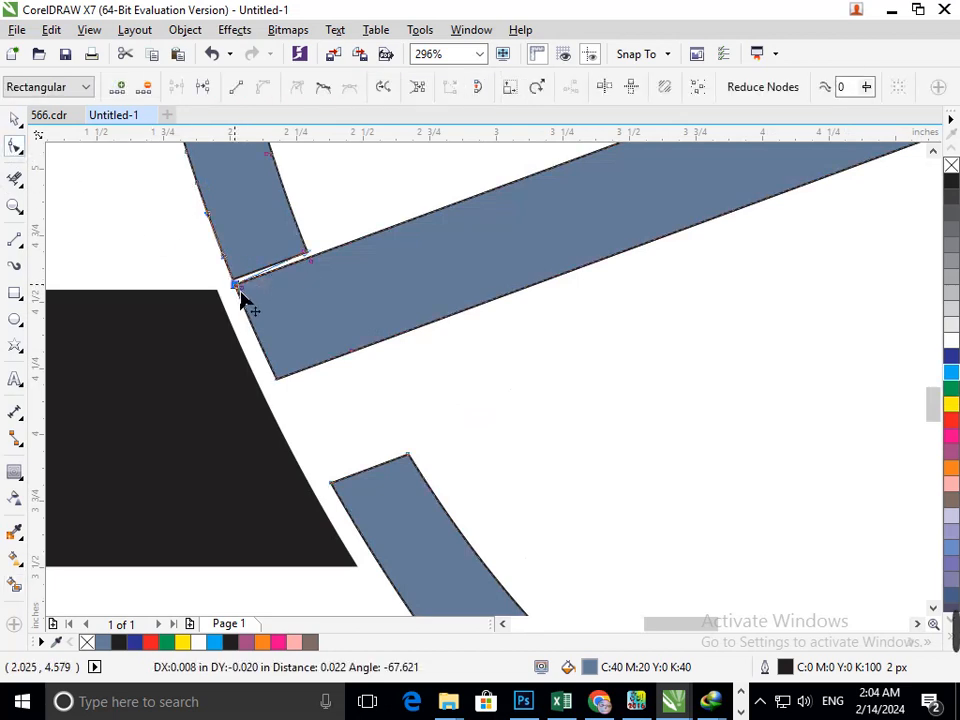
scroll(378, 330, down, 5)
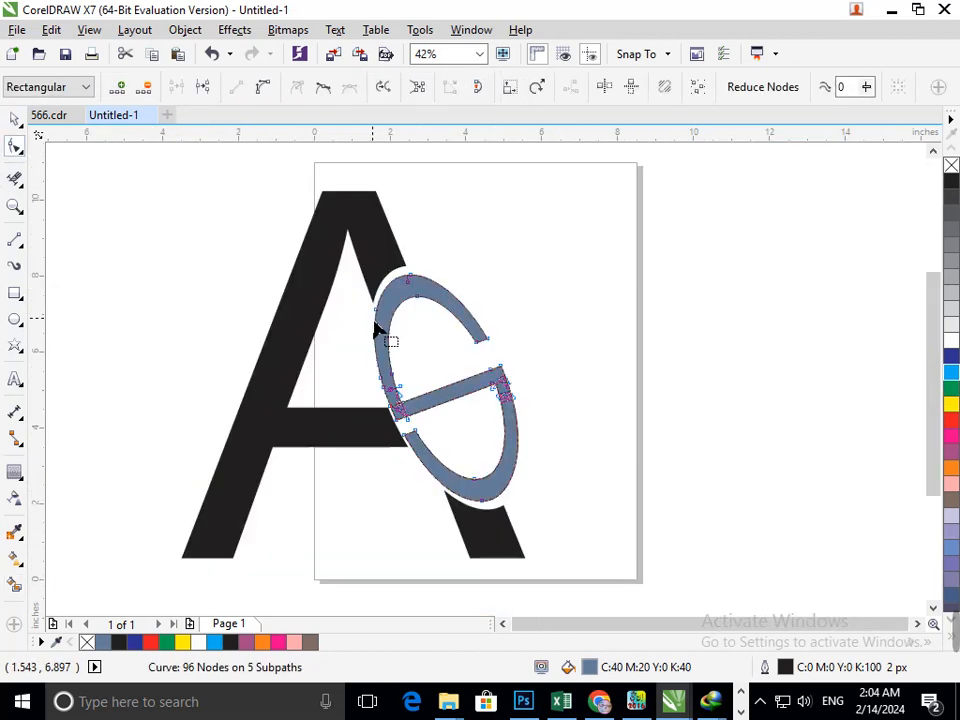
click(15, 119)
click(744, 511)
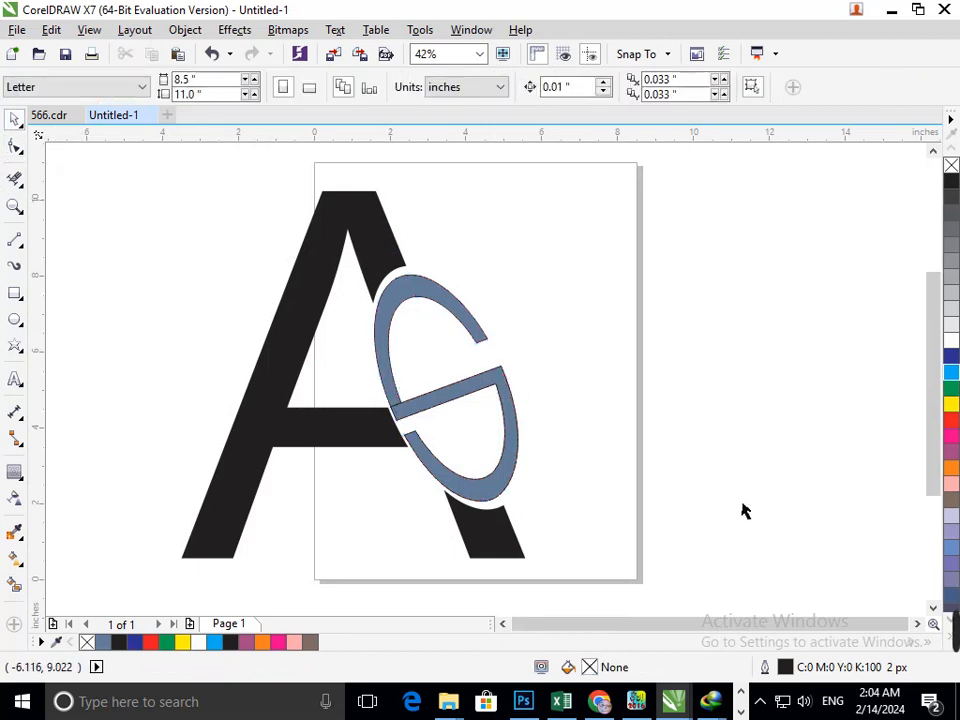
- Fill the ring's lower section with the diagonal band green and the upper arc dark blue
click(418, 452)
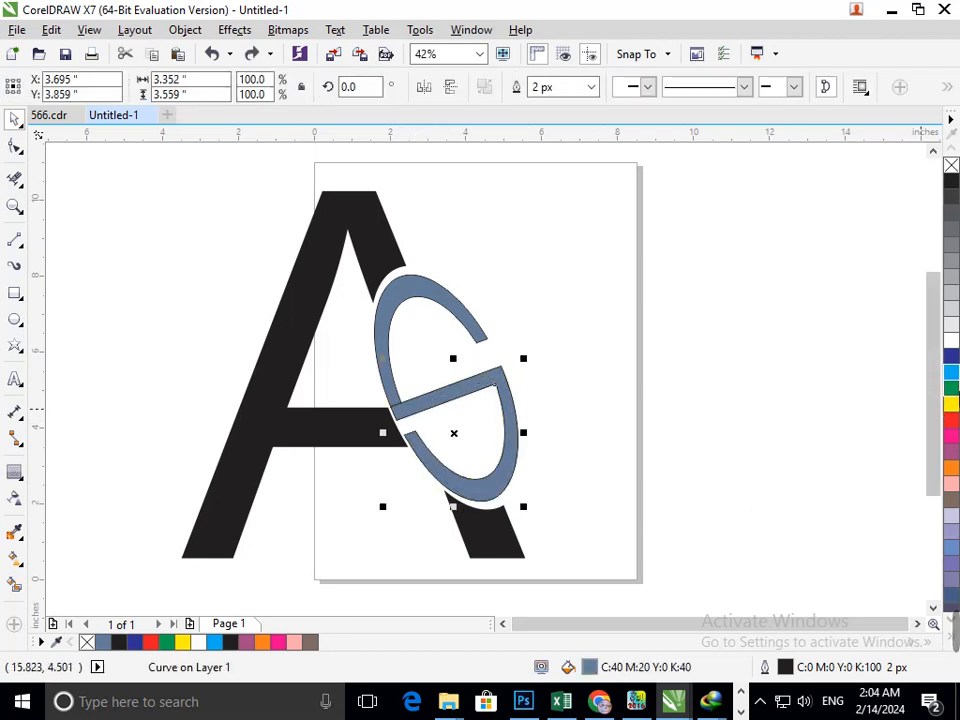
click(953, 392)
click(484, 339)
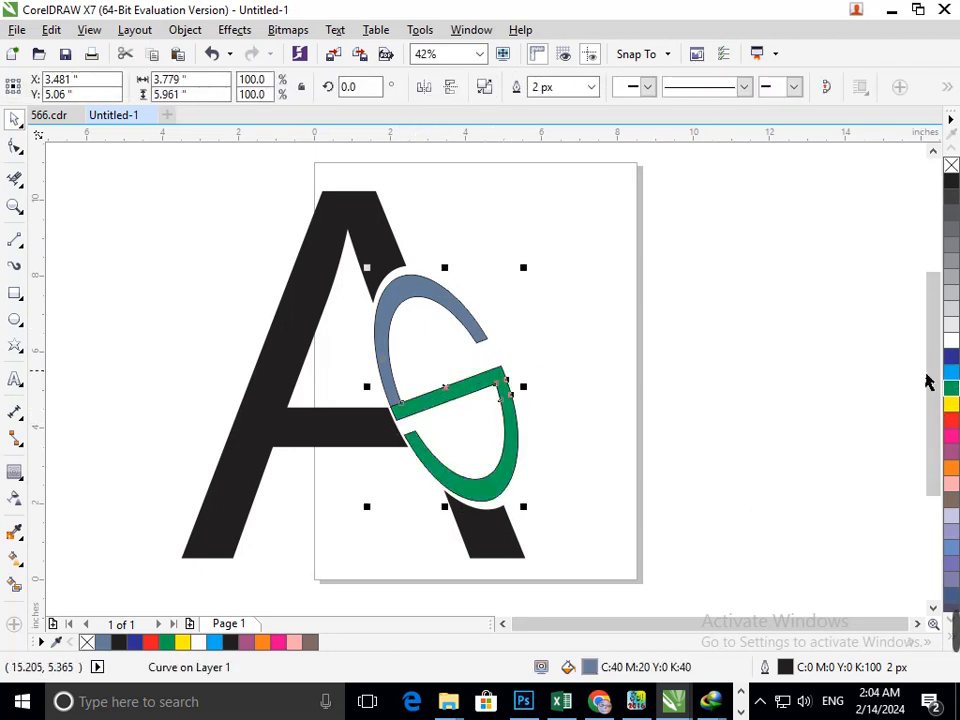
click(950, 357)
click(716, 431)
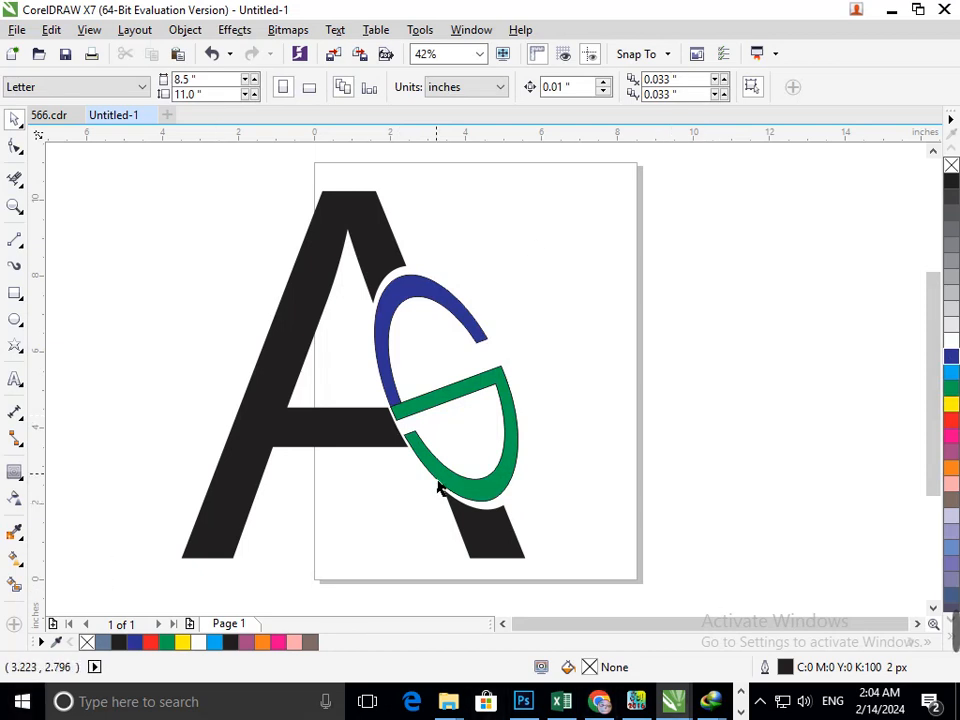
- Refill the ring's lower section and diagonal band with dark blue
click(424, 414)
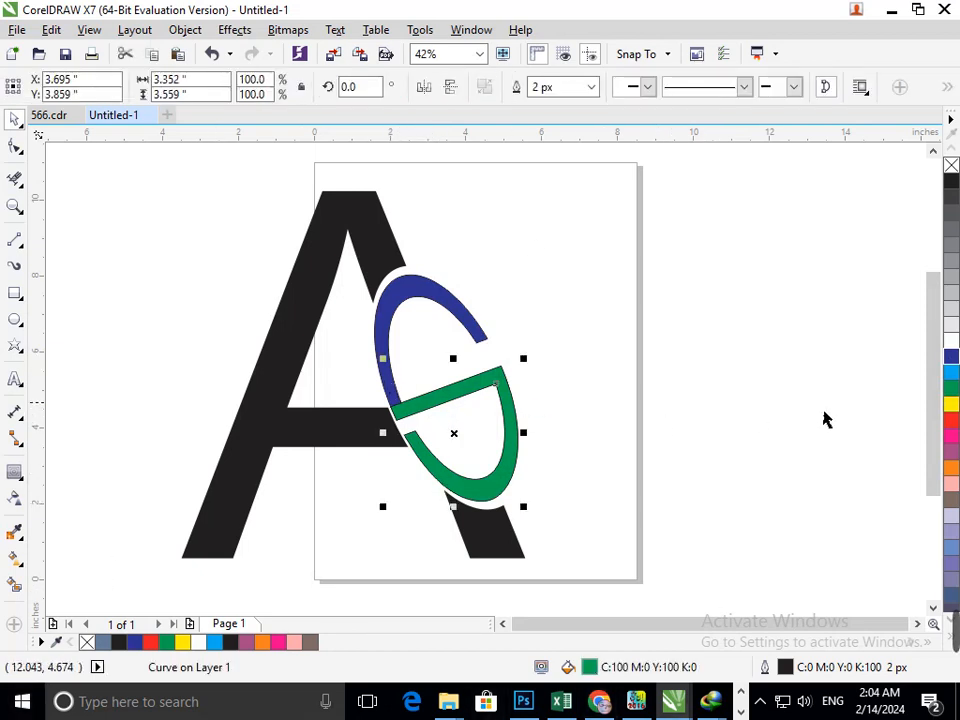
click(950, 360)
click(748, 433)
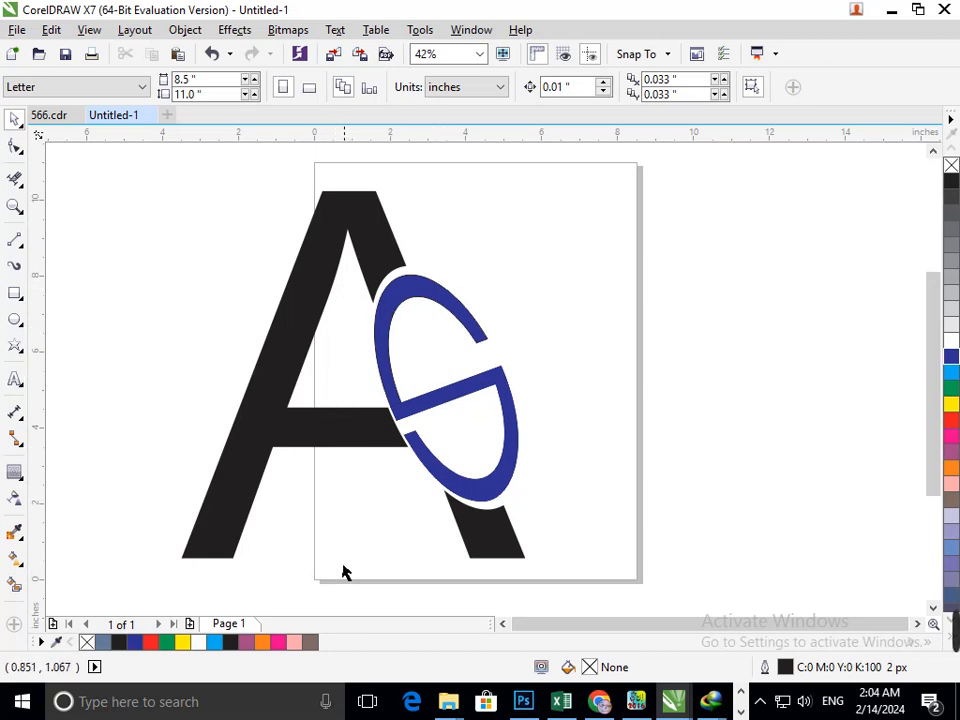
- Draw a slanted straight line about 1.32 in wide and 3.32 in tall inside the A's counter, parallel to its left leg
click(15, 240)
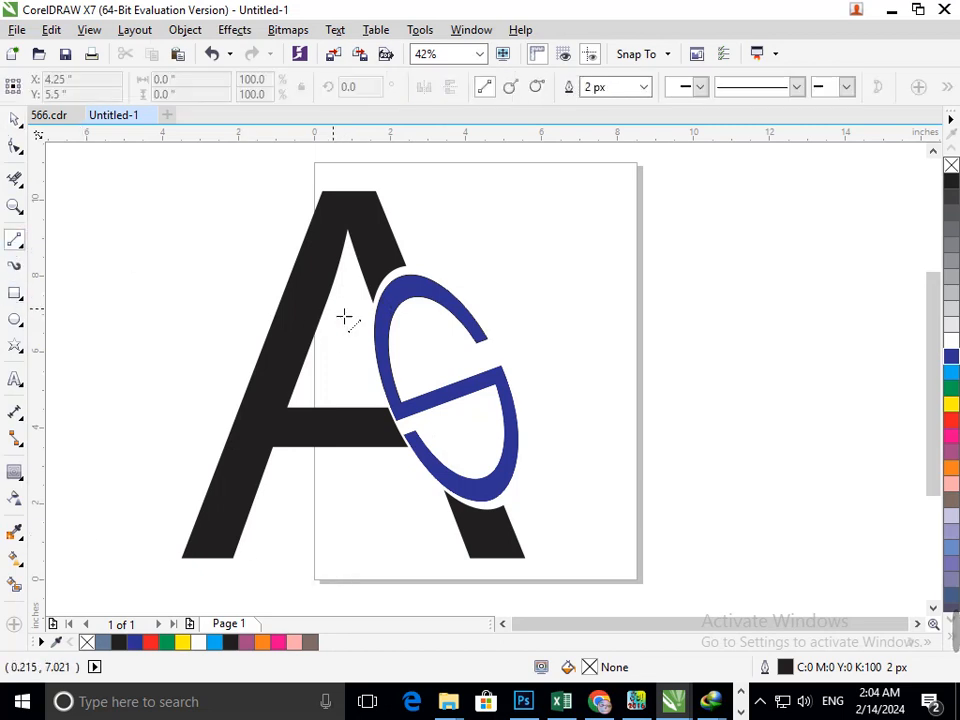
click(360, 268)
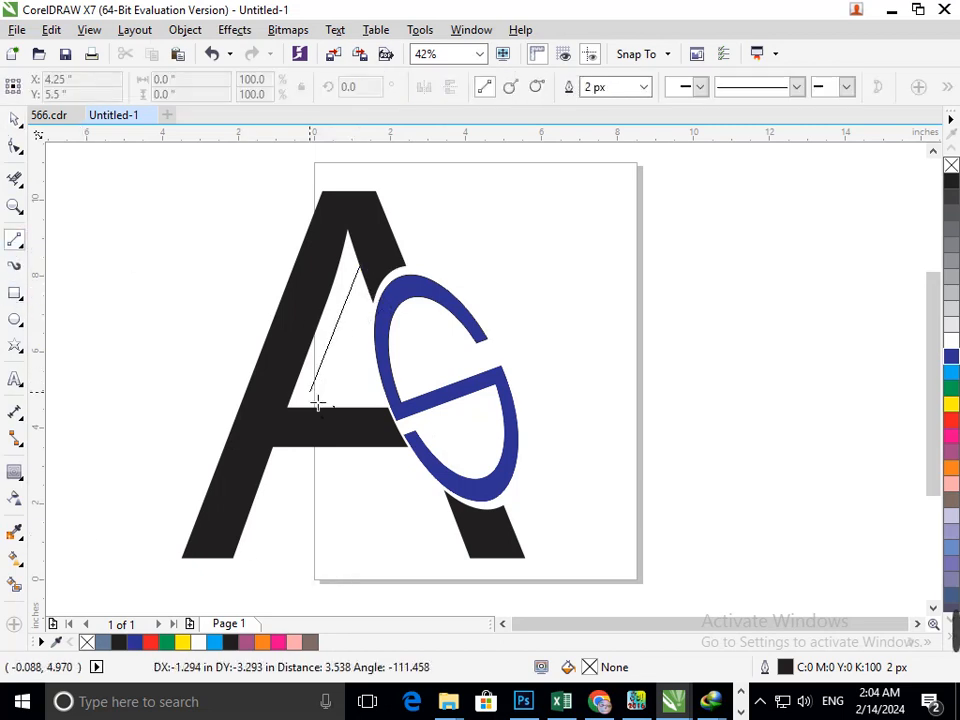
click(310, 393)
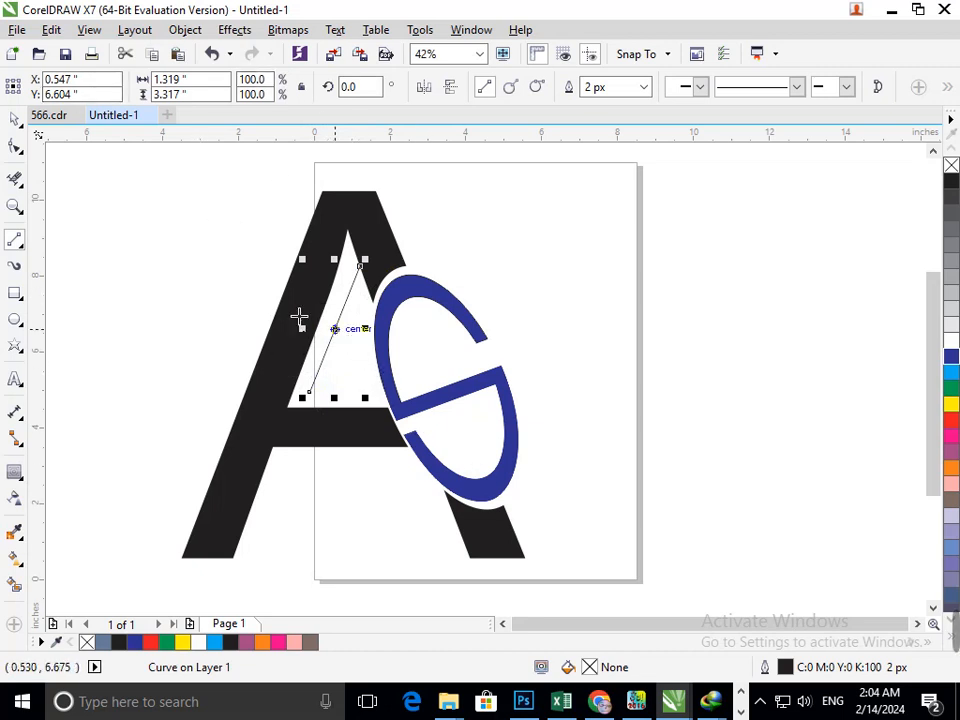
click(17, 122)
- Draw a second line about 6.14 in long from the slanted line's midpoint down to the letter's baseline
click(14, 240)
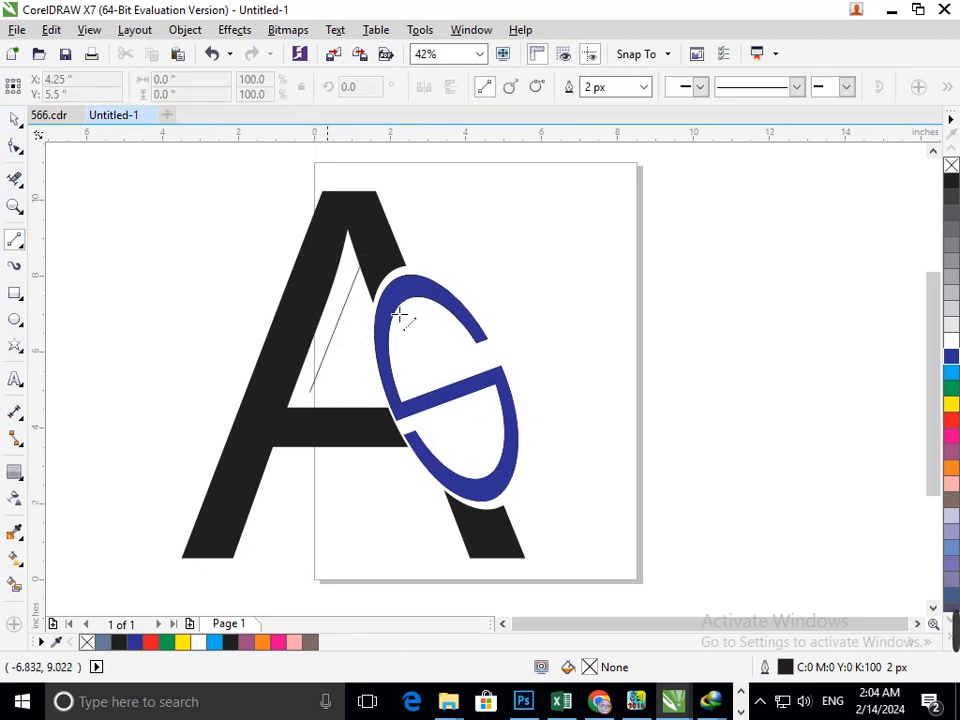
click(341, 341)
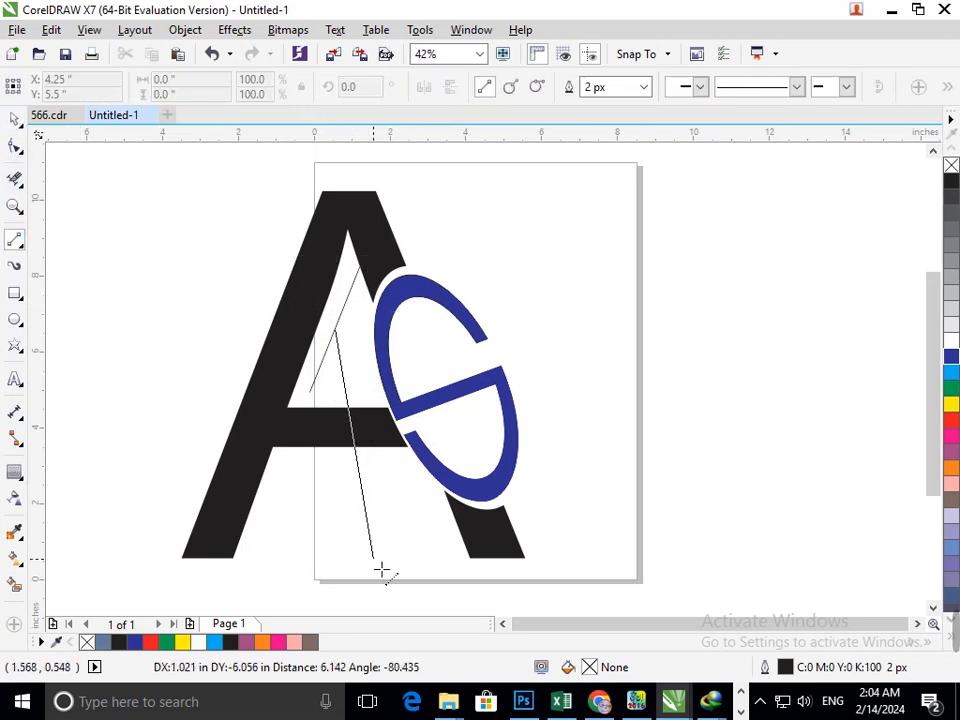
click(372, 558)
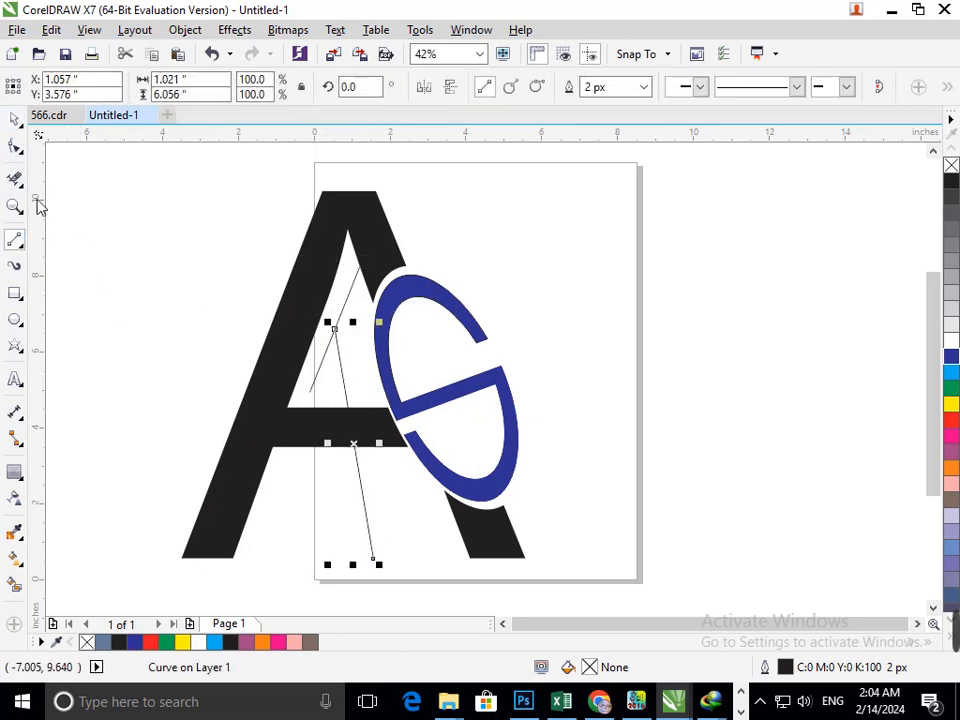
- Convert the second line to a curve, bend it into a gentle S shape, and shift its lower end right along the baseline
click(14, 146)
click(348, 413)
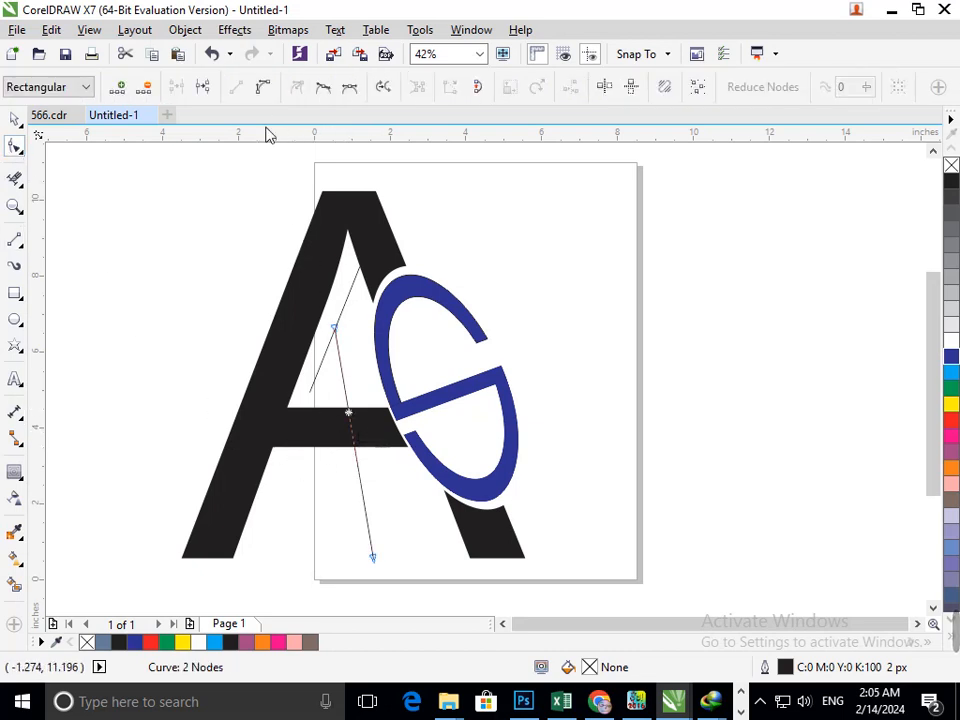
click(263, 88)
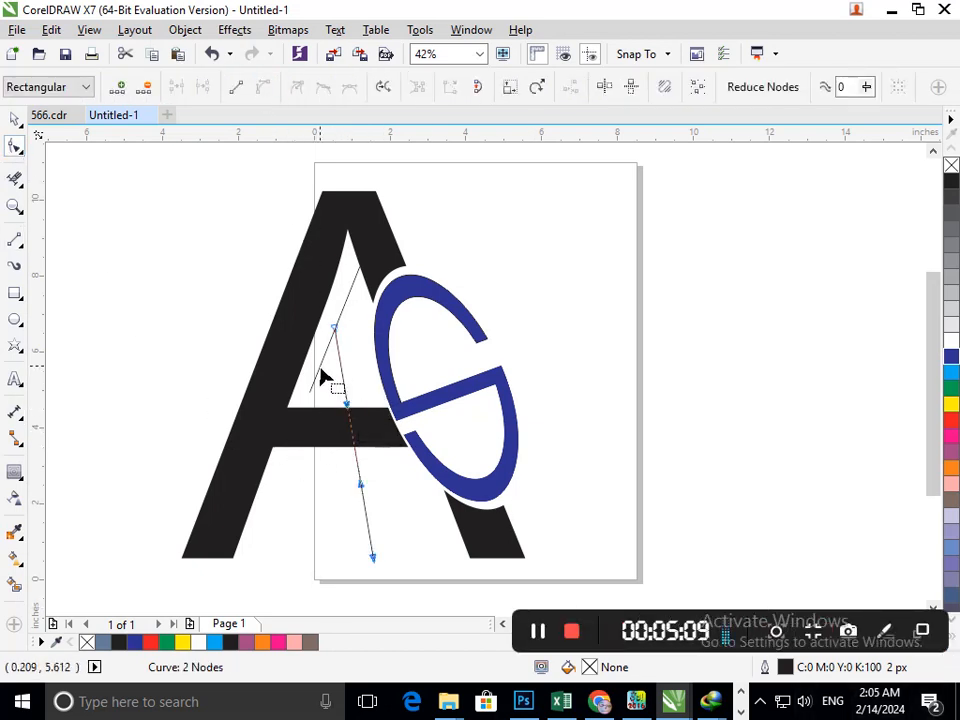
drag(350, 411, 388, 358)
drag(361, 486, 303, 507)
drag(374, 562, 424, 560)
drag(356, 511, 309, 546)
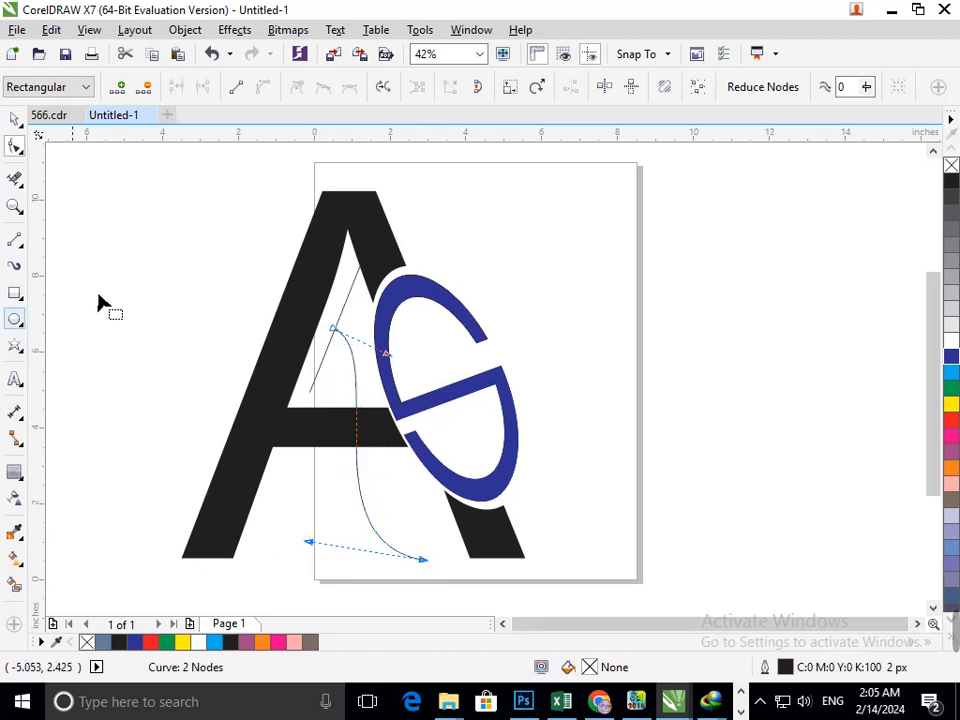
- Place a horizontal guideline along the letter's baseline at Y 0.548 in
drag(585, 135, 566, 559)
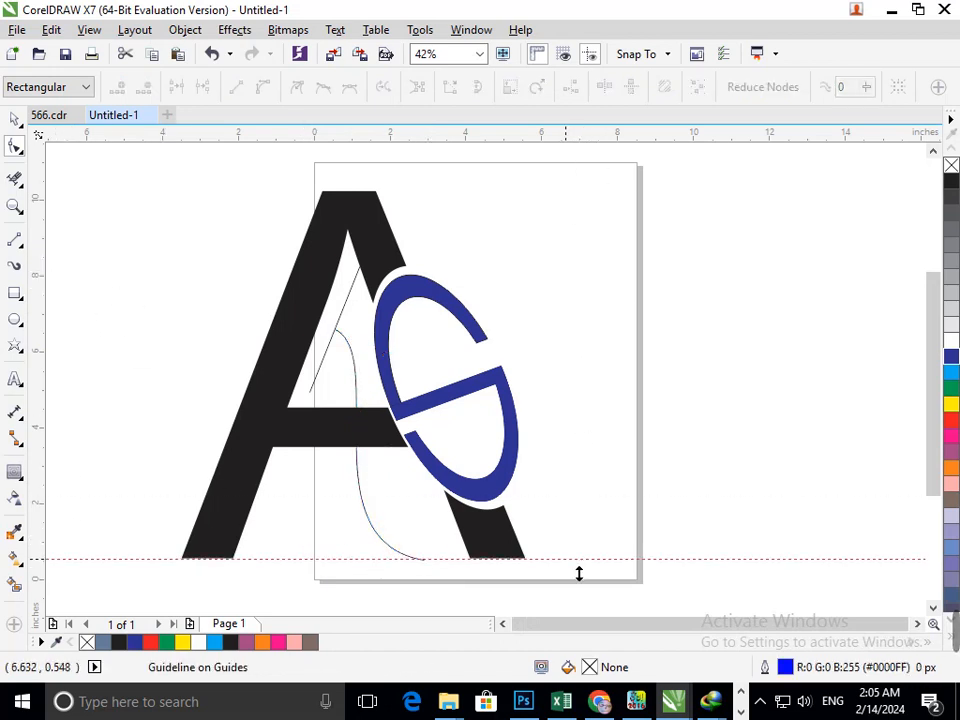
click(14, 120)
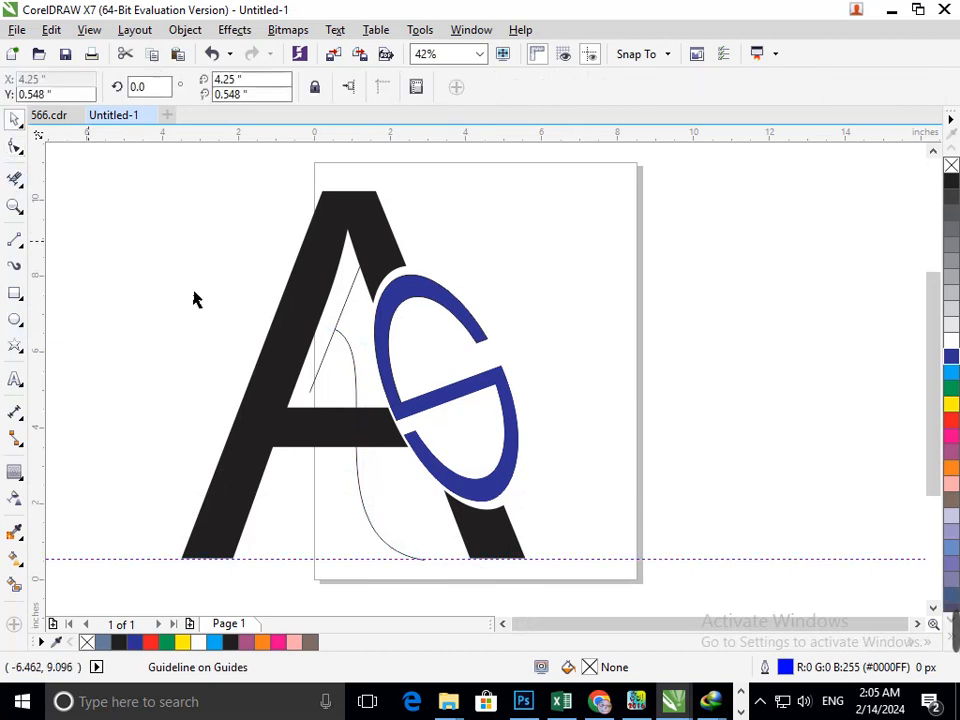
click(324, 379)
click(322, 381)
drag(322, 383, 312, 420)
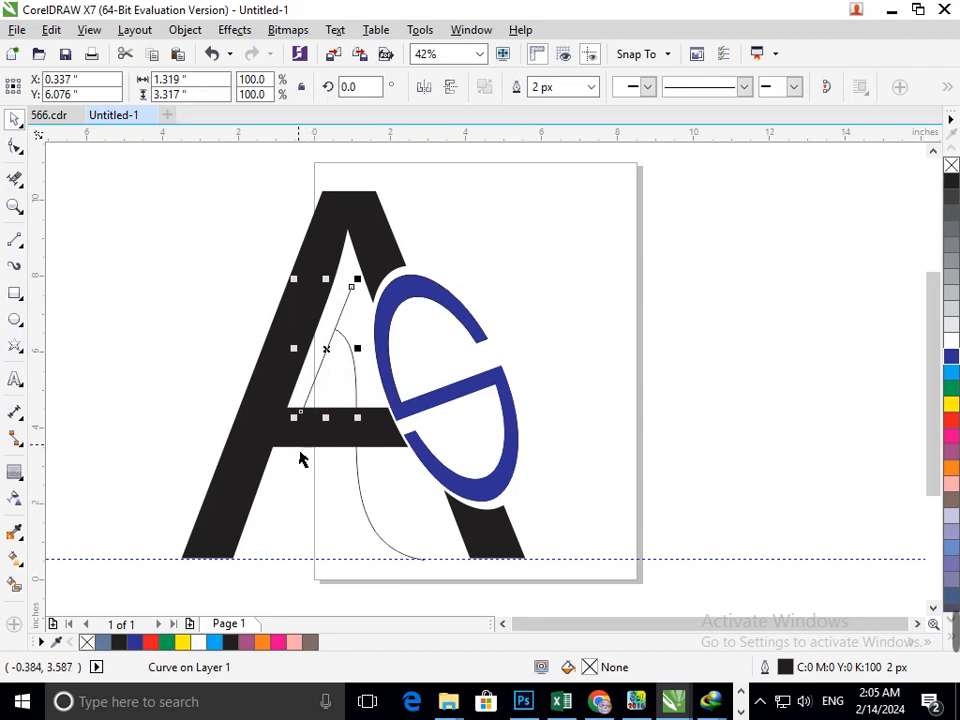
key(ctrl+z)
- Shorten the slanted line slightly at both ends, keeping it centred on the curve's upper end
key(F2)
drag(248, 257, 526, 483)
drag(320, 452, 348, 407)
key(F3)
key(Escape)
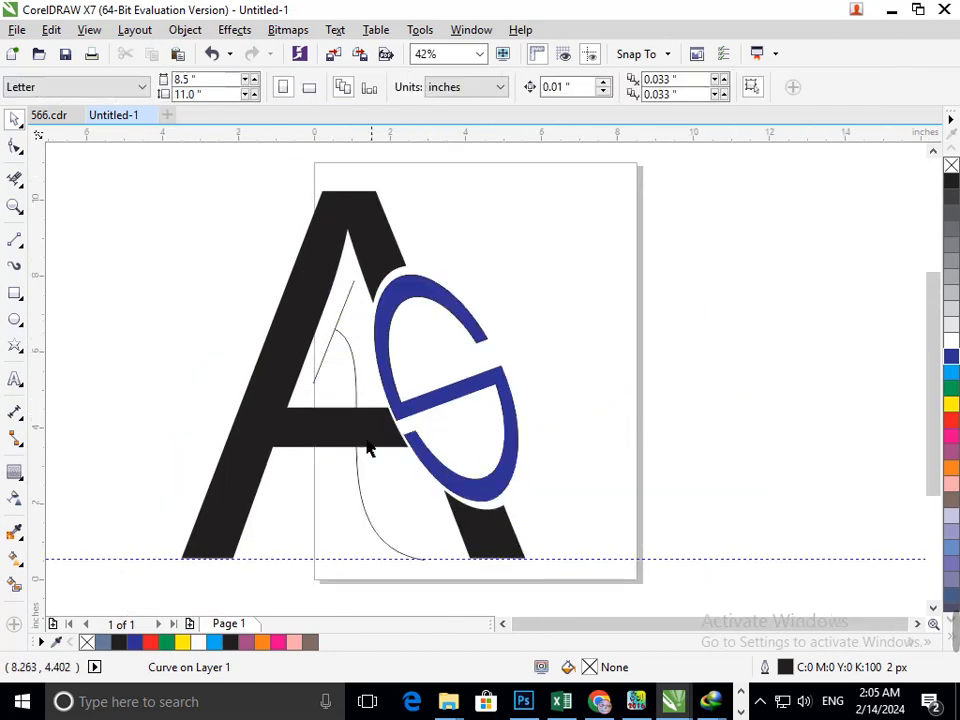
- Try outline widths of 25 px and 50 px on the slanted line and the curve, and set both to 200 px
click(330, 403)
shift+click(365, 521)
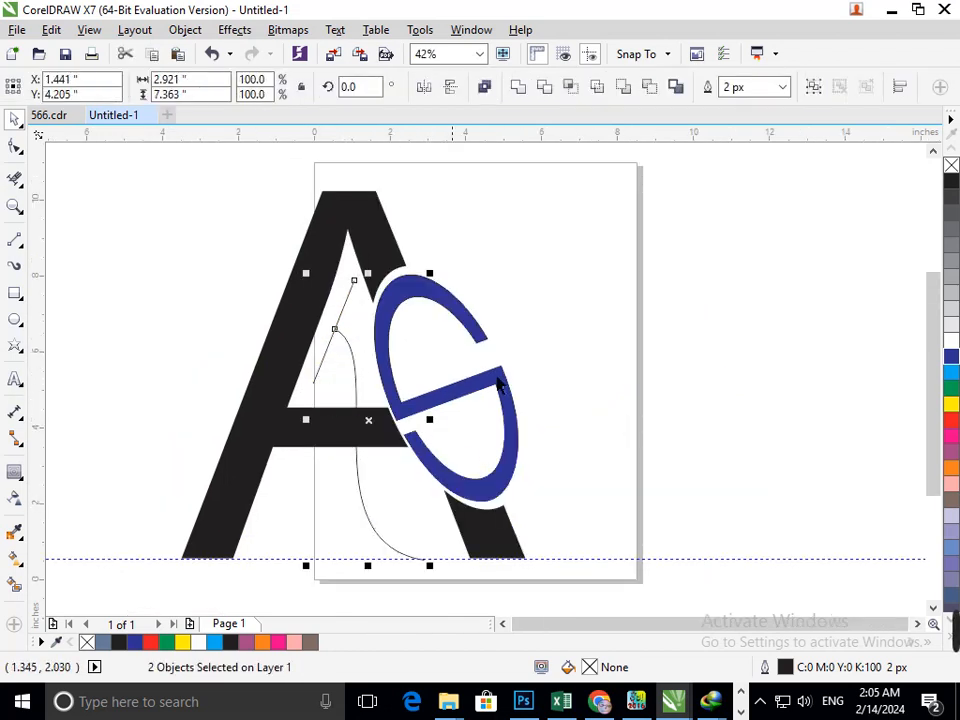
click(782, 87)
click(737, 260)
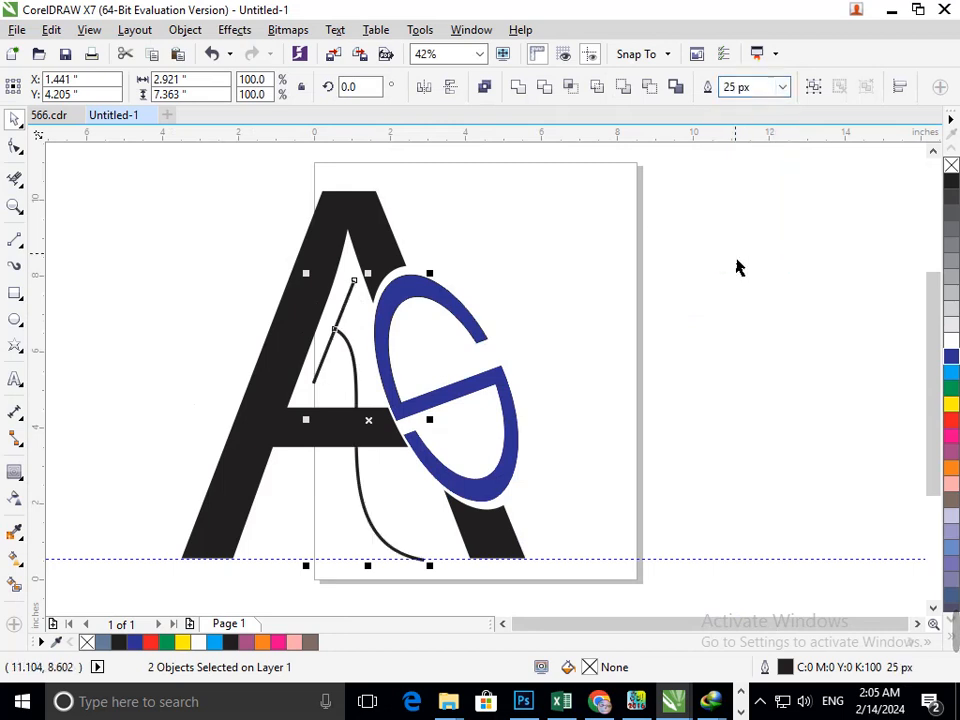
click(770, 87)
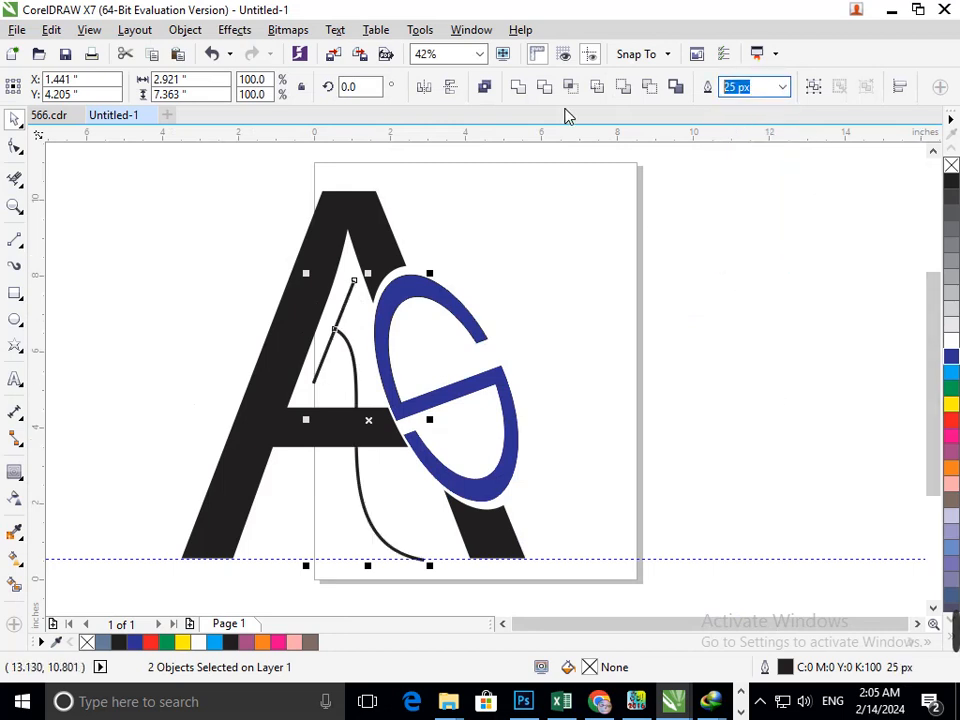
text(50)
key(Return)
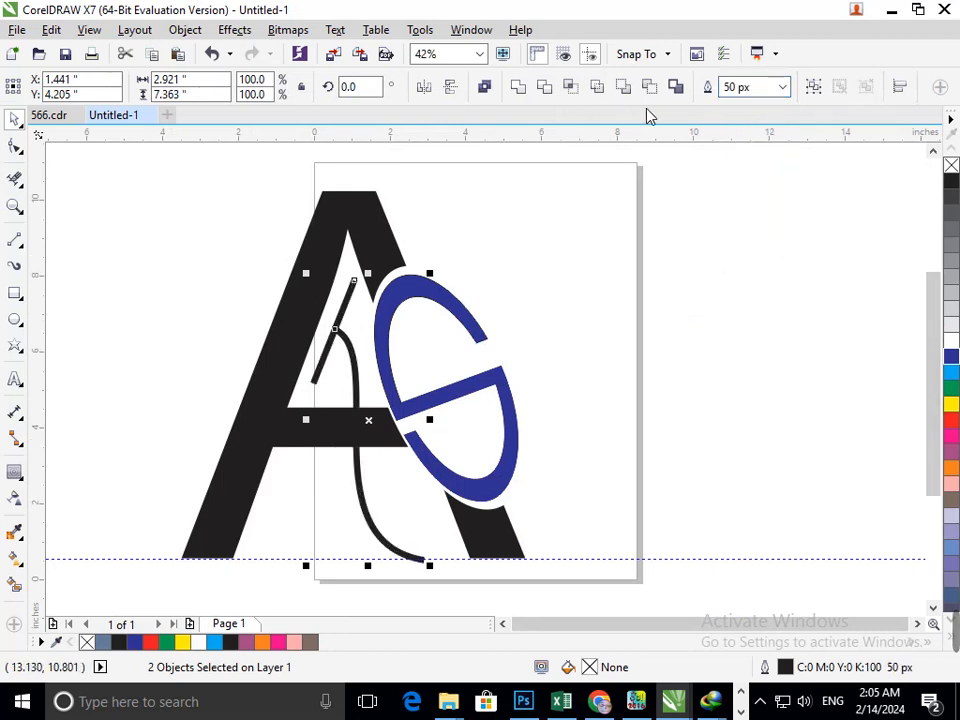
click(772, 87)
text(200)
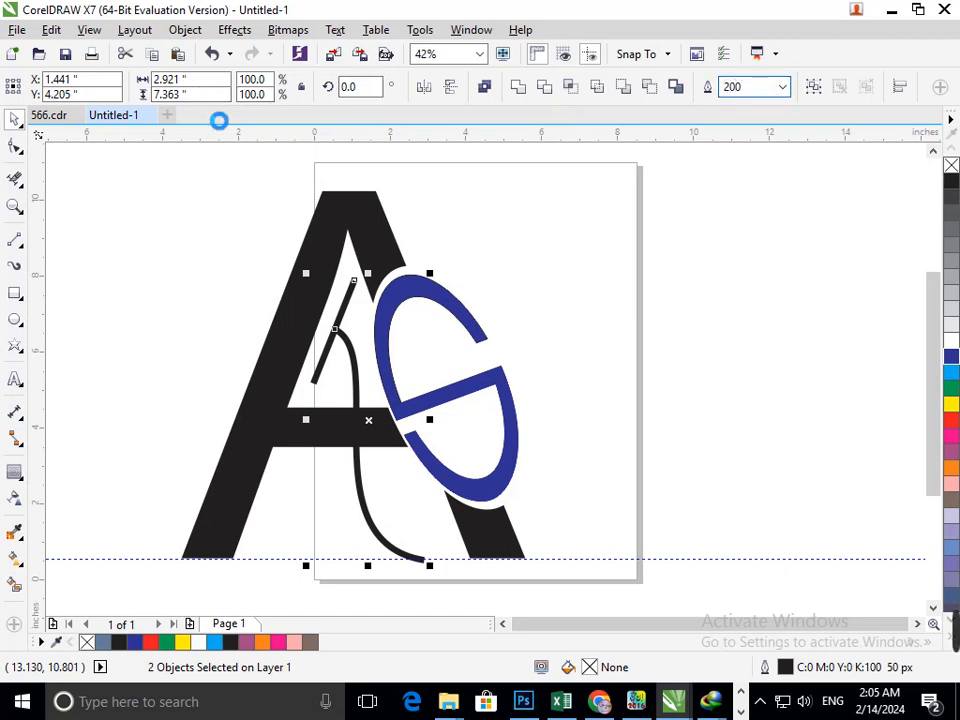
key(Return)
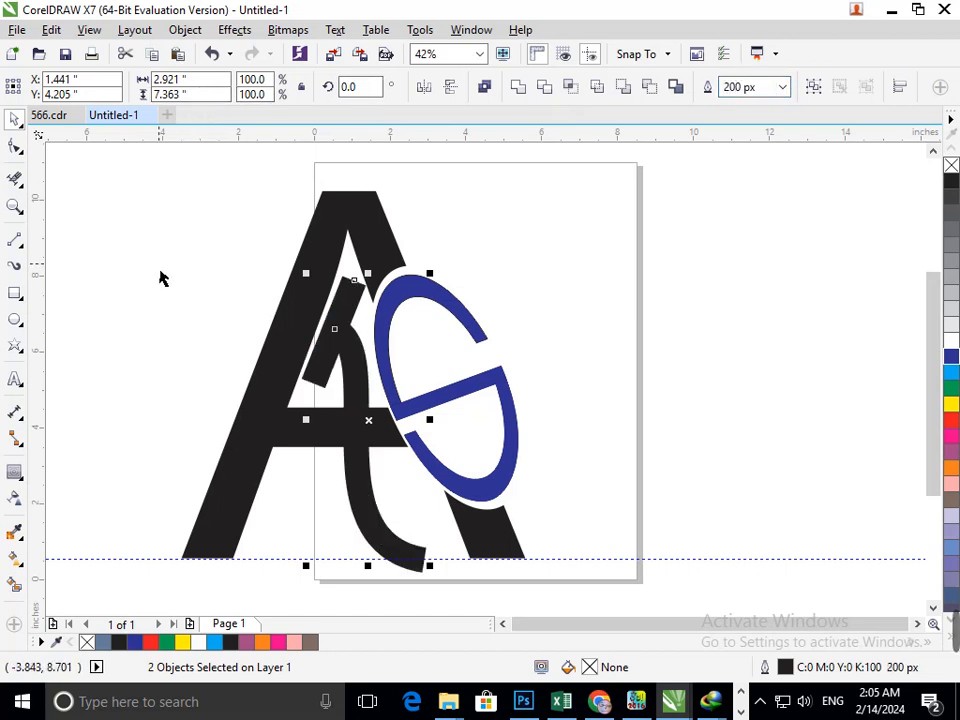
- Move the two thick strokes together slightly down to about Y 3.918 in
click(369, 375)
drag(370, 377, 368, 387)
- Delete the baseline guideline and close the guideline settings
scroll(460, 390, down, 1)
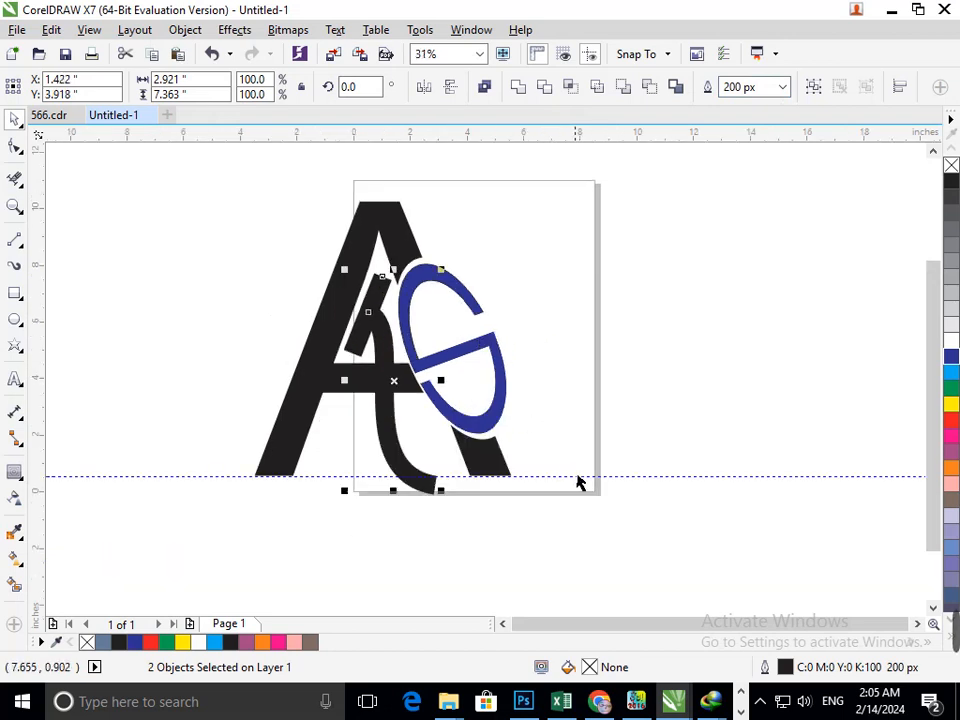
double_click(577, 477)
key(Delete)
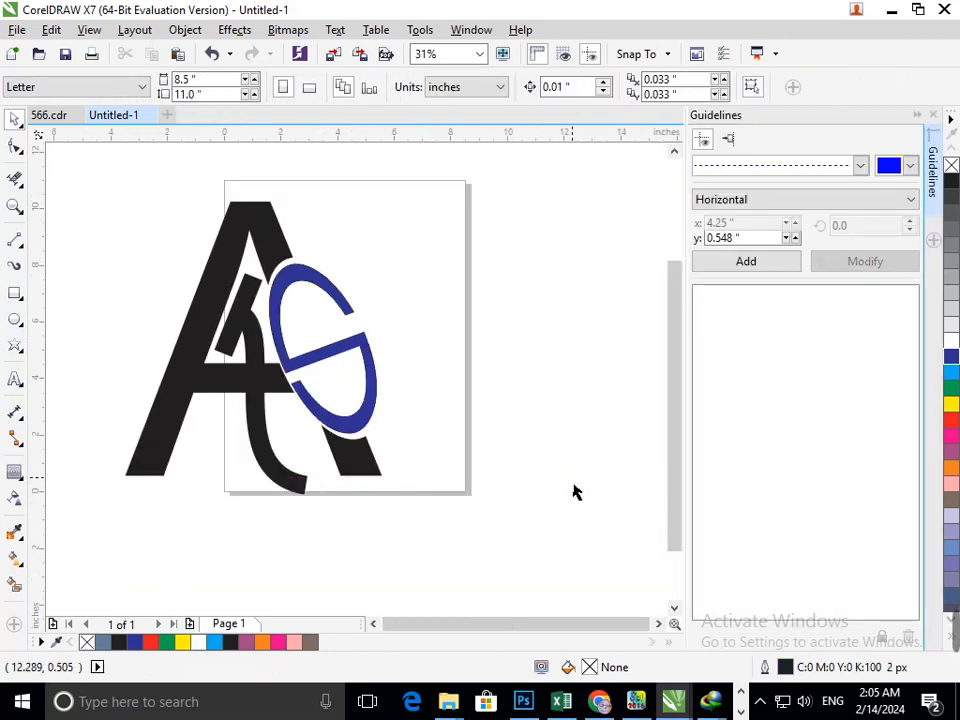
click(934, 116)
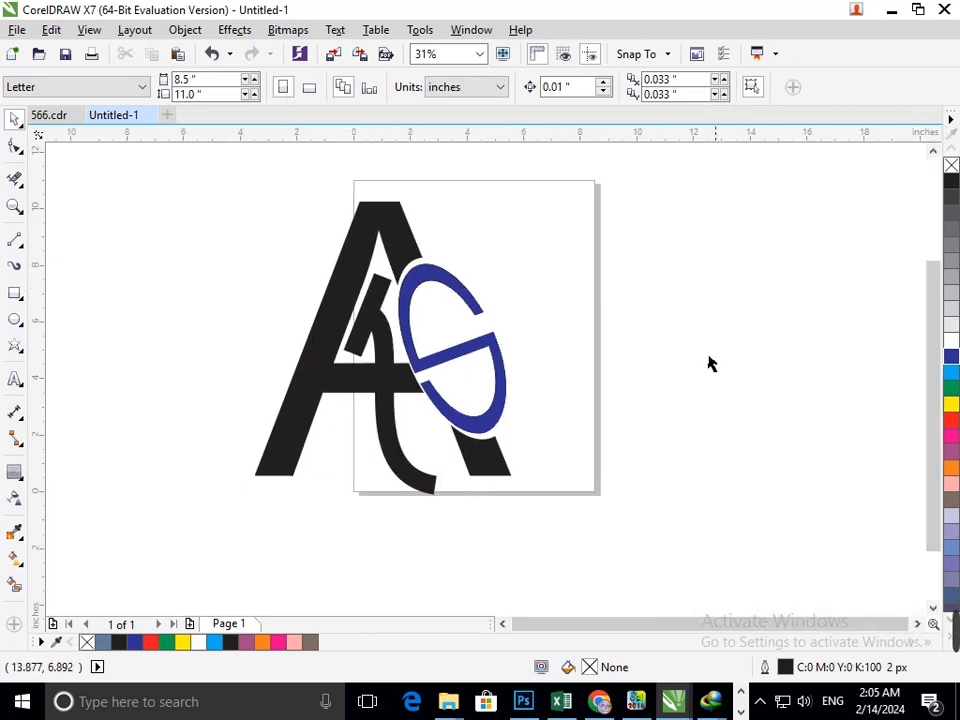
- Add an outside contour of 4 steps with about 0.097 in offset around the curved stroke
drag(404, 492, 414, 516)
key(ctrl+z)
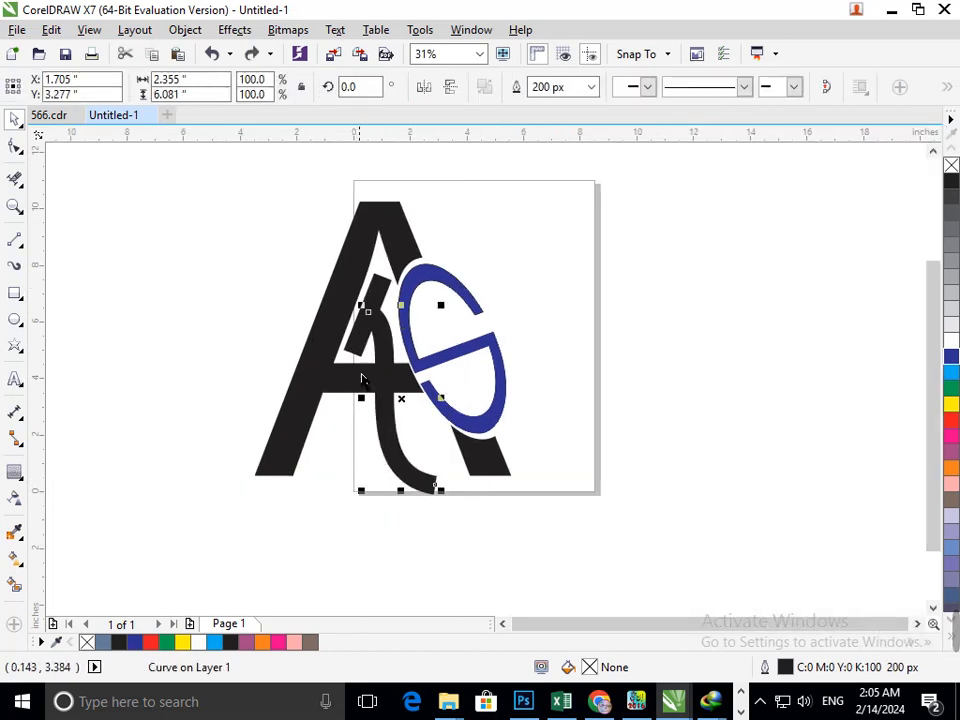
click(17, 474)
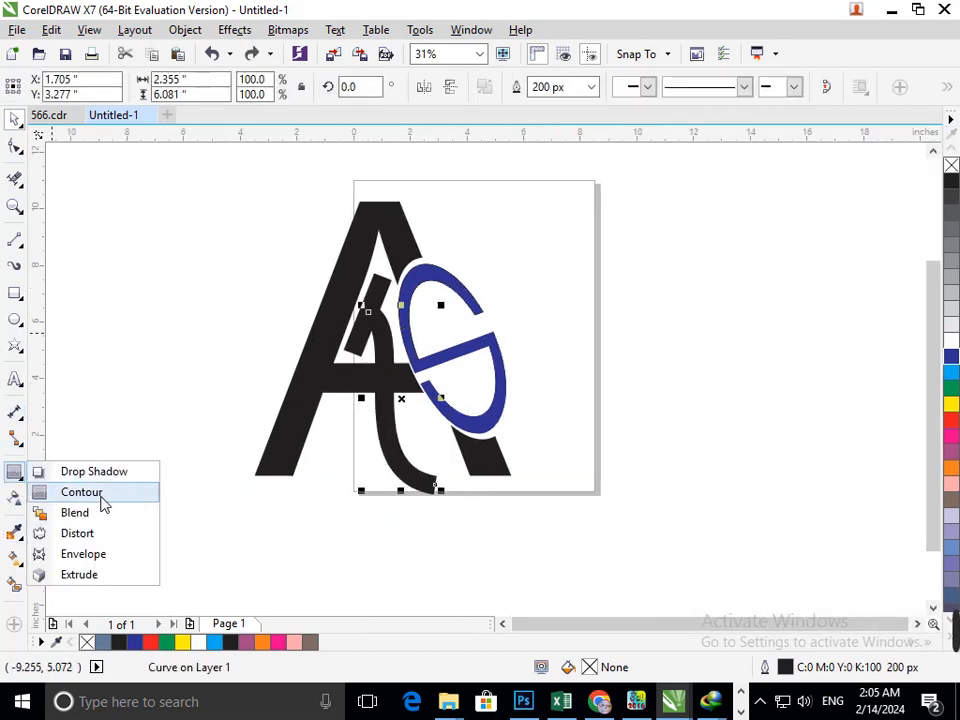
click(100, 492)
drag(435, 489, 426, 557)
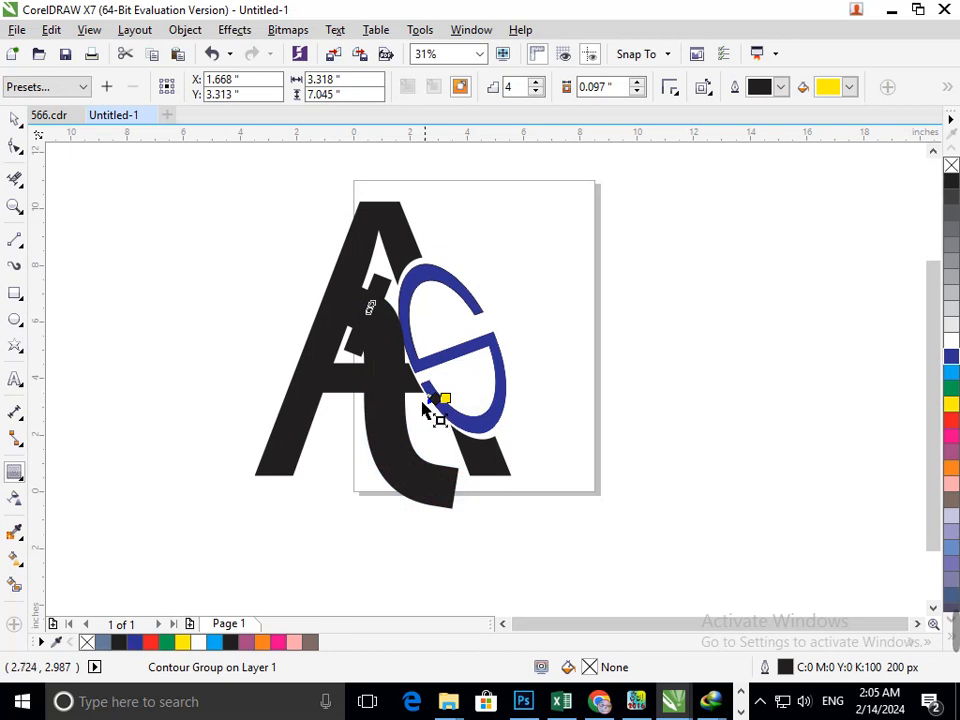
- Break the contour group apart so the contour is separate from the curved stroke
click(188, 30)
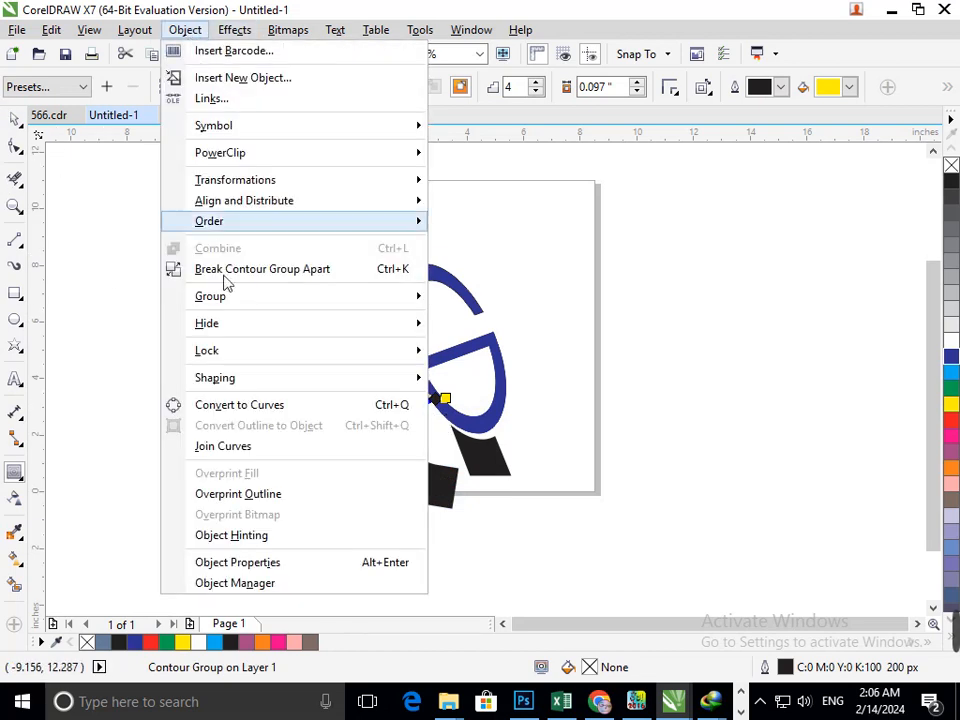
click(247, 271)
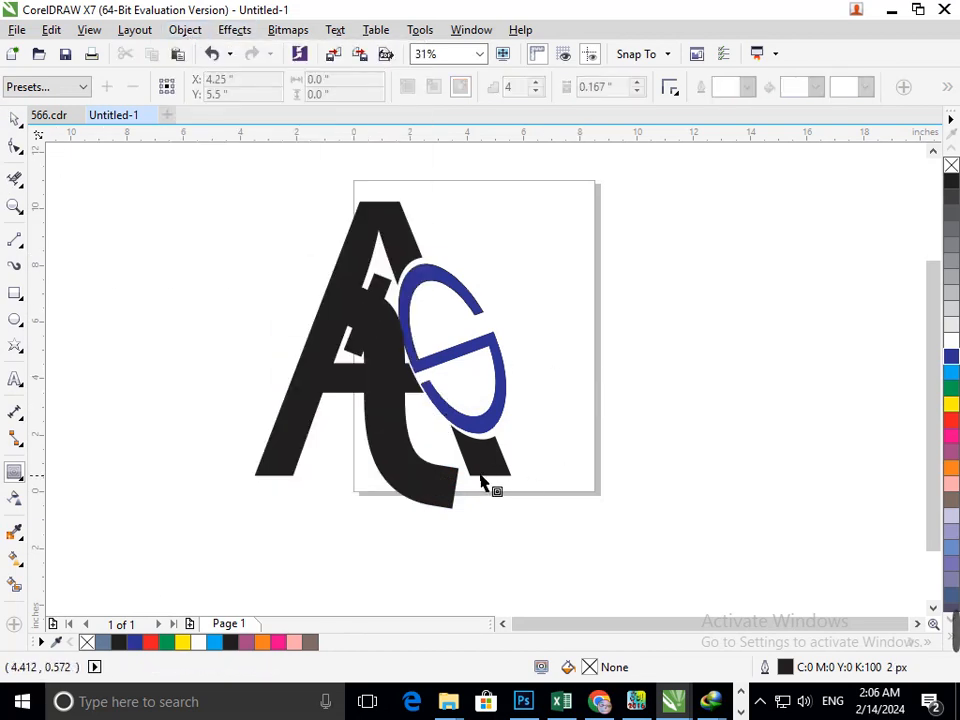
click(15, 118)
drag(409, 475, 328, 490)
key(ctrl+z)
click(444, 533)
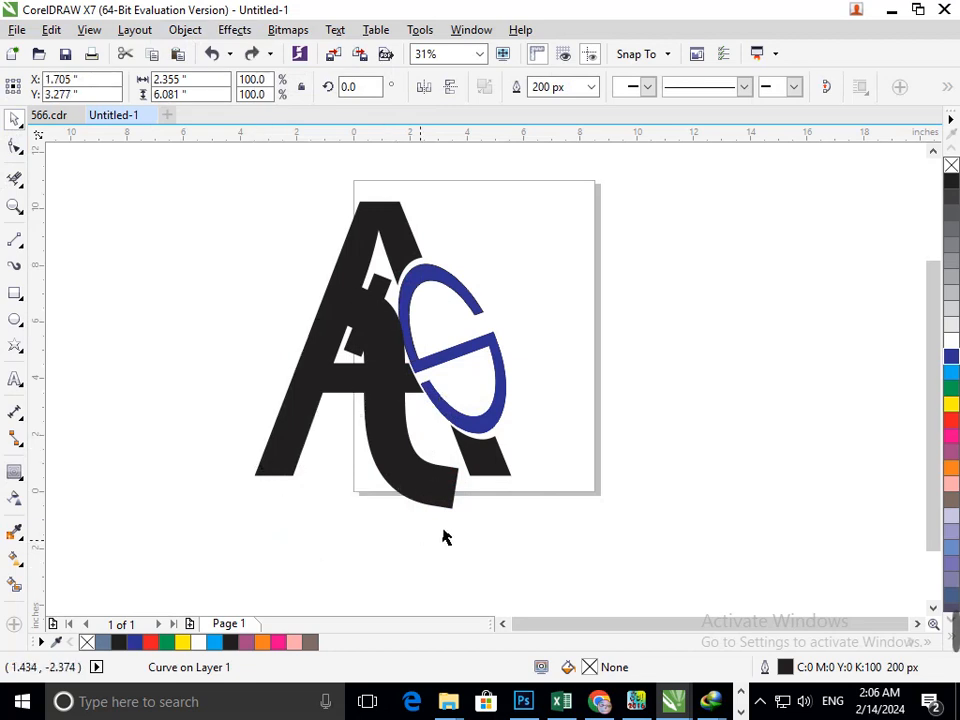
- Trim the letter A with the curved stroke's contour to cut a gap through the crossbar
drag(448, 513, 410, 540)
key(ctrl+z)
click(180, 35)
click(118, 268)
drag(439, 471, 409, 598)
key(ctrl+z)
shift+click(262, 468)
click(544, 88)
- Move the contour shape off the curved stroke and delete it
click(602, 381)
drag(455, 500, 305, 535)
key(Delete)
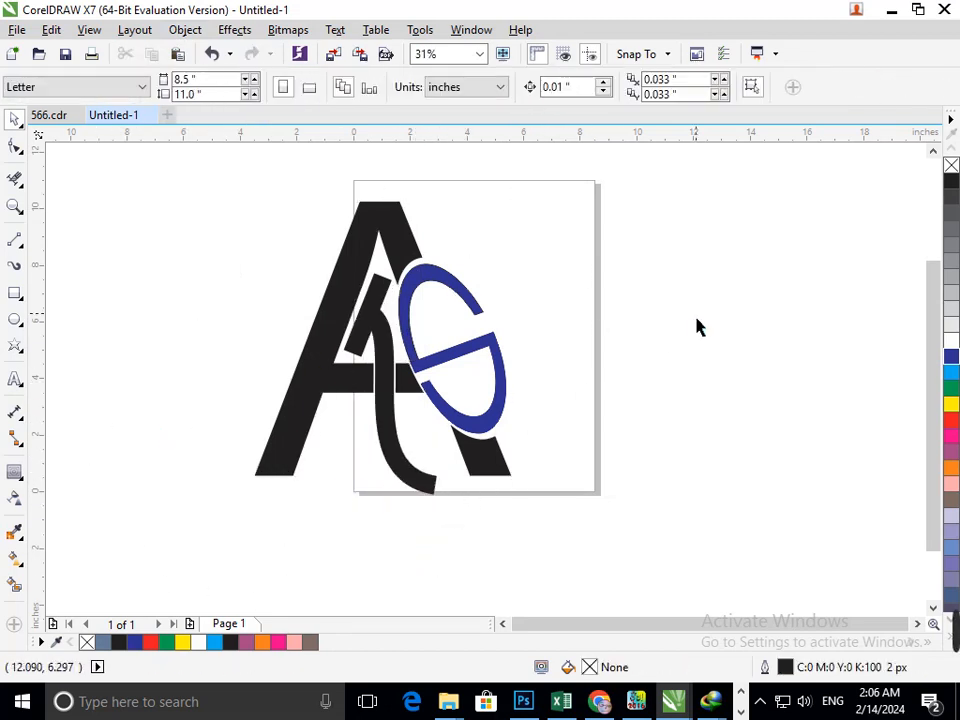
- Colour both the slanted stroke and the curved stroke yellow
drag(393, 360, 405, 400)
key(ctrl+z)
shift+click(384, 292)
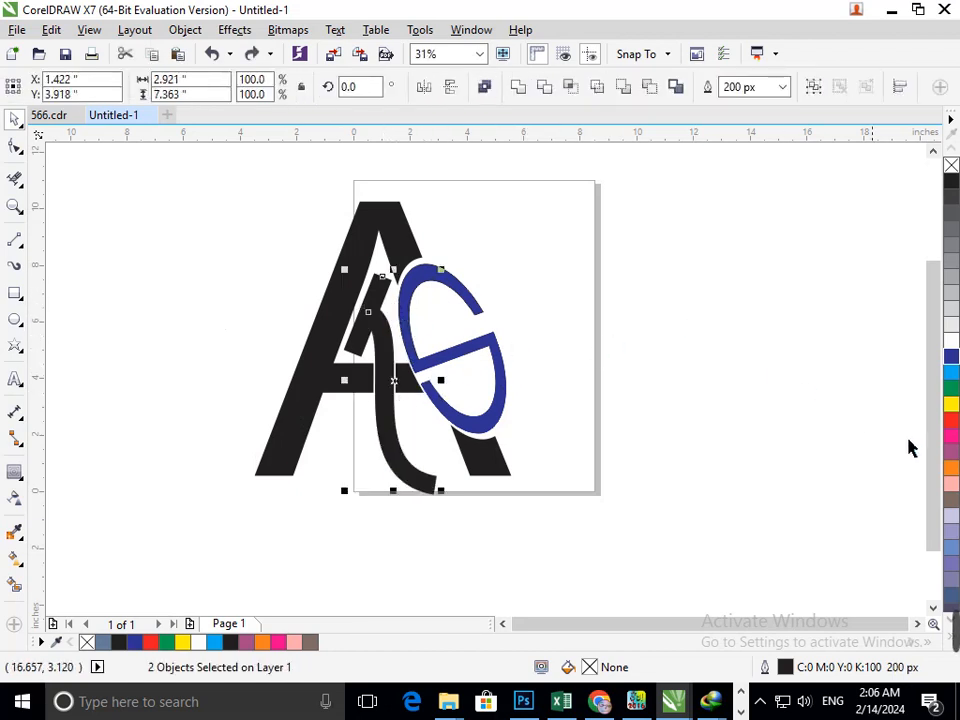
click(951, 403)
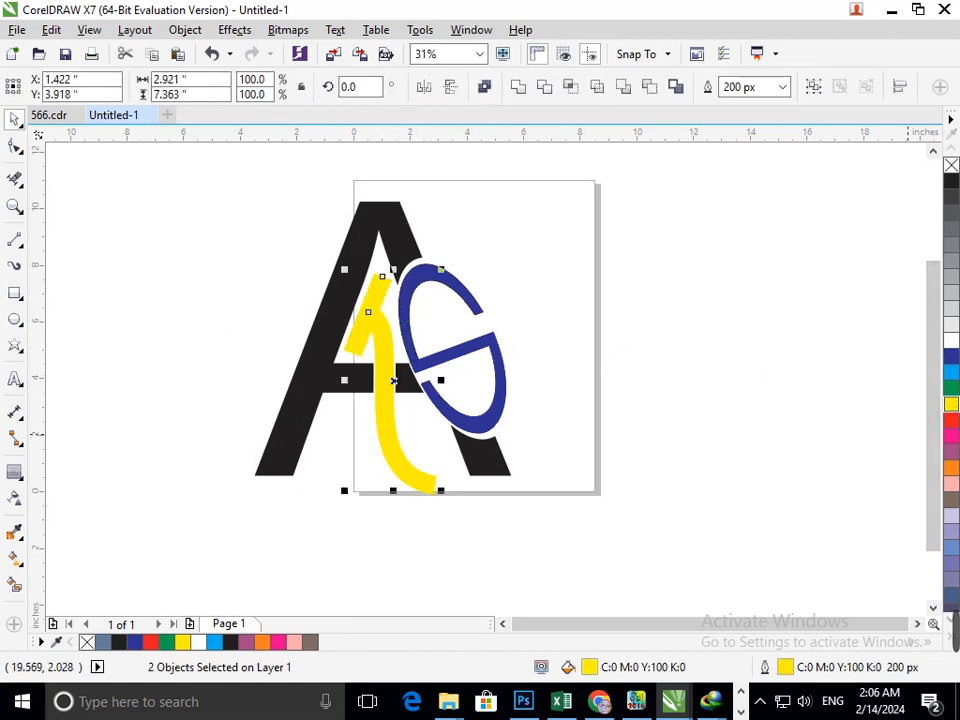
click(946, 182)
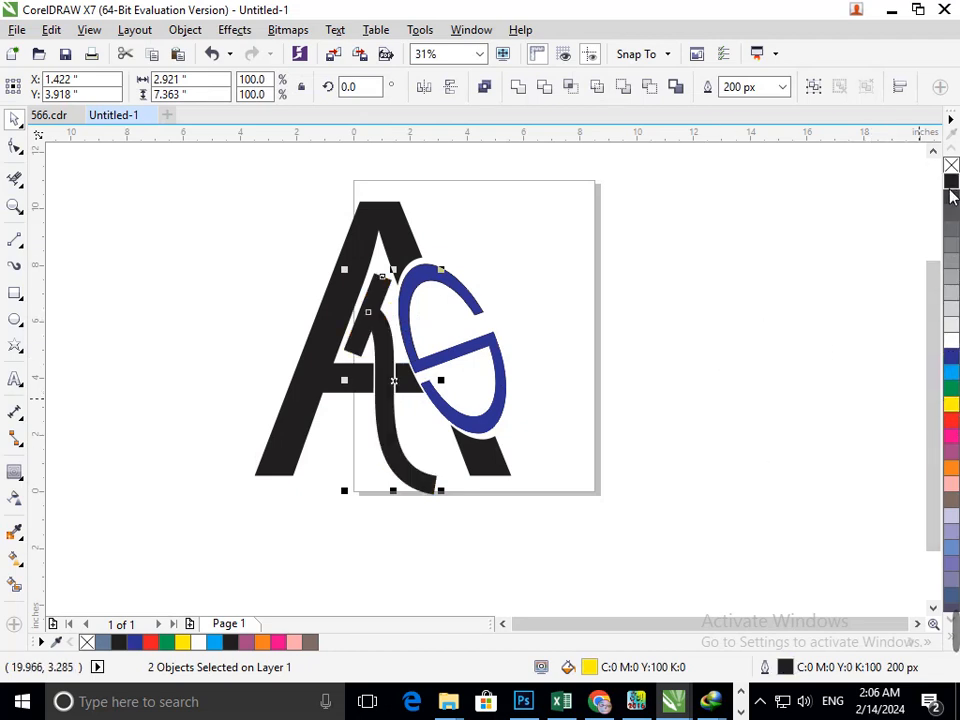
right_click(952, 405)
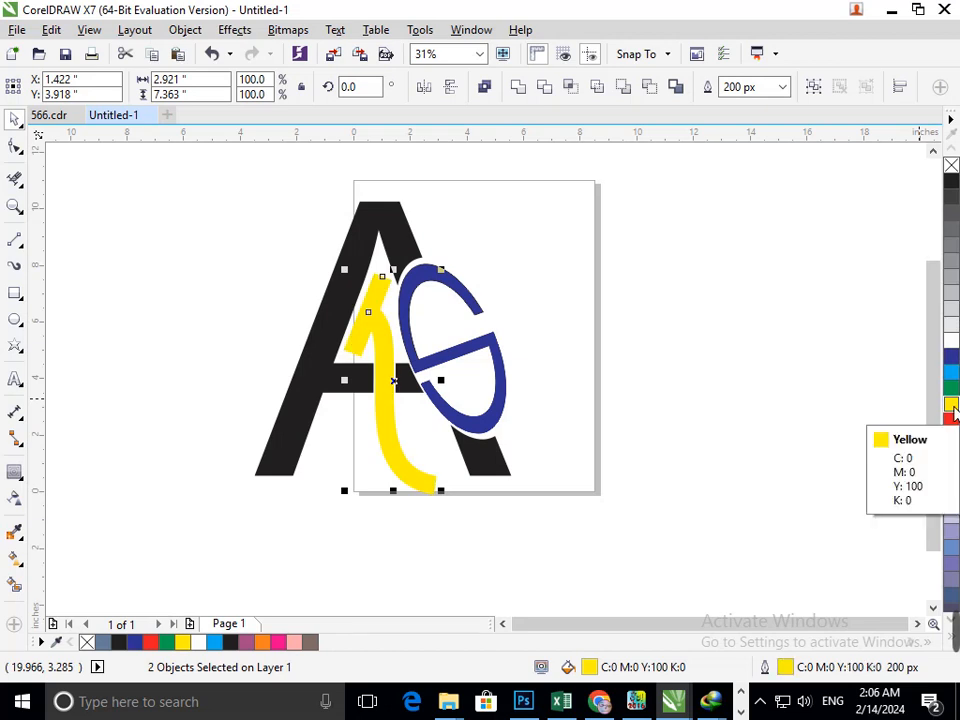
- Convert the outlines of both yellow strokes to objects and give the shapes a black outline
key(ctrl+shift+q)
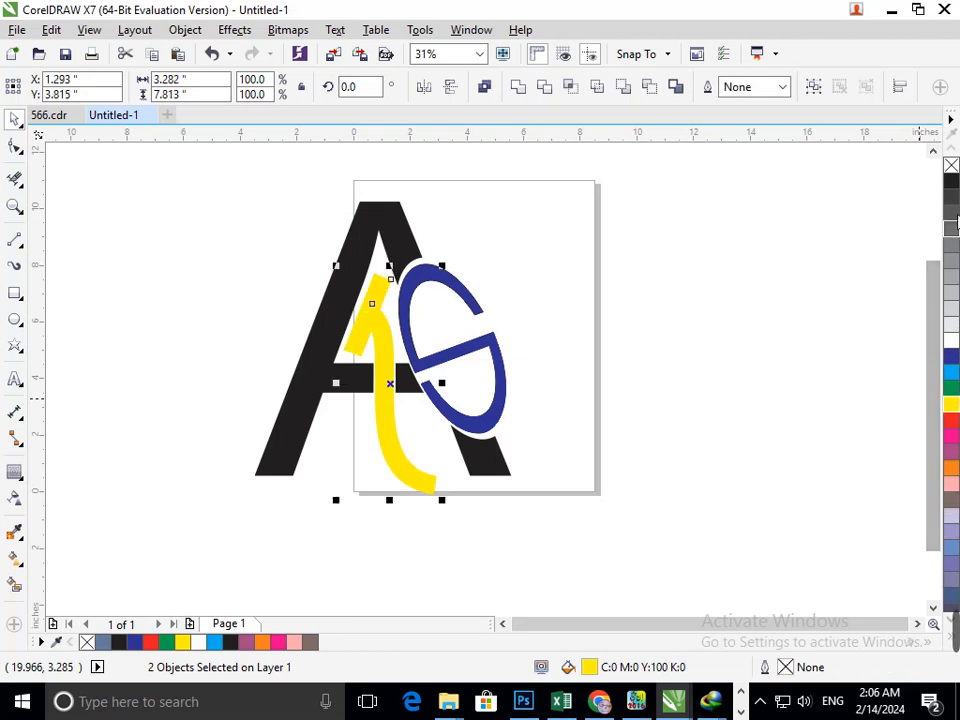
right_click(951, 182)
click(694, 431)
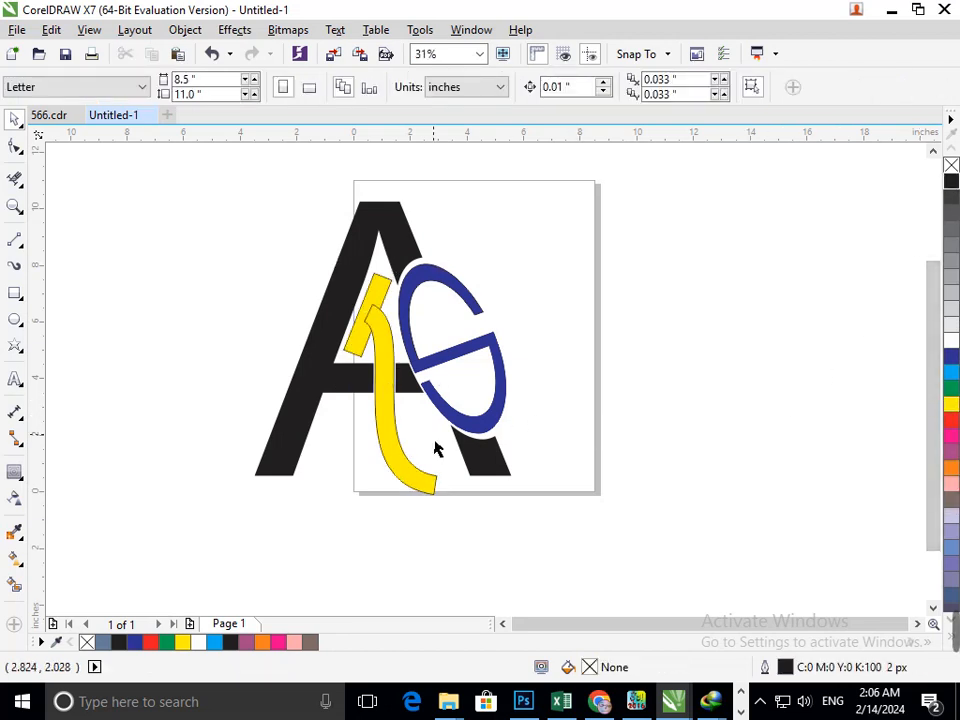
- Undo the recolouring, the letter A trim and the break-apart, back to the editable contour around the curved stroke
key(ctrl+z)
key(ctrl+z)
key(ctrl+z)
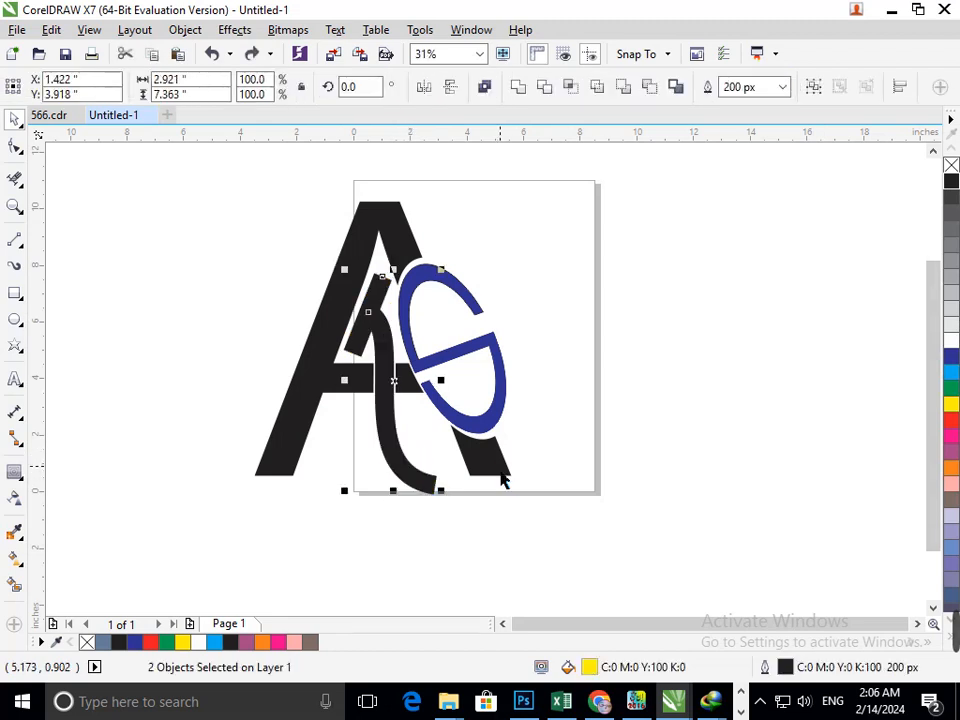
key(ctrl+shift+z)
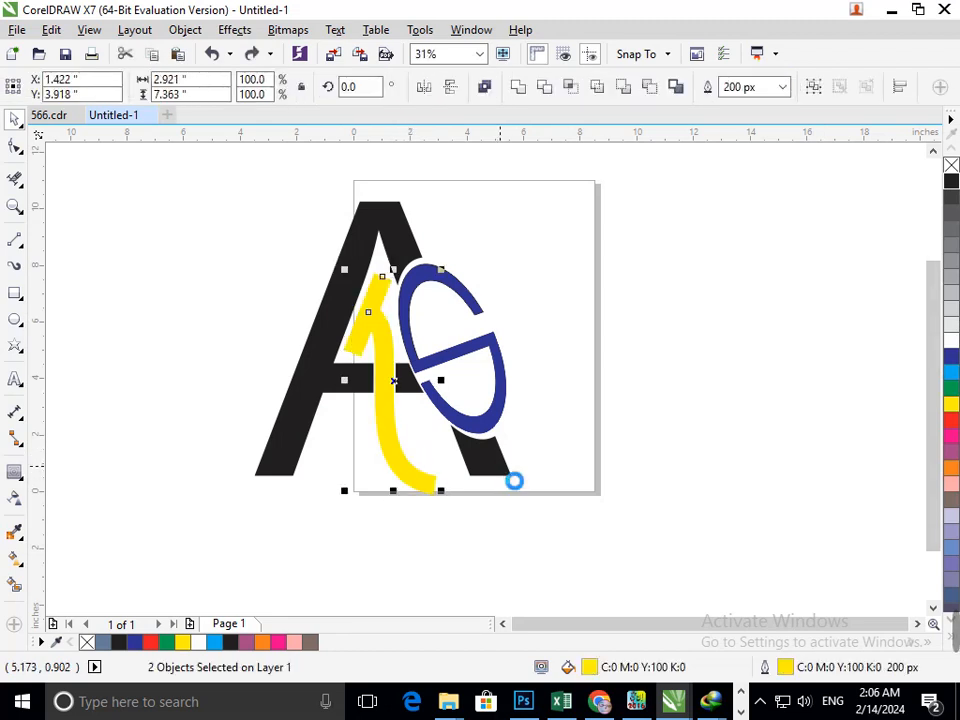
key(ctrl+z)
key(ctrl+z)
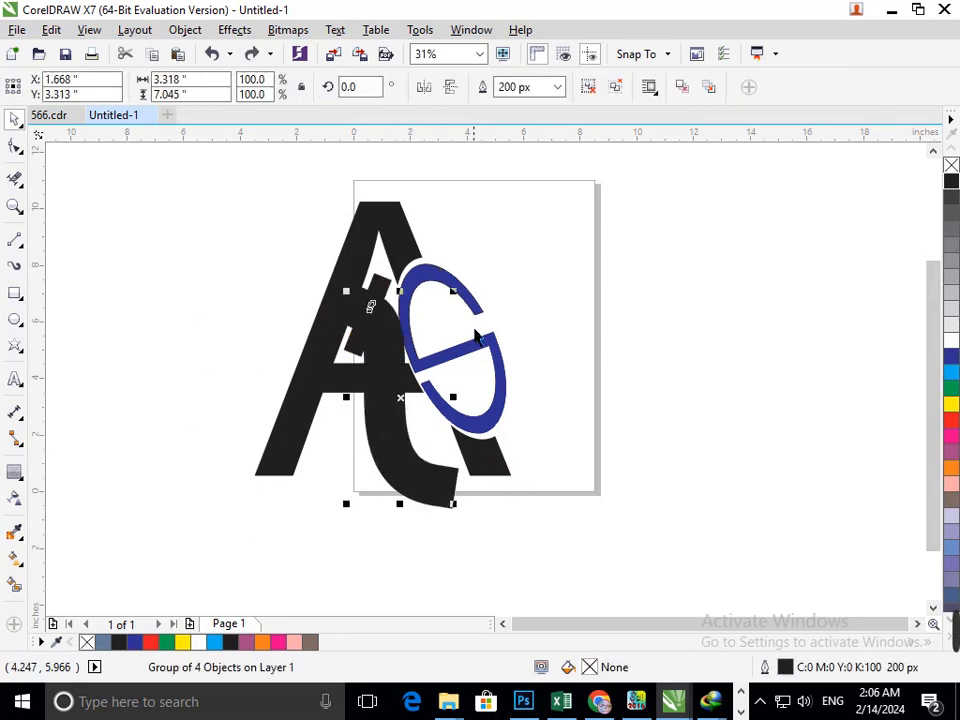
shift+click(484, 324)
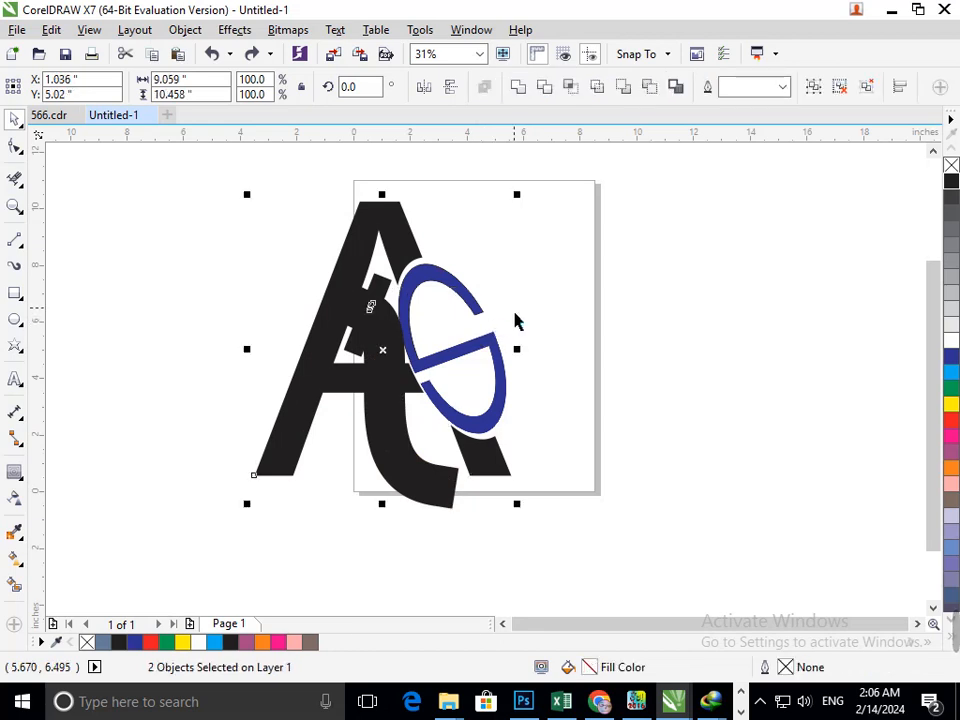
key(ctrl+z)
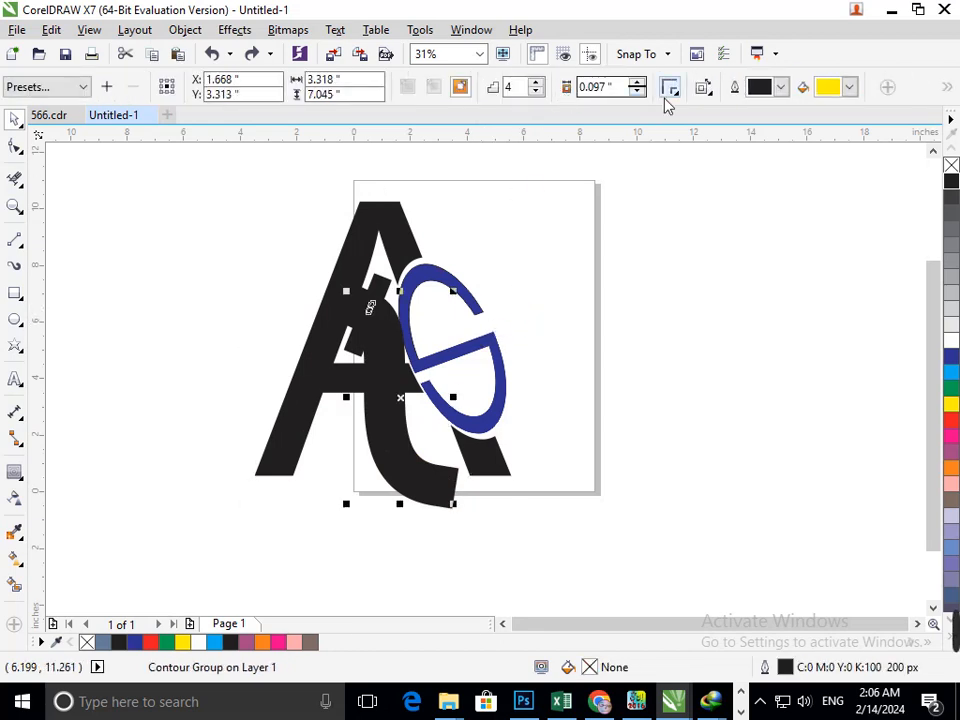
- Set the offset of the curved stroke's contour to 0.087 in
click(637, 83)
click(637, 83)
click(640, 84)
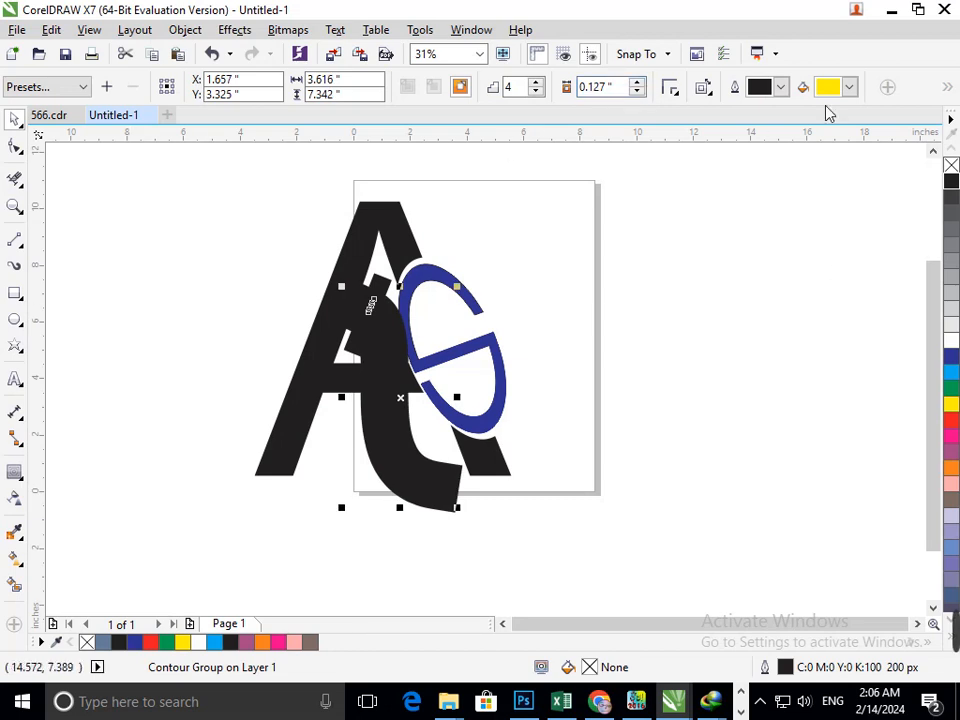
click(637, 92)
click(637, 92)
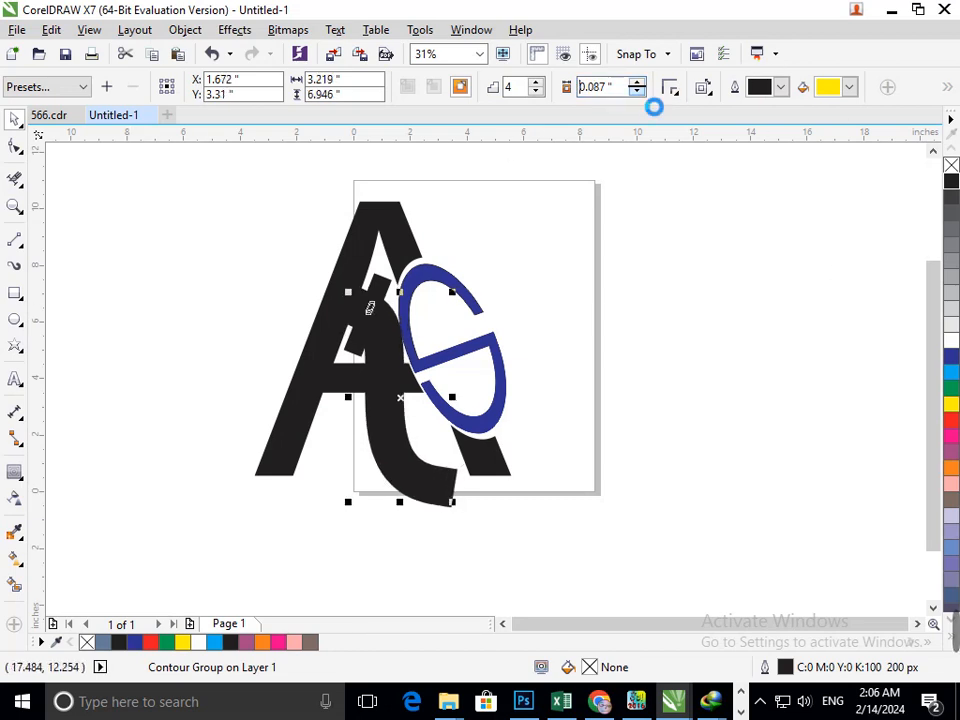
- Break the contour group apart so the contour shapes are separate from the curved stroke
click(192, 30)
click(242, 269)
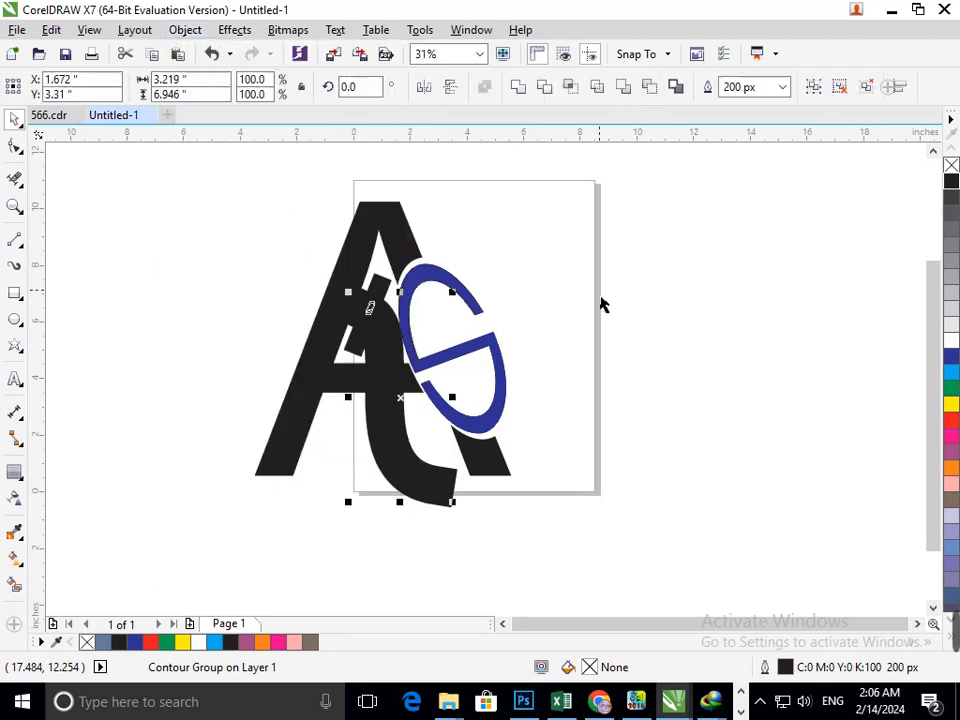
click(602, 301)
drag(445, 492, 413, 533)
key(ctrl+z)
- Trim the letter A with the contour group, try removing the contour, and undo its deletion and move
shift+click(292, 456)
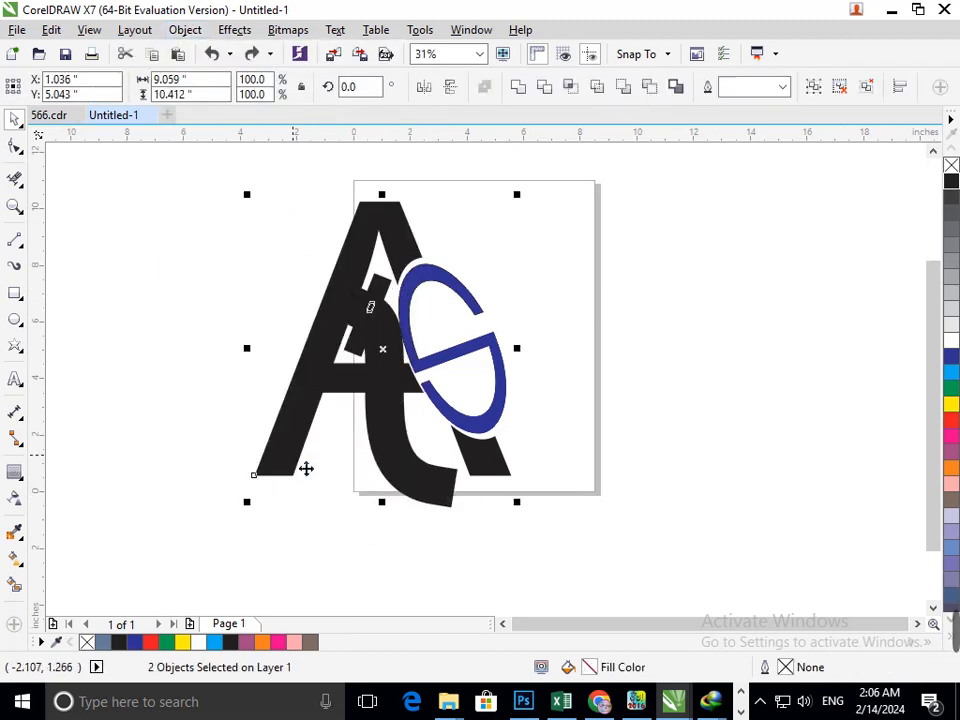
click(548, 90)
click(629, 281)
drag(454, 496, 440, 520)
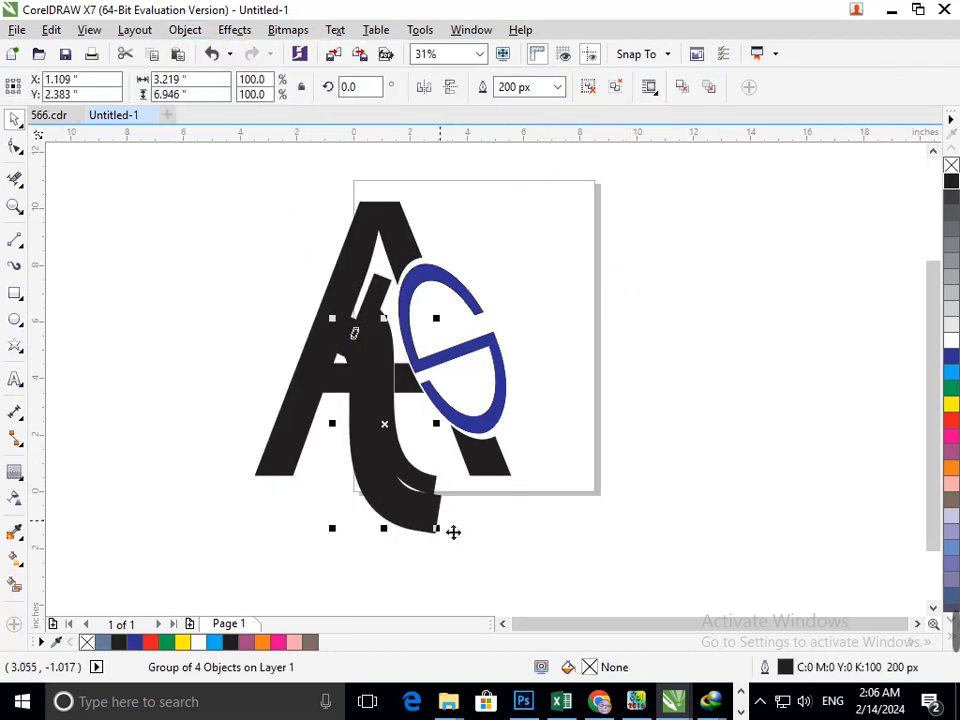
key(Delete)
key(ctrl+z)
key(ctrl+z)
click(470, 552)
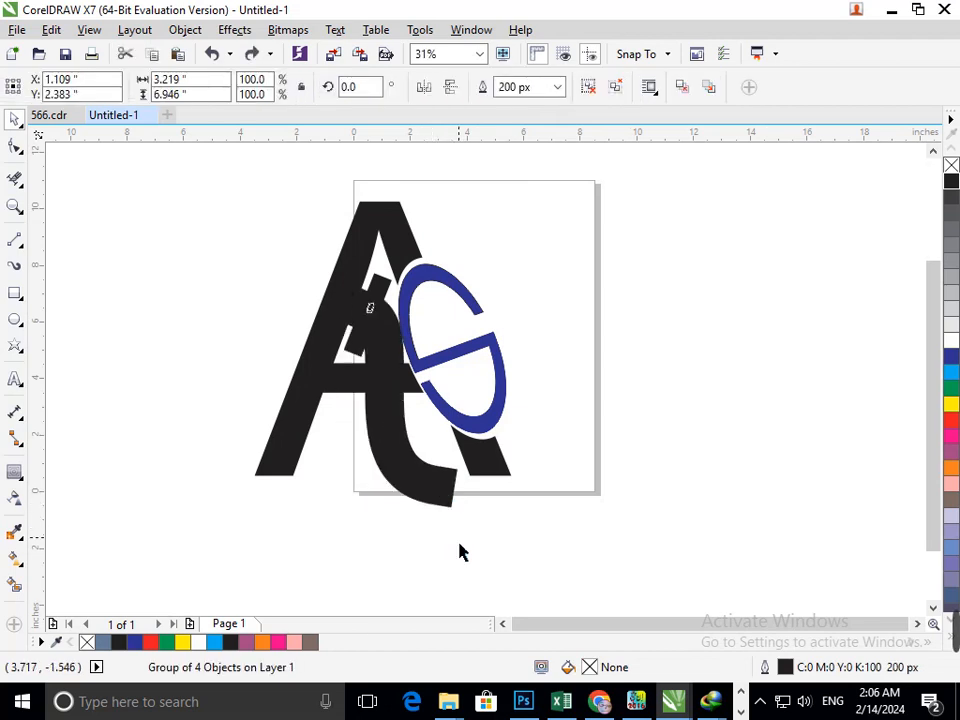
drag(422, 488, 362, 518)
key(ctrl+z)
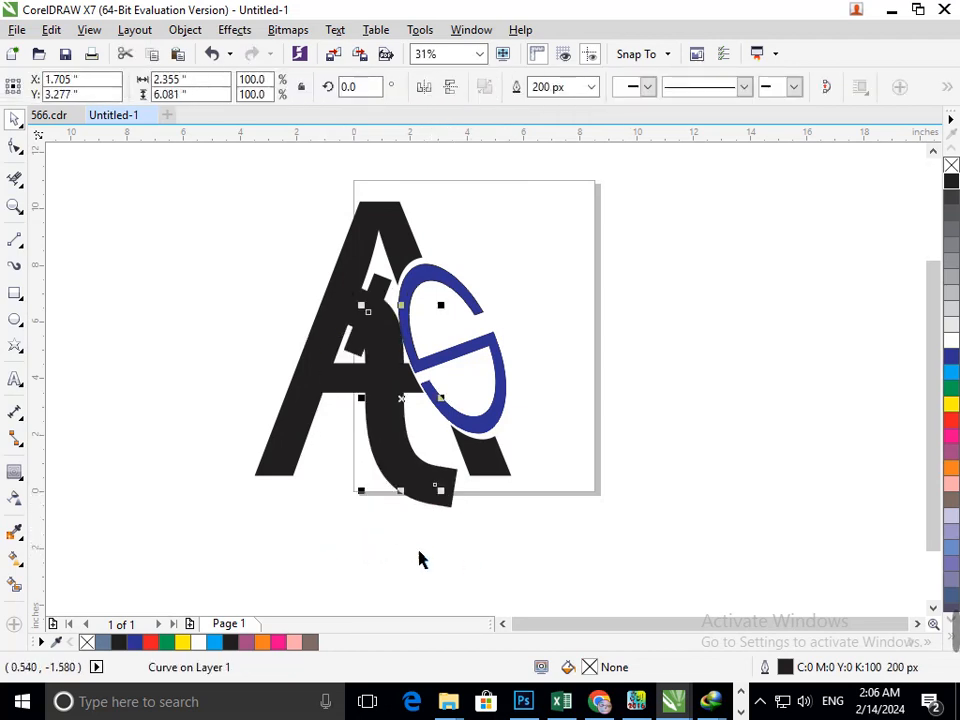
click(453, 530)
drag(450, 516, 416, 583)
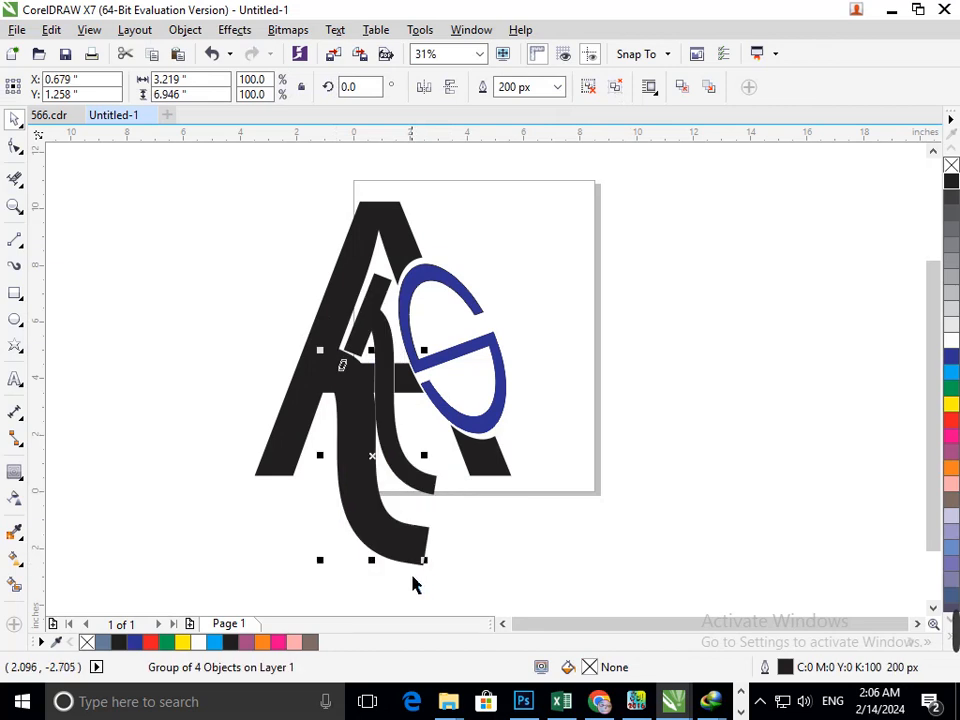
key(ctrl+z)
- Try trimming the letter A with the contour group again, moving the contour aside and back to check the cut
shift+click(291, 474)
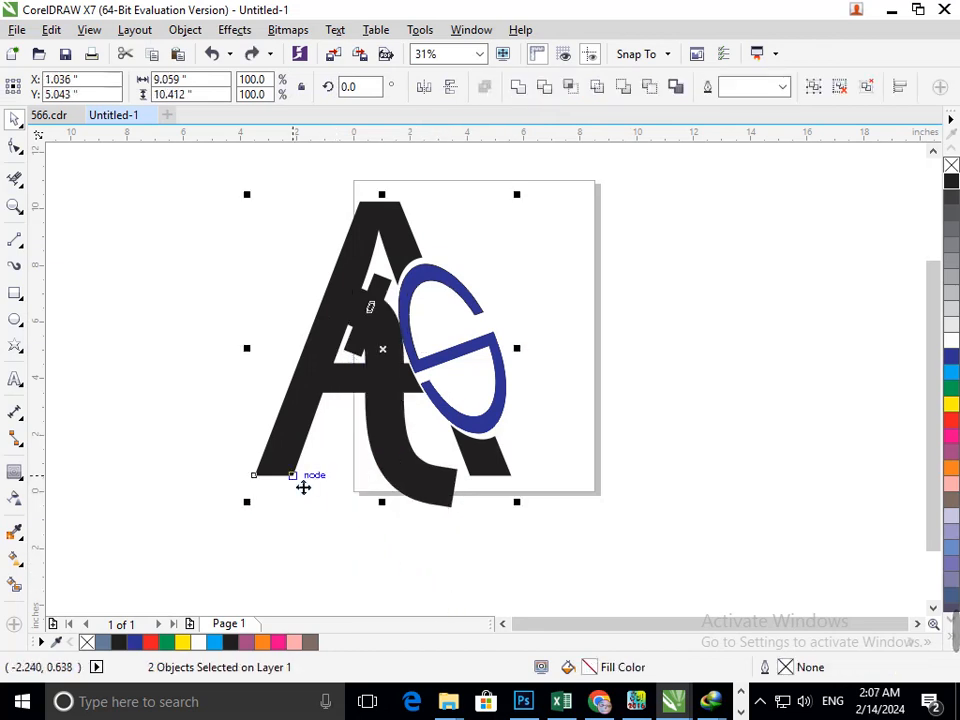
click(546, 87)
click(399, 523)
drag(429, 501, 251, 561)
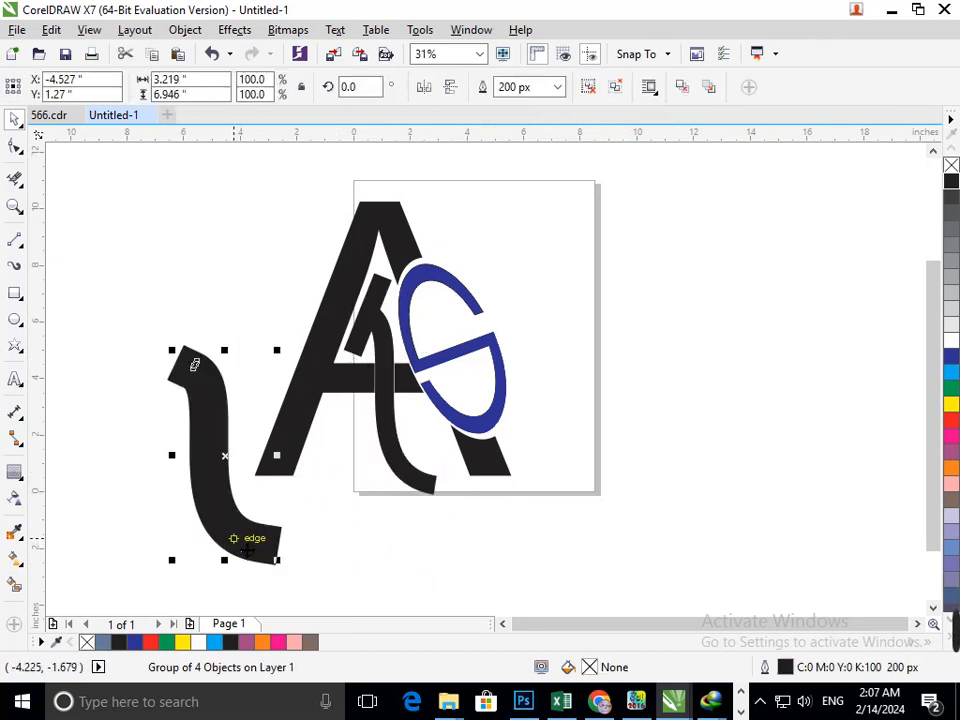
key(ctrl+z)
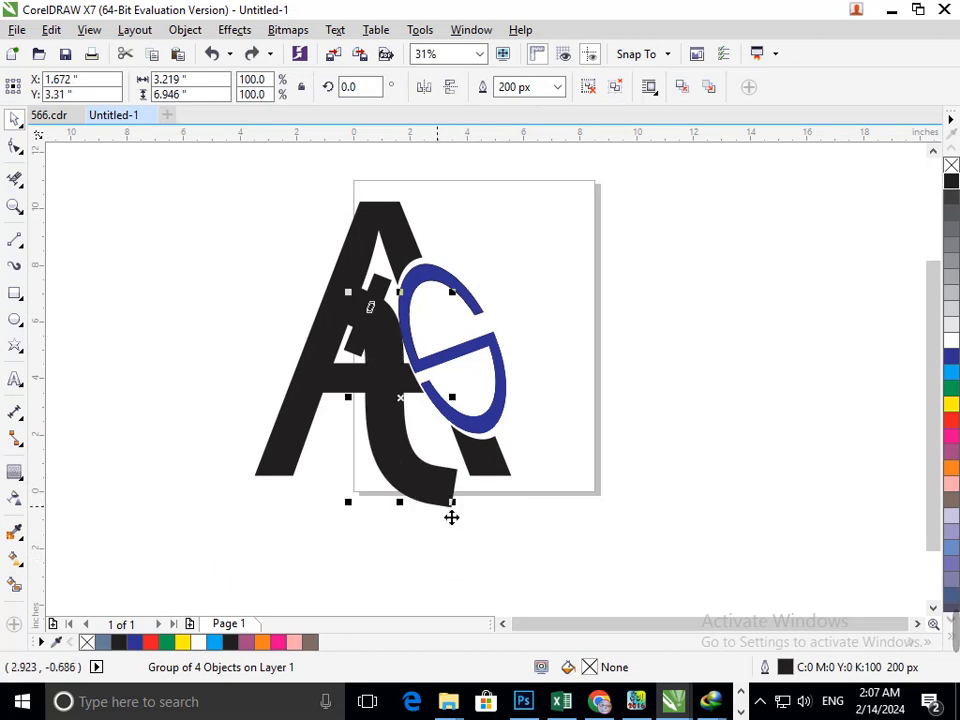
key(ctrl+shift+z)
click(368, 492)
drag(333, 395, 240, 407)
key(ctrl+z)
click(454, 568)
key(ctrl+z)
ctrl+click(424, 503)
click(437, 579)
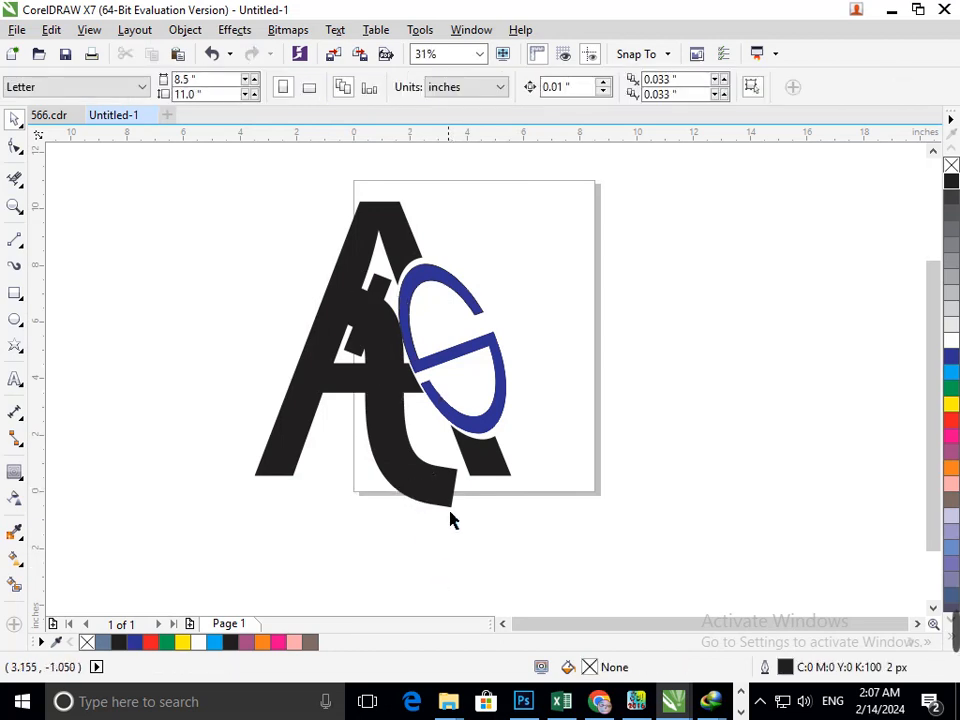
drag(446, 505, 399, 572)
key(ctrl+z)
- Try once more to trim the letter A with the contour group, and undo the shifts of the separated pieces
shift+click(287, 475)
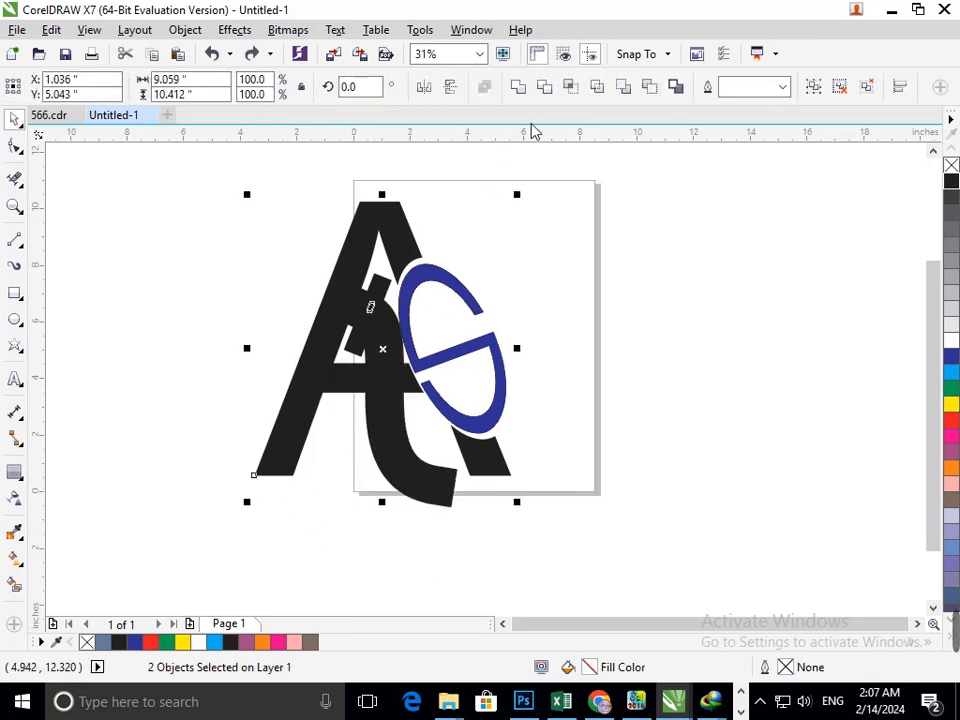
click(548, 93)
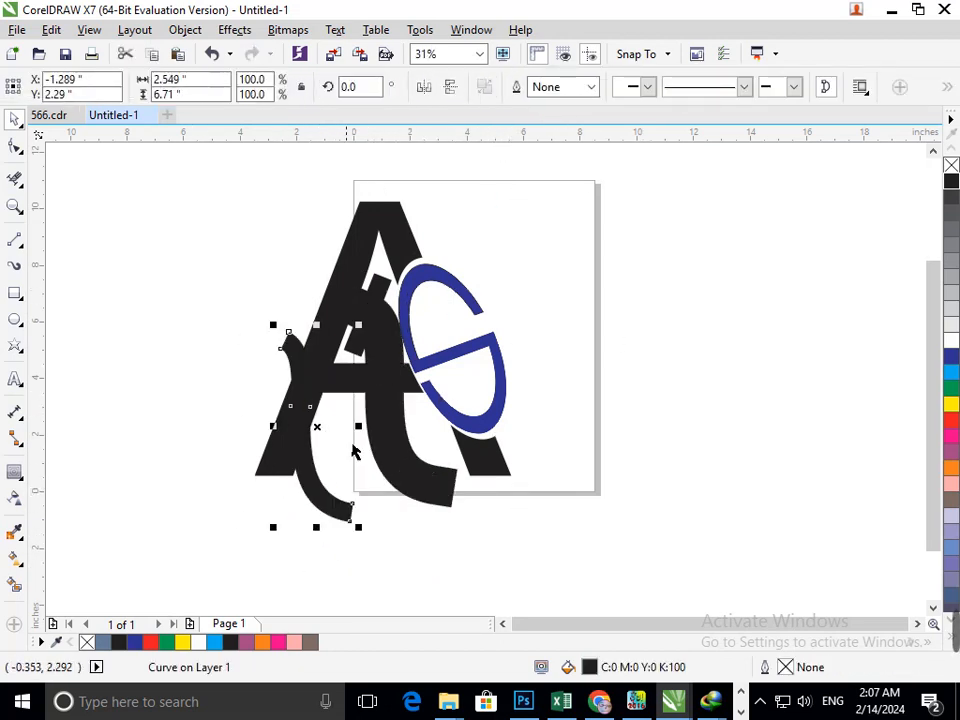
key(ctrl+z)
click(537, 588)
drag(452, 503, 316, 535)
key(ctrl+z)
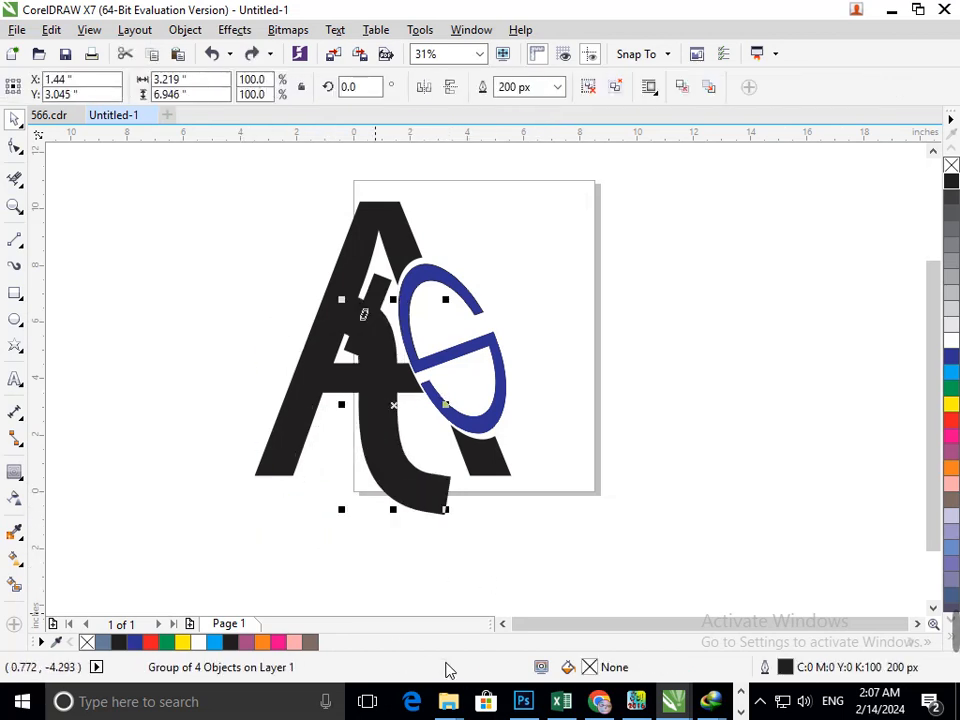
key(ctrl+z)
click(456, 571)
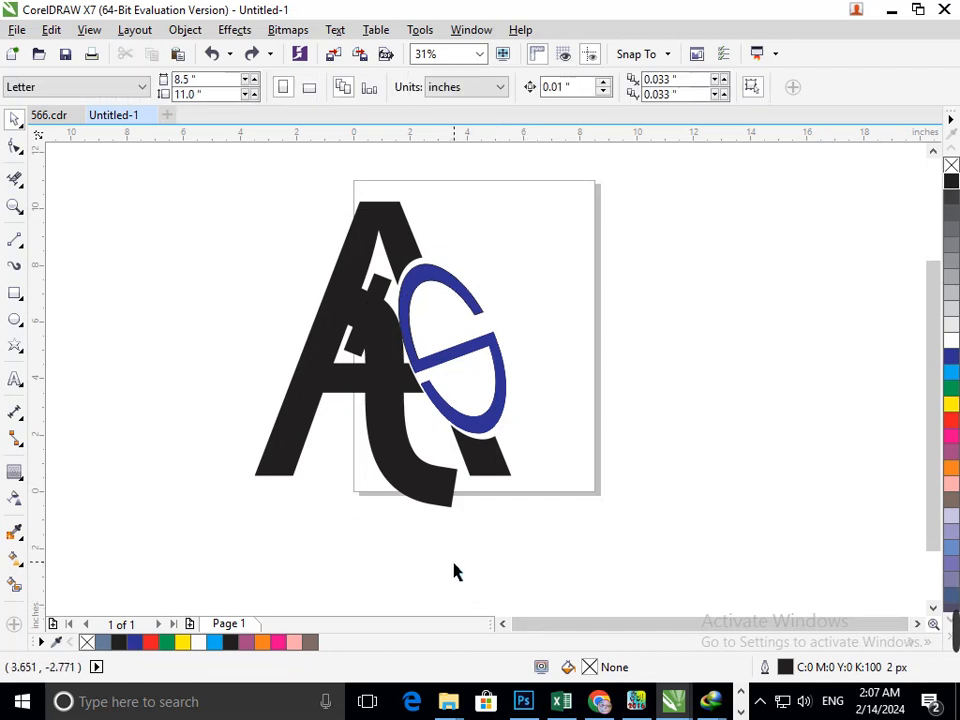
- Colour the curved stroke red and fill its contour group with cyan to tell the two apart
click(433, 487)
click(951, 428)
click(803, 510)
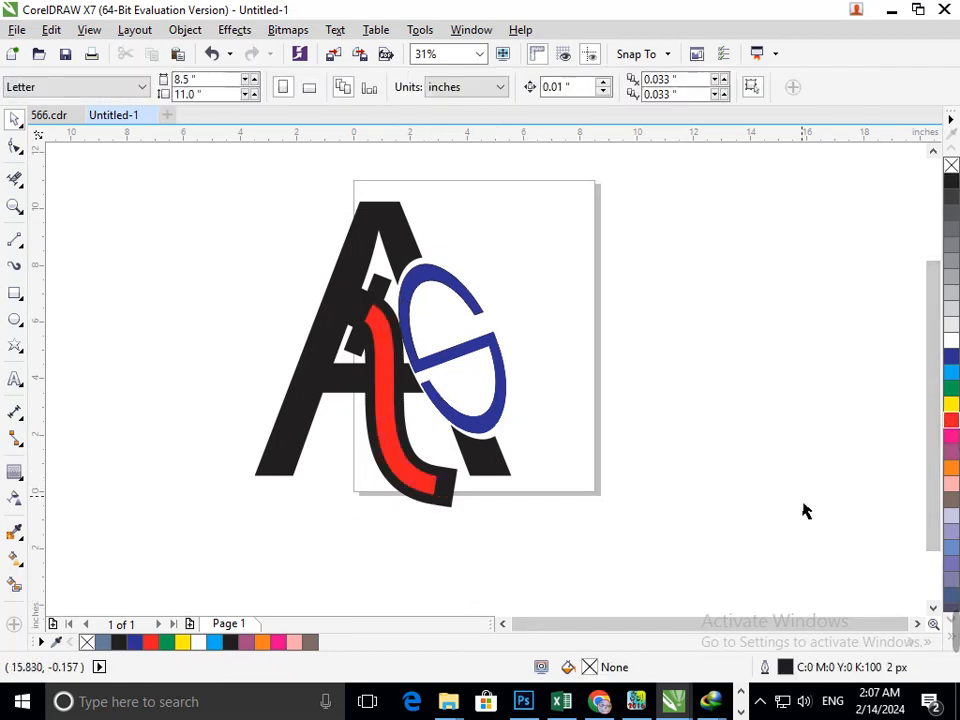
click(446, 510)
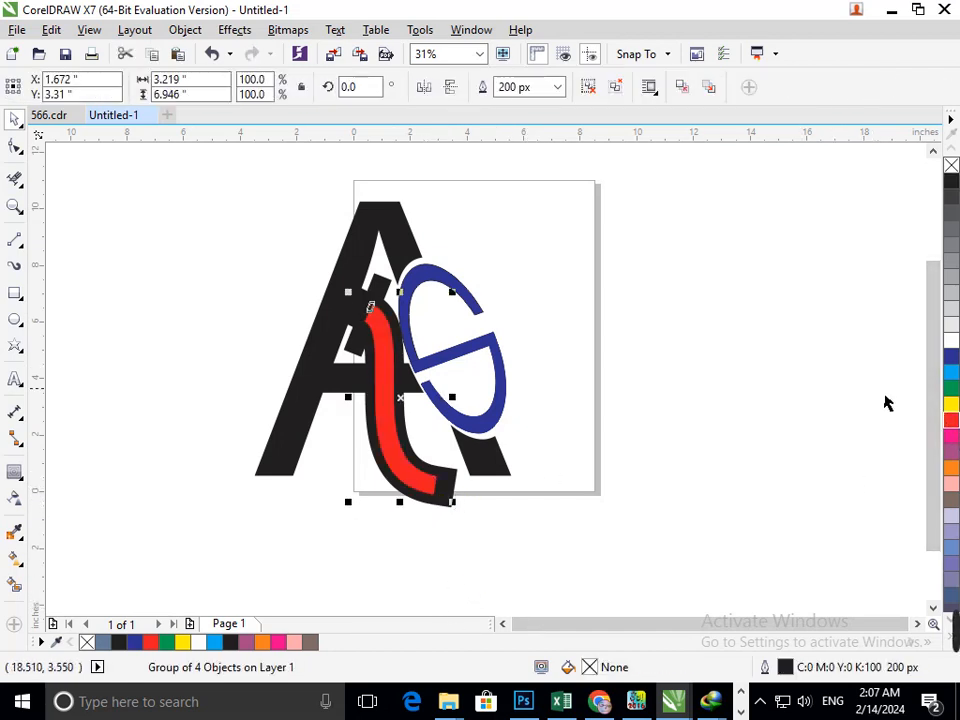
click(546, 516)
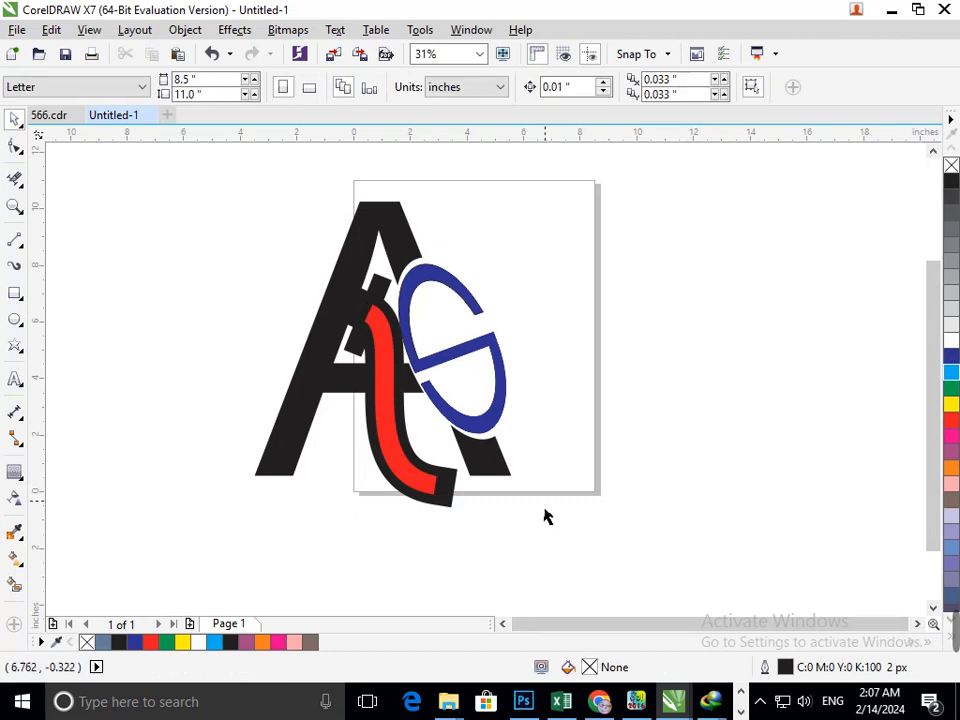
click(437, 503)
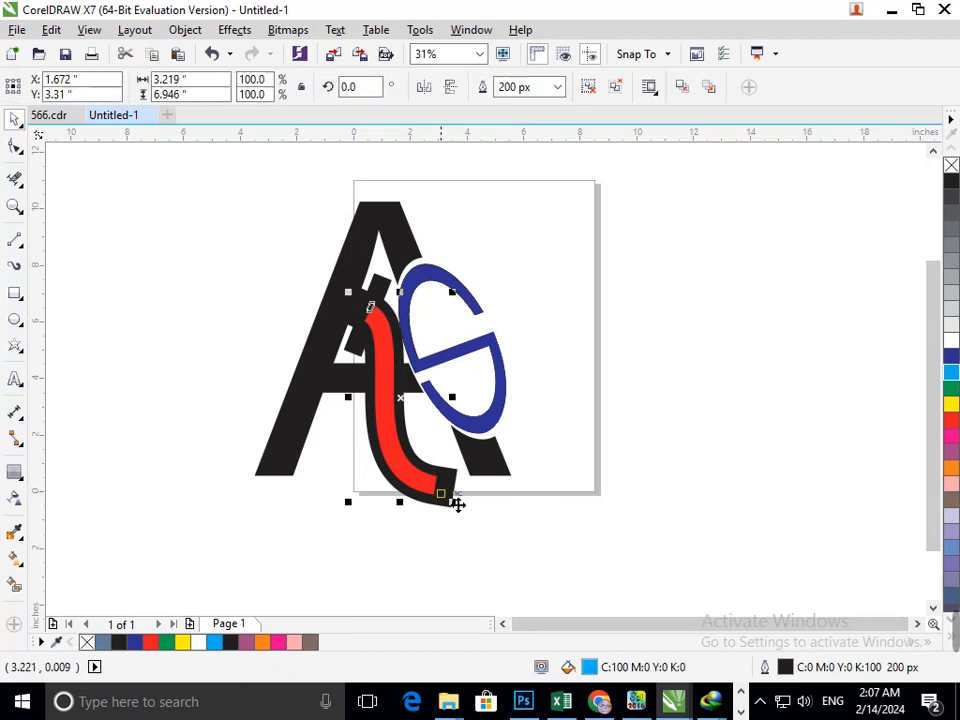
- Ungroup all contour shapes around the red curved stroke, undoing the trial moves of the separated pieces
click(617, 91)
click(463, 541)
drag(438, 504, 396, 558)
key(ctrl+z)
click(452, 562)
drag(441, 499, 424, 557)
key(ctrl+z)
- Move the outermost contour shape up and to the right, off the red curved stroke and over the blue ring
click(567, 548)
drag(463, 490, 483, 440)
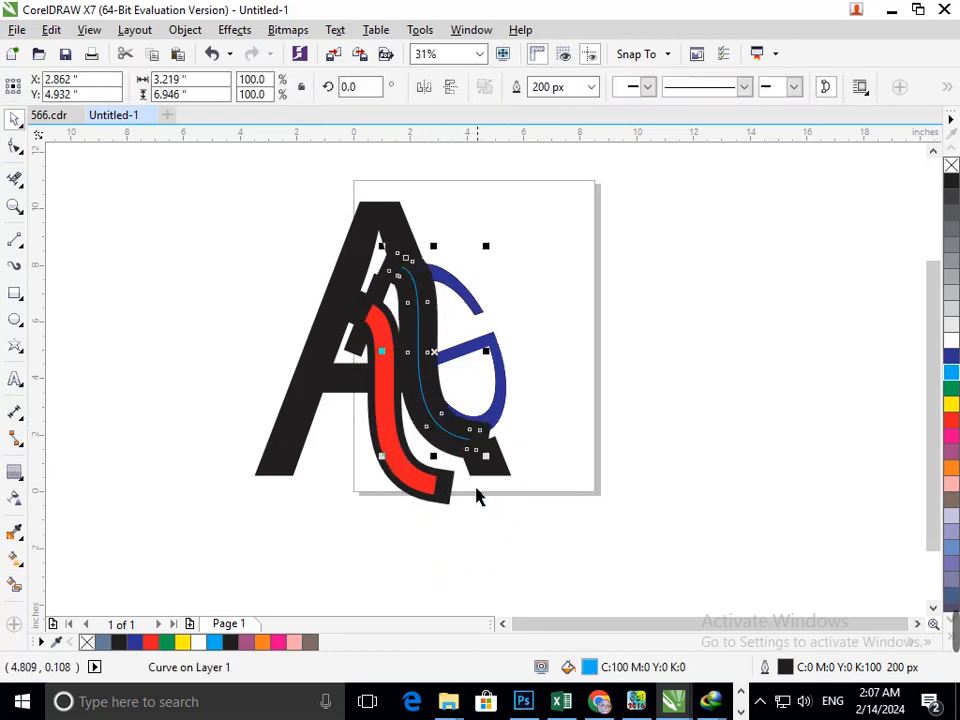
key(ctrl+z)
key(ctrl+shift+z)
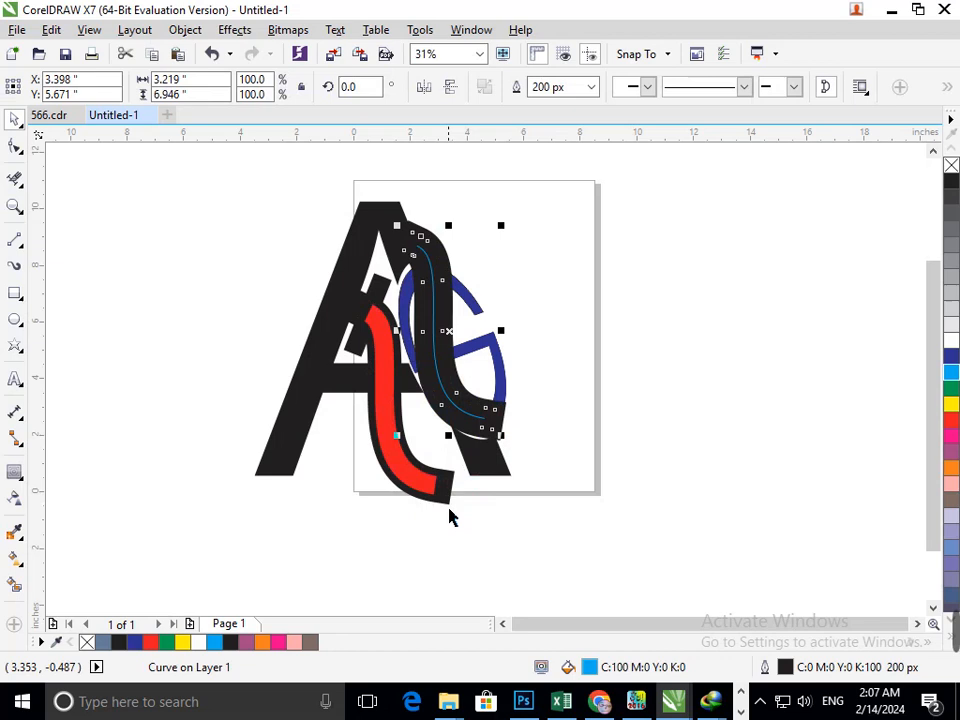
- Move the innermost contour shapes off the red curved stroke and delete them
drag(447, 509, 444, 549)
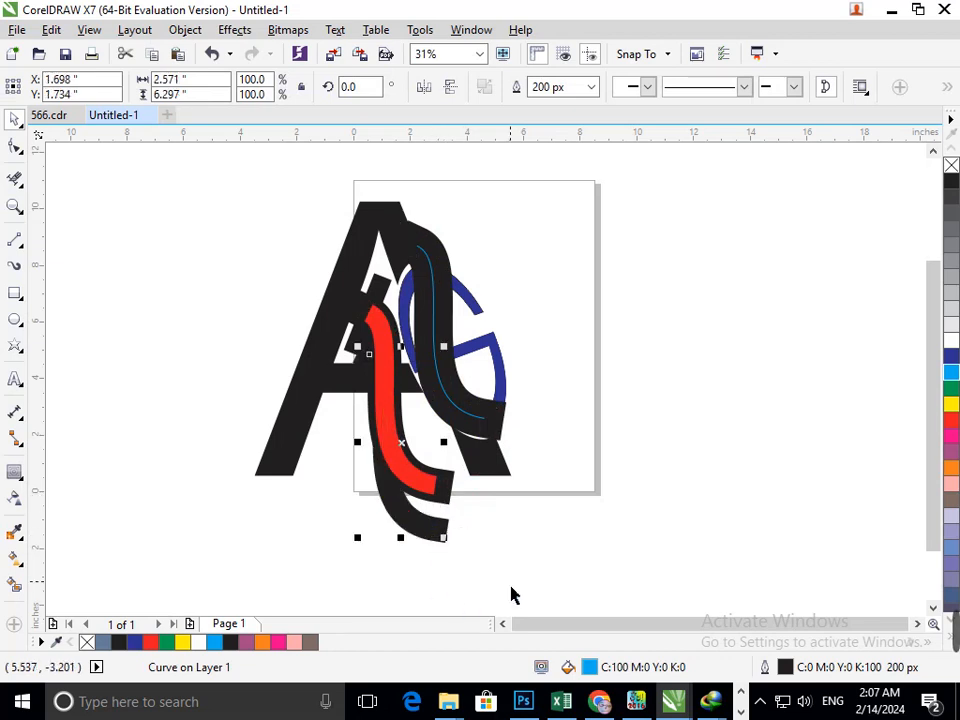
key(Delete)
key(ctrl+z)
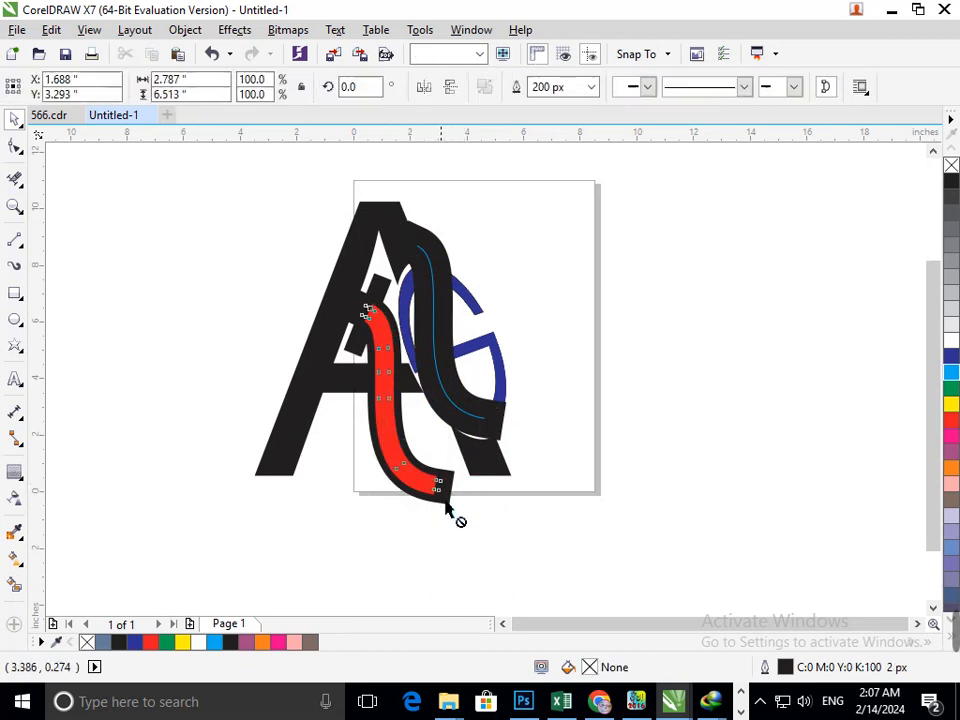
key(Delete)
- Try moving the remaining cyan contour shape with its thick black outline off the red stroke, and undo the moves
drag(442, 497, 438, 534)
key(ctrl+z)
shift+click(281, 466)
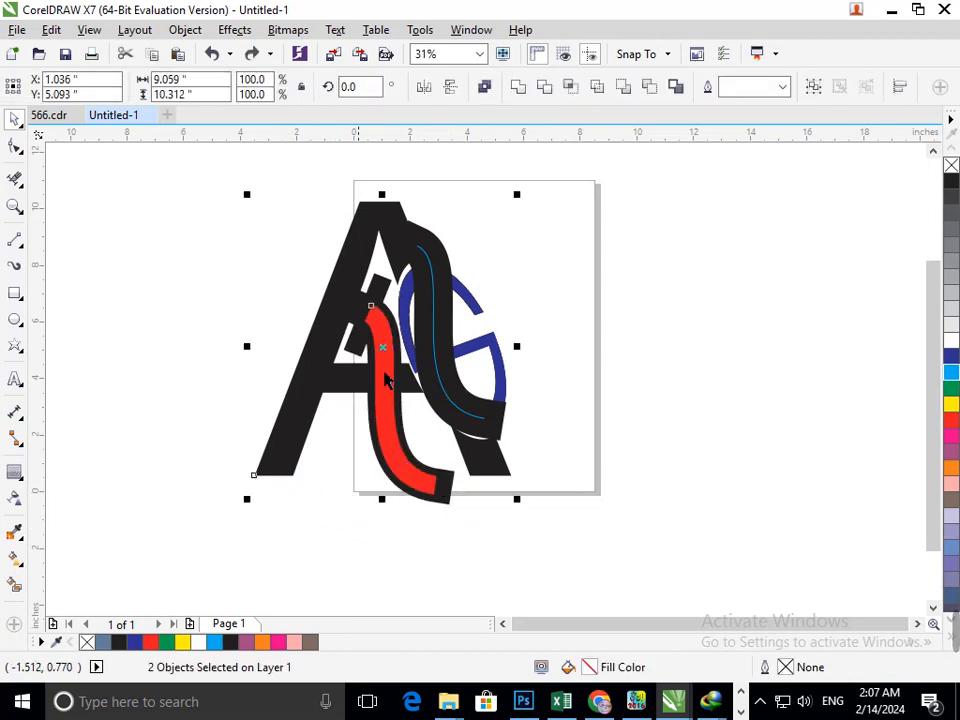
click(443, 540)
drag(442, 497, 290, 555)
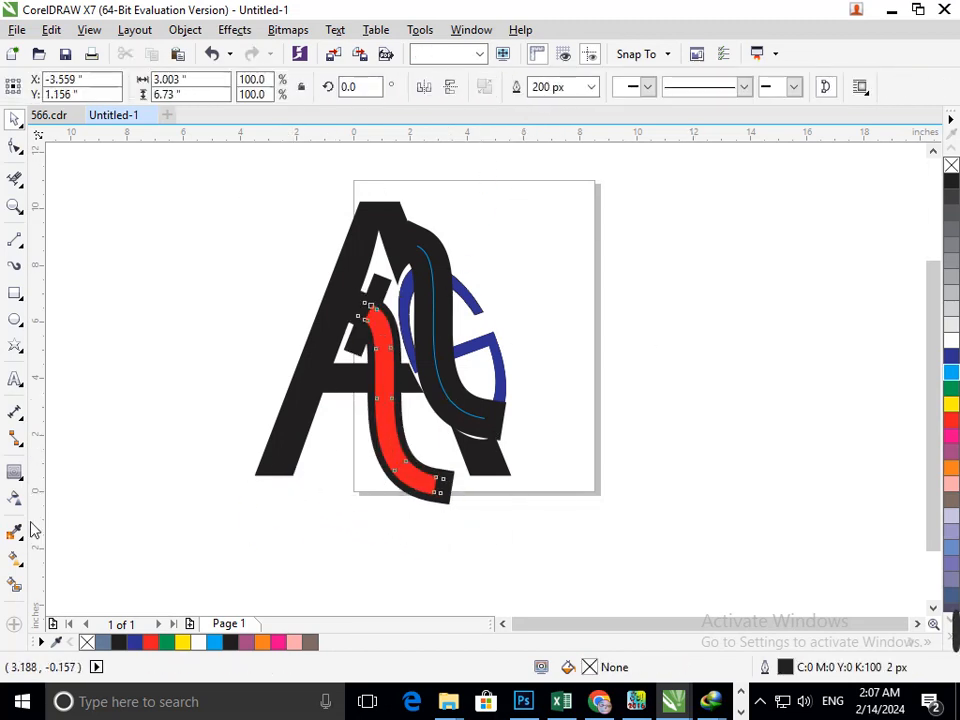
key(ctrl+z)
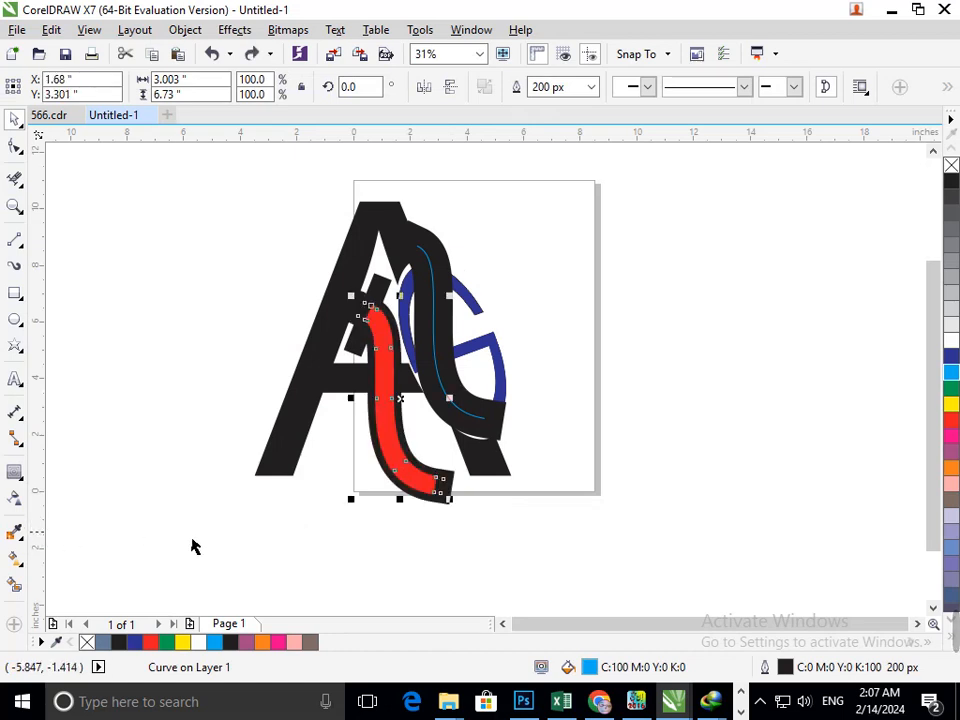
- Separate the thick black outline of the cyan contour shape into its own object, undoing its trial move
key(ctrl+z)
click(444, 541)
mouse_move(442, 490)
mouse_down()
mouse_move(443, 531)
mouse_move(422, 559)
mouse_up()
key(ctrl+z)
key(ctrl+z)
click(463, 519)
drag(446, 513, 409, 555)
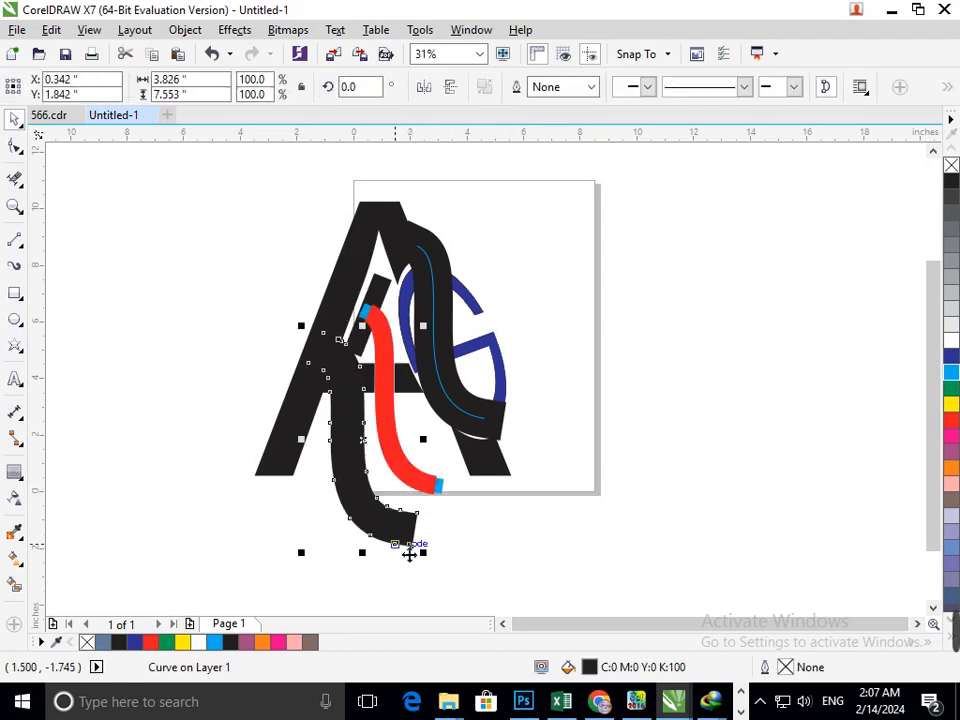
key(ctrl+z)
- Trim the letter A with the wide black contour shape around the red stroke, and delete the cutting shape
shift+click(280, 462)
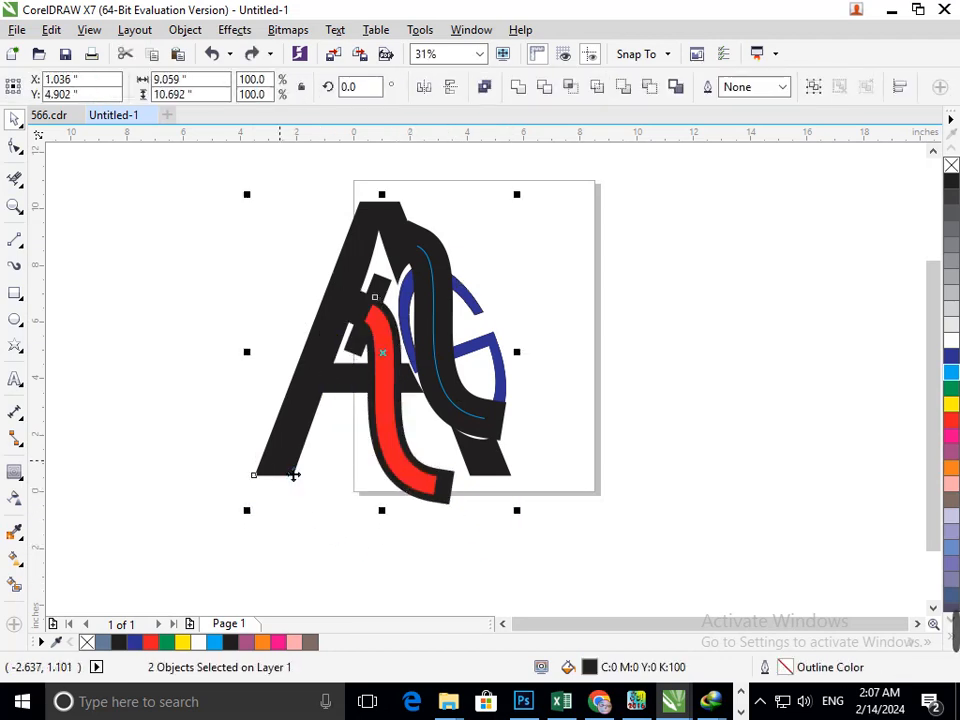
click(543, 88)
click(648, 358)
drag(442, 487, 312, 524)
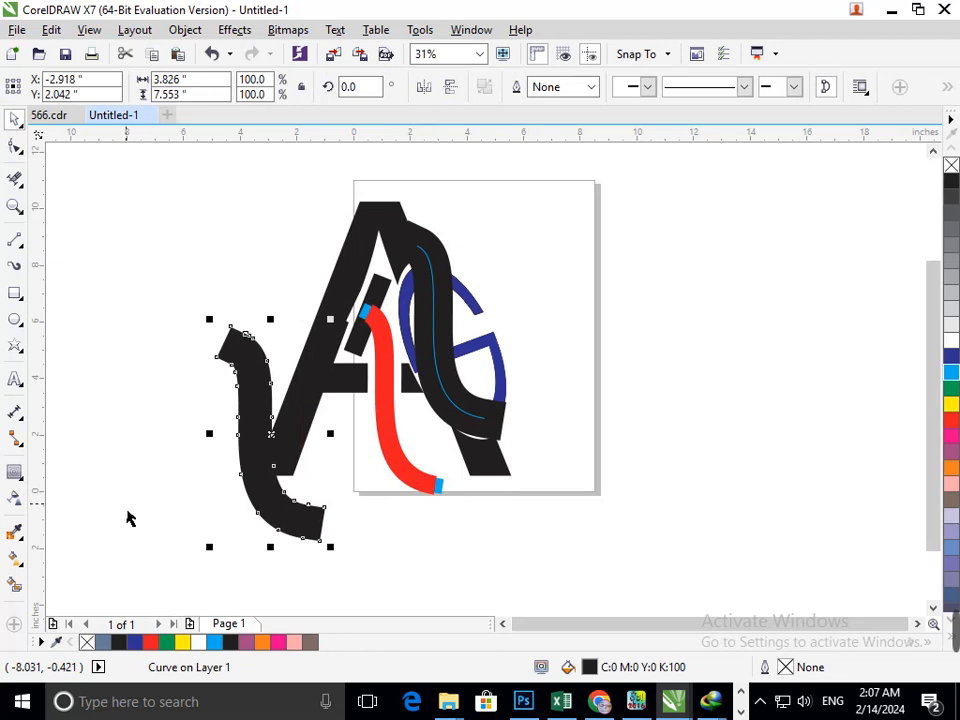
key(Delete)
- Move the leftover black contour shape off the blue ring and delete it
click(390, 298)
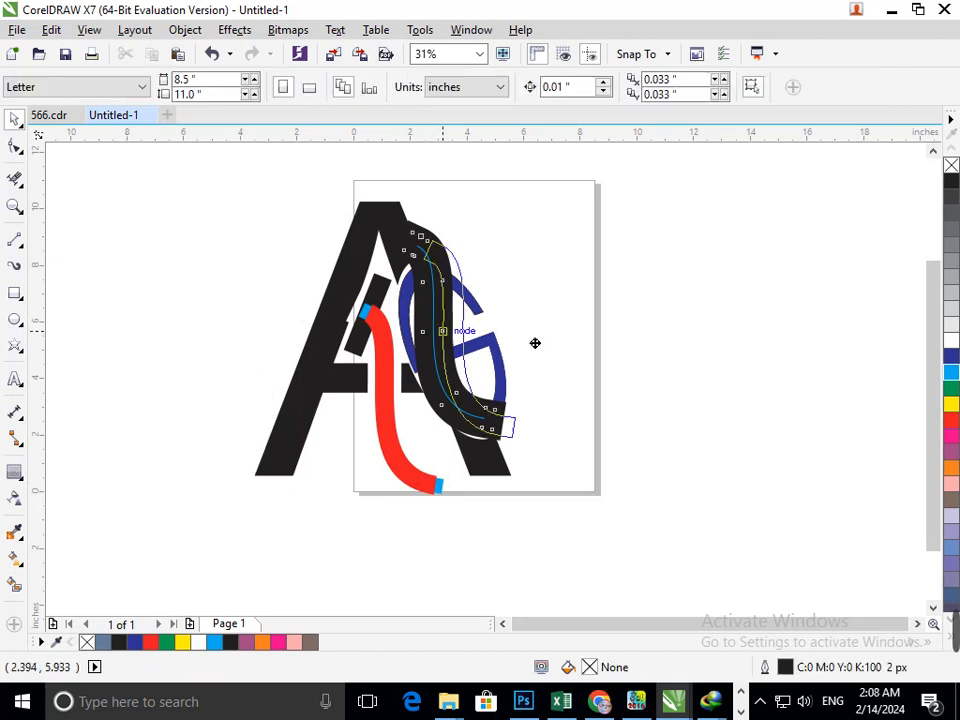
drag(504, 324, 722, 330)
key(Delete)
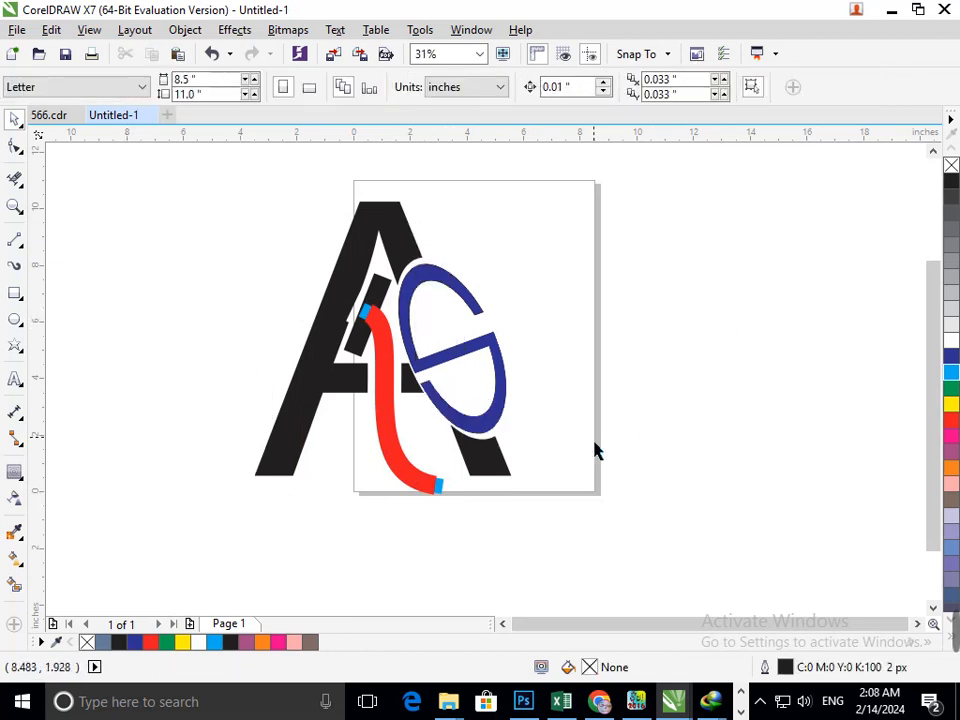
- Try to delete the cut-off crossbar fragment between the red stroke and the ring, and undo the attempt
scroll(398, 403, up, 4)
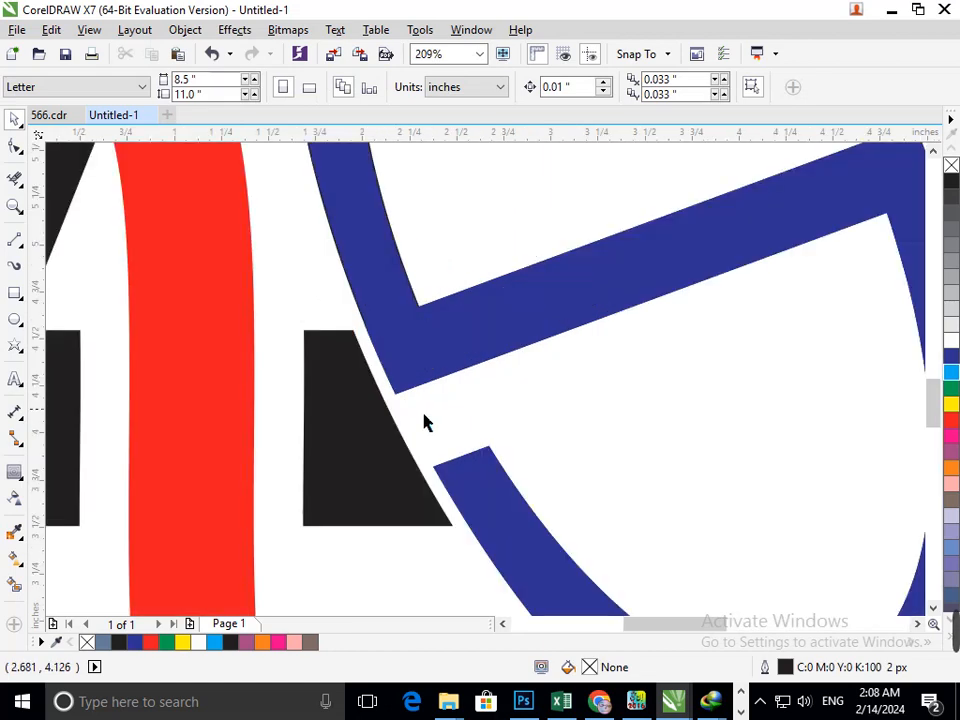
click(236, 437)
key(Delete)
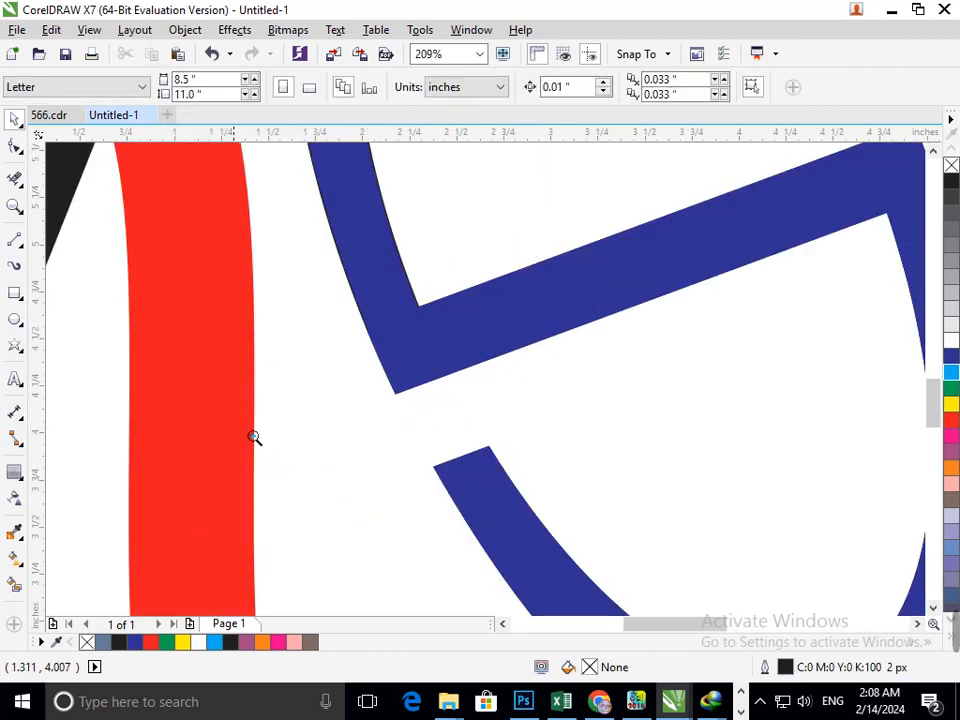
scroll(406, 478, down, 4)
key(ctrl+z)
key(ctrl+z)
key(ctrl+z)
key(ctrl+z)
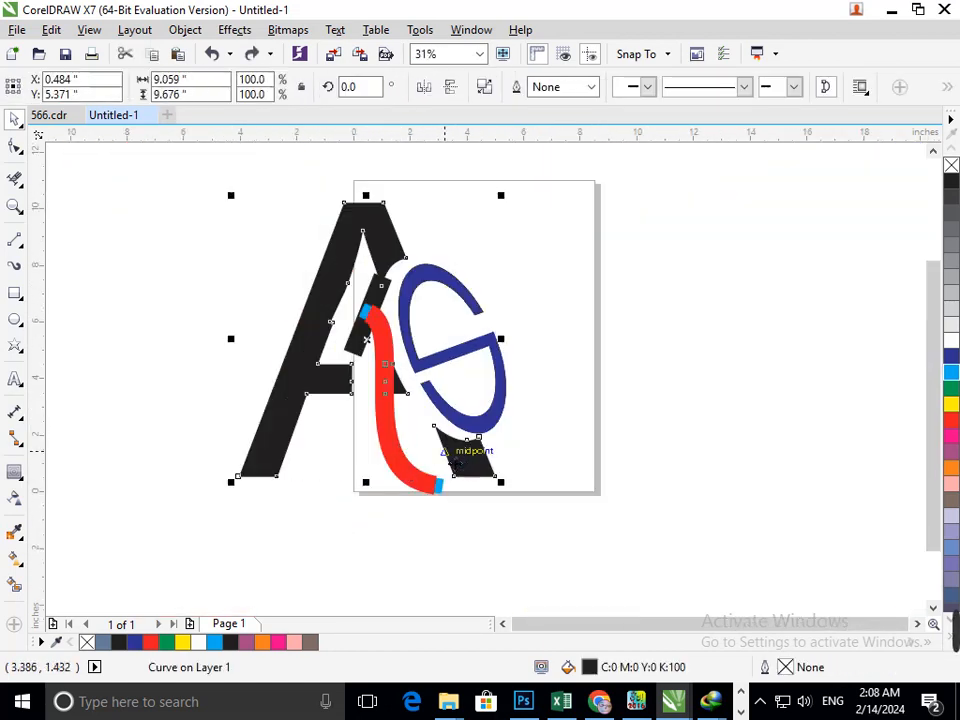
- Break the letter A apart and delete the crossbar fragment beside the ring and the fragment behind the red stroke's lower end
click(185, 29)
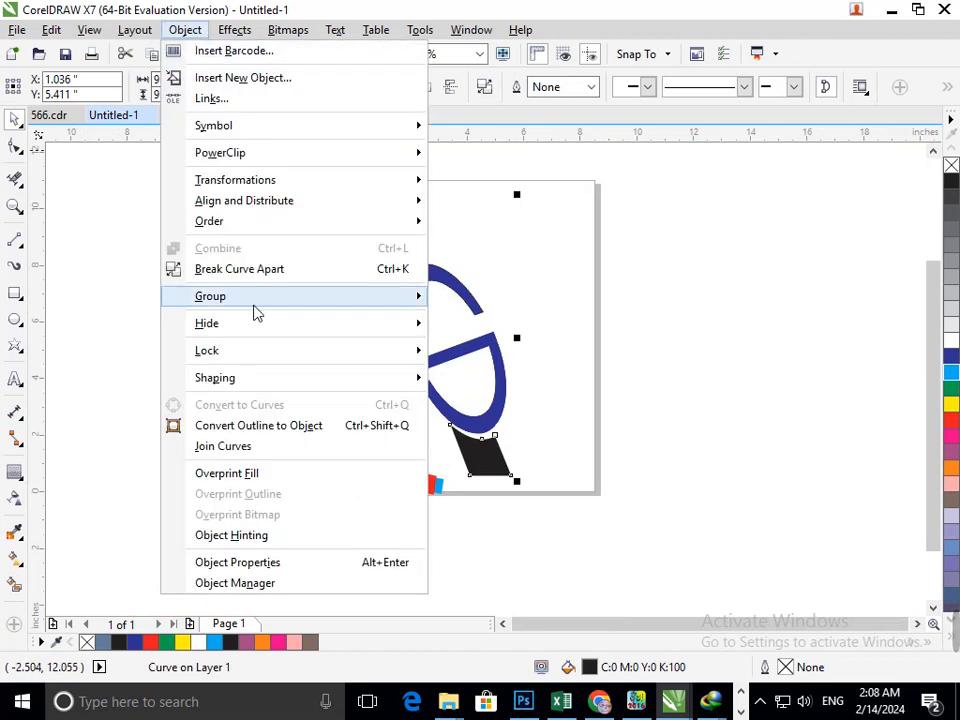
click(244, 270)
click(407, 377)
key(Delete)
click(425, 476)
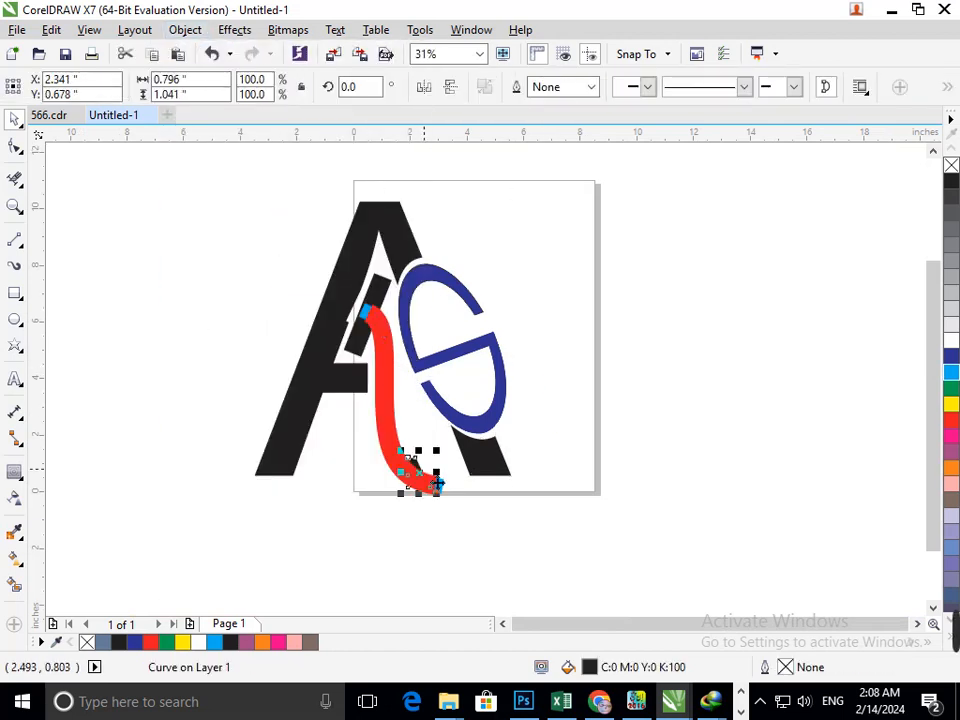
key(Delete)
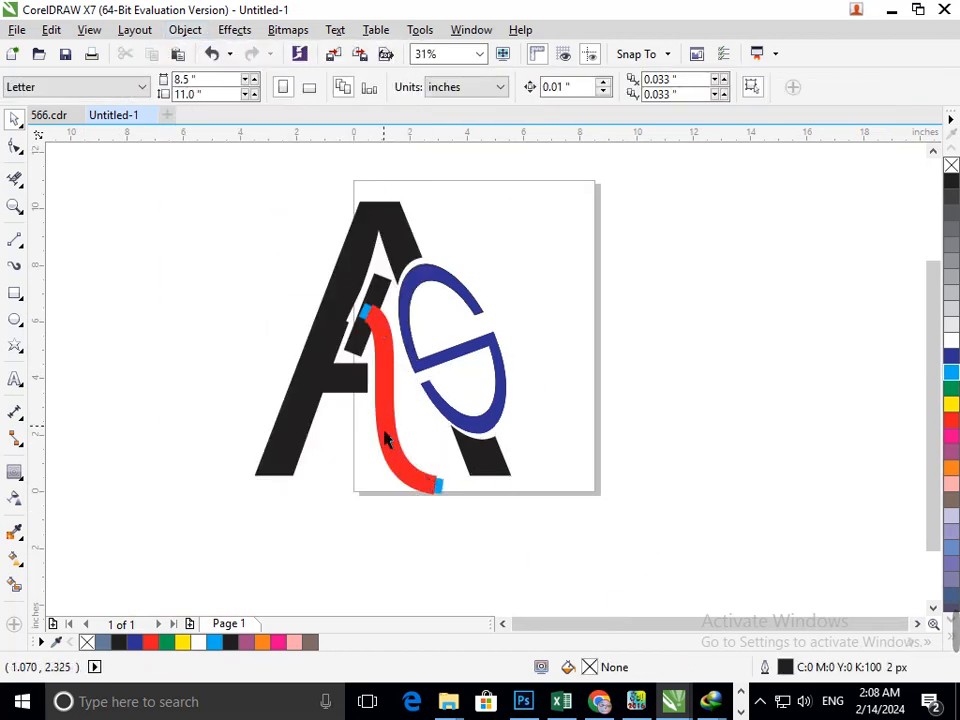
- Delete the red curved shape lying on top of the cyan curved stroke
drag(449, 385, 445, 381)
drag(429, 455, 366, 492)
key(Delete)
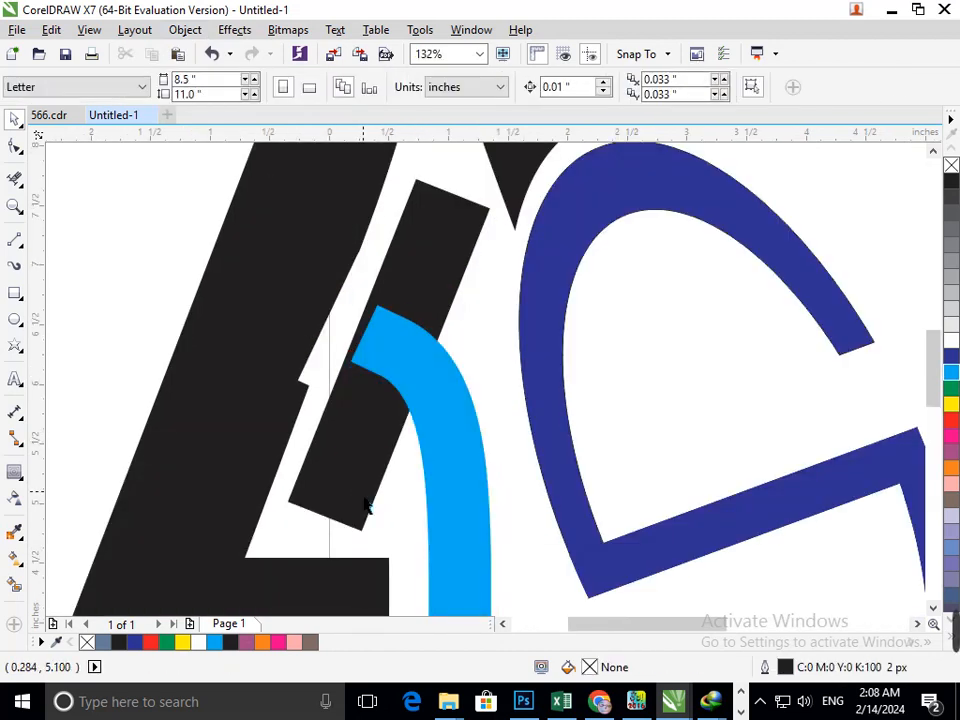
right_click(469, 411)
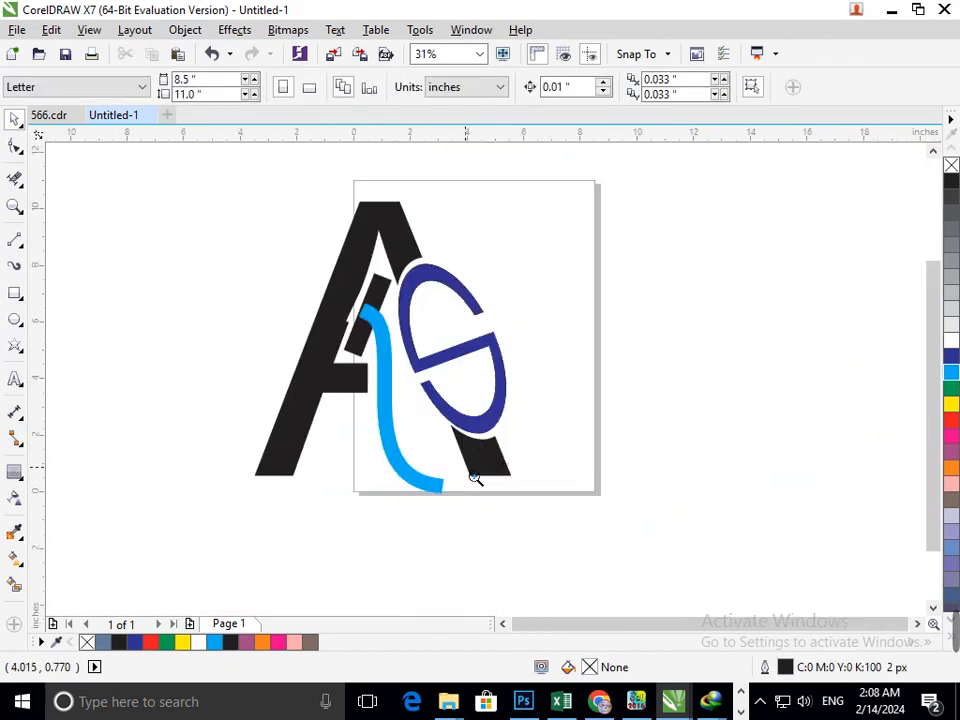
- Delete the surplus nodes on the inner edge of the letter A's left leg to straighten the notch
drag(326, 289, 389, 346)
click(15, 147)
click(370, 376)
drag(399, 404, 420, 411)
key(F3)
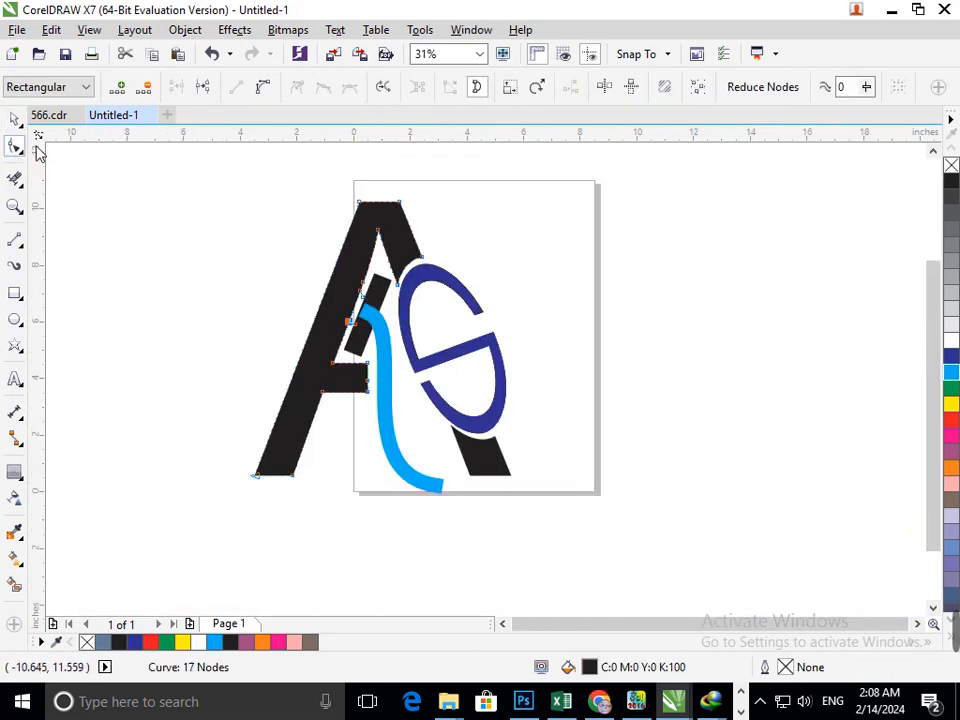
click(15, 119)
click(152, 248)
key(F2)
drag(309, 248, 428, 345)
click(13, 147)
click(430, 375)
key(Delete)
drag(364, 491, 417, 530)
key(Delete)
- Examine the letter A's inner edge and the area around the slanted stroke close up
key(F2)
drag(386, 373, 471, 440)
key(F3)
key(F2)
drag(326, 274, 456, 364)
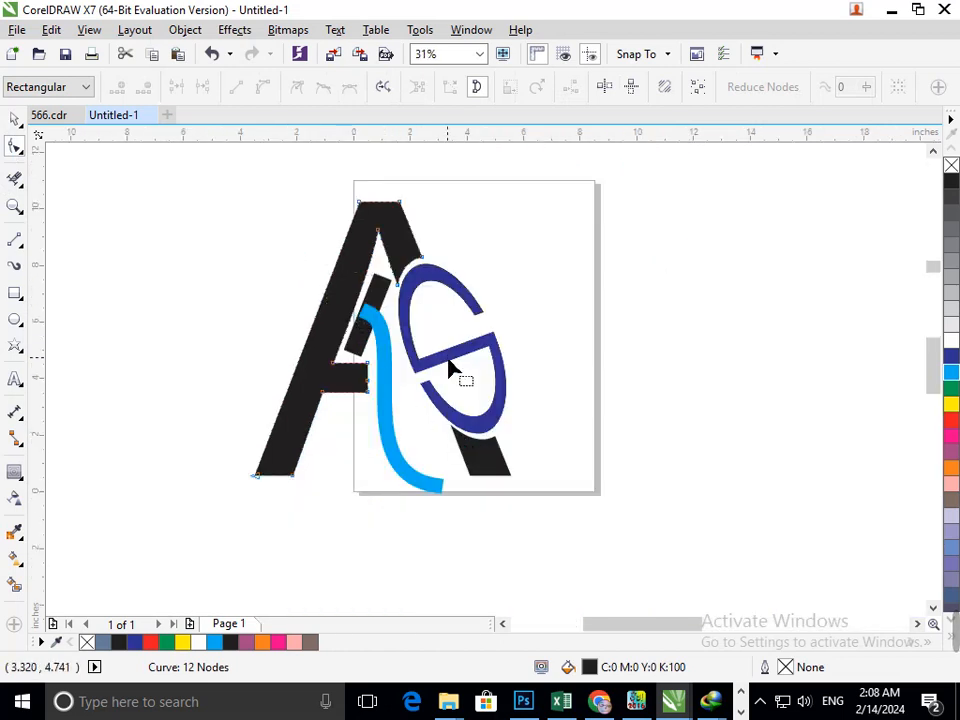
drag(306, 321, 287, 320)
key(F3)
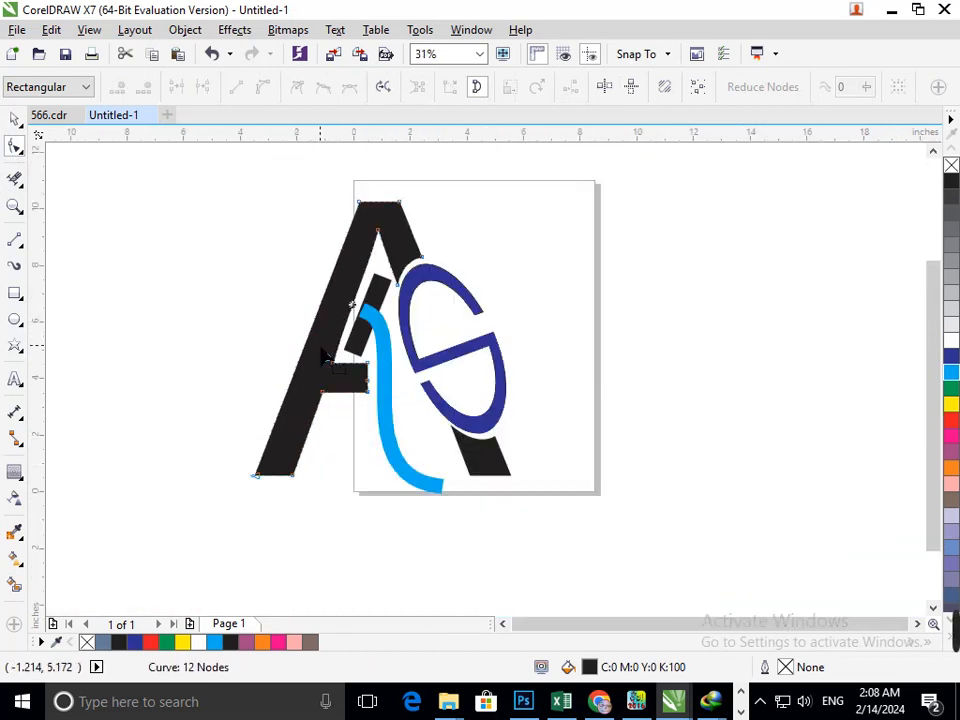
key(space)
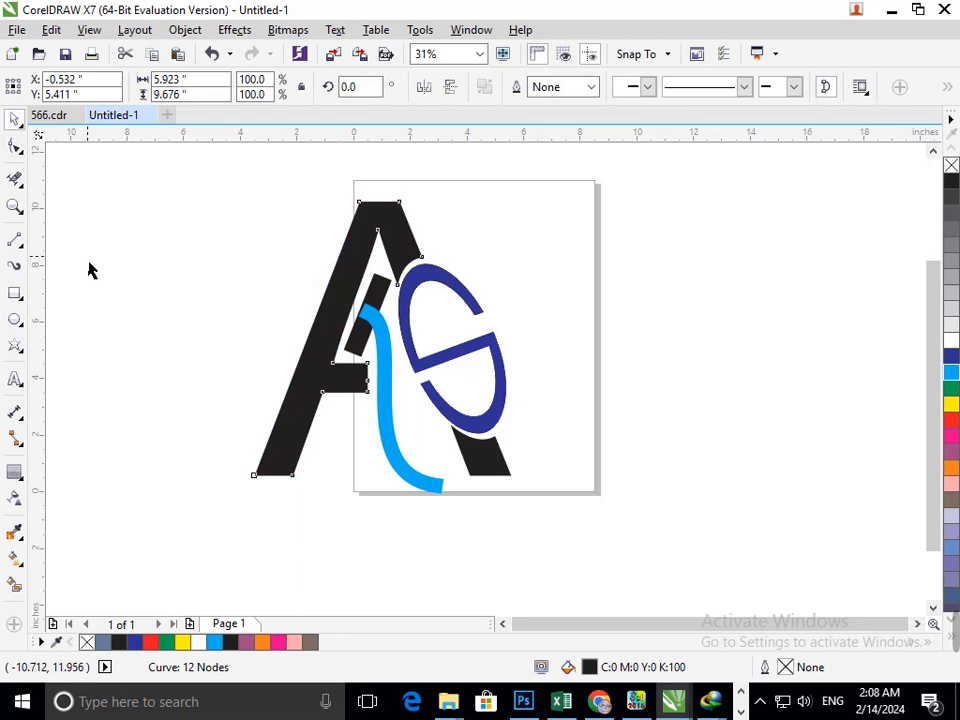
key(Escape)
- Try yellow as the fill and outline colour of the short slanted stroke
click(366, 366)
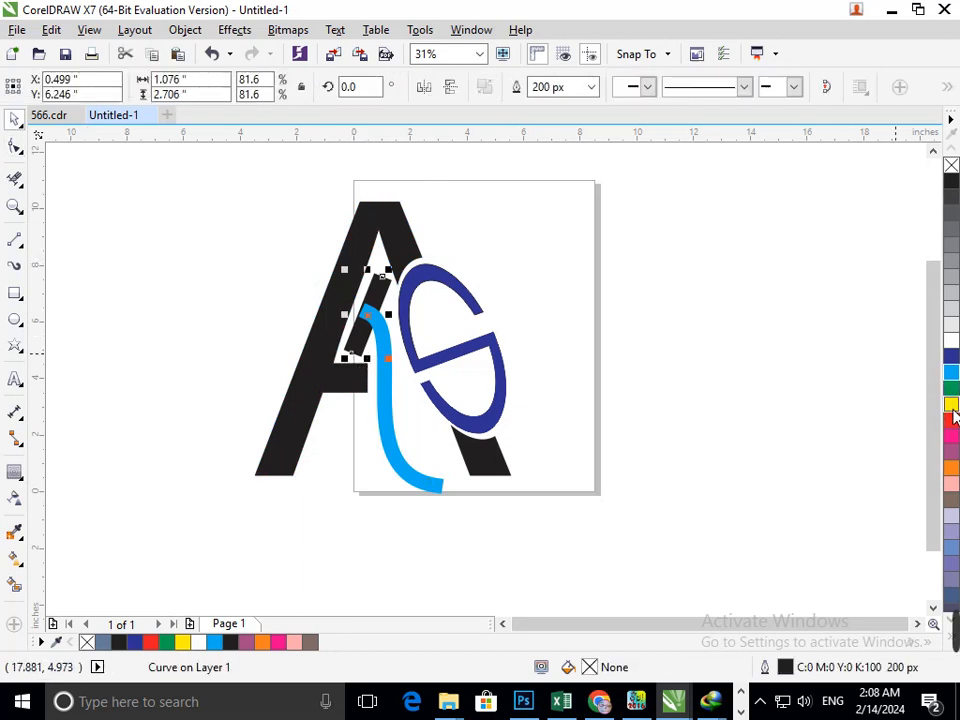
click(951, 405)
right_click(951, 405)
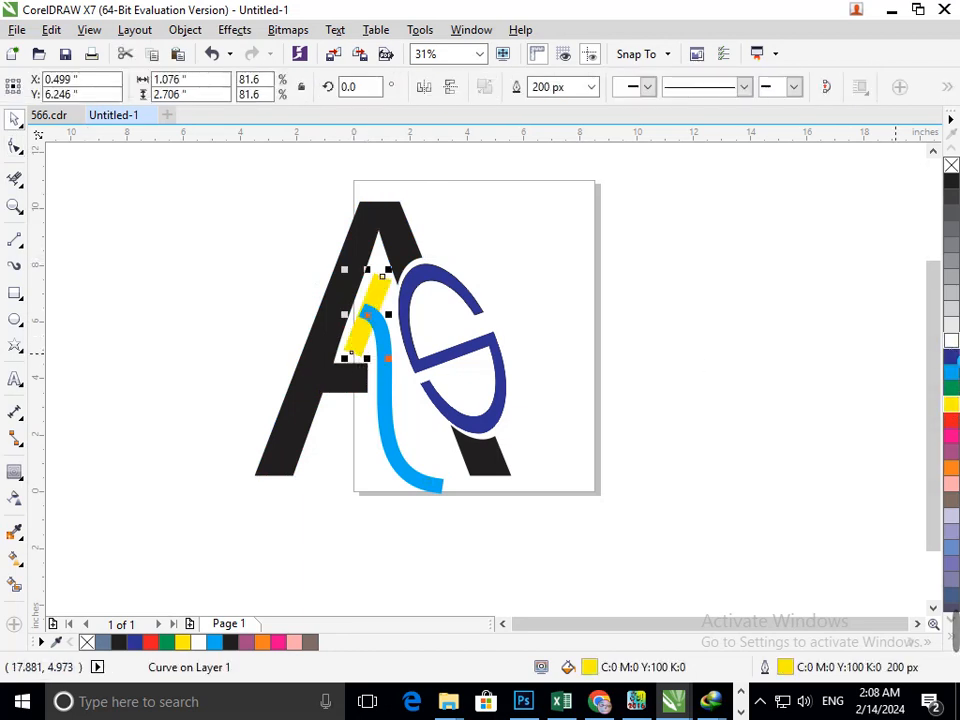
- Give the short slanted stroke a dark blue fill and outline, and fill the curved stroke with dark blue
click(951, 346)
right_click(951, 346)
click(952, 357)
right_click(952, 357)
click(756, 415)
click(418, 478)
click(951, 357)
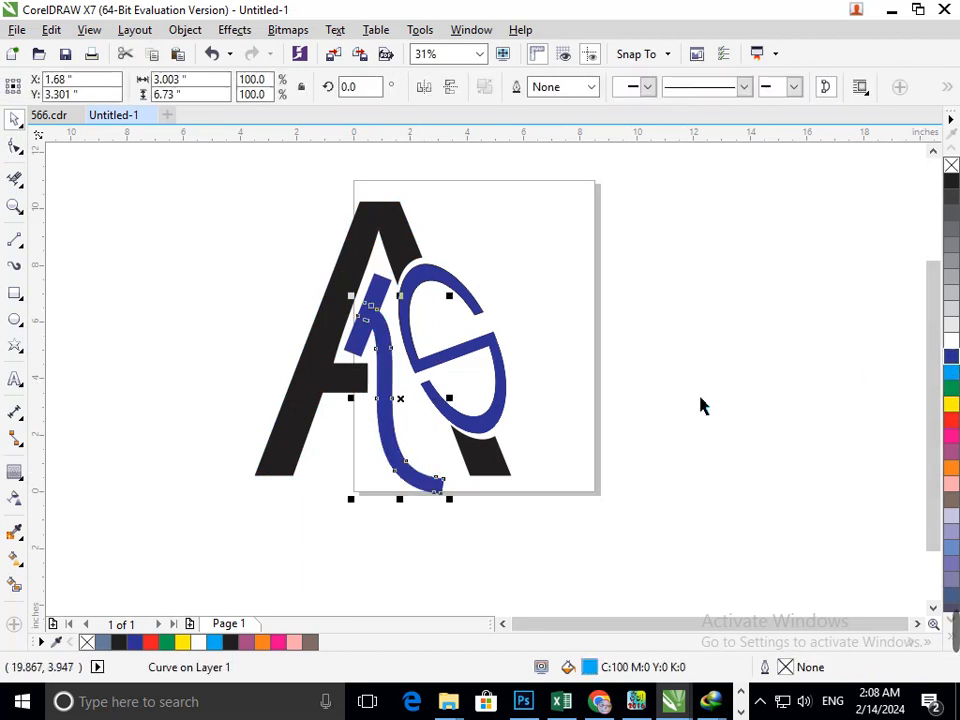
click(591, 484)
- Fill the separate right foot of the letter A with purple
scroll(474, 446, down, 2)
drag(474, 482, 456, 480)
click(279, 375)
scroll(279, 375, up, 2)
click(570, 548)
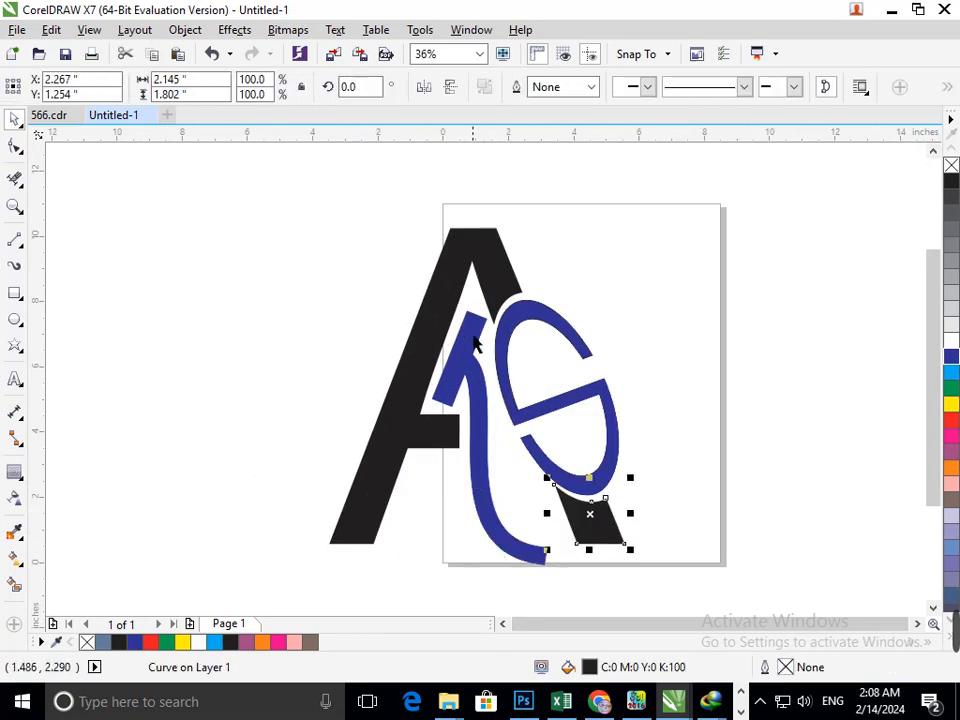
click(953, 453)
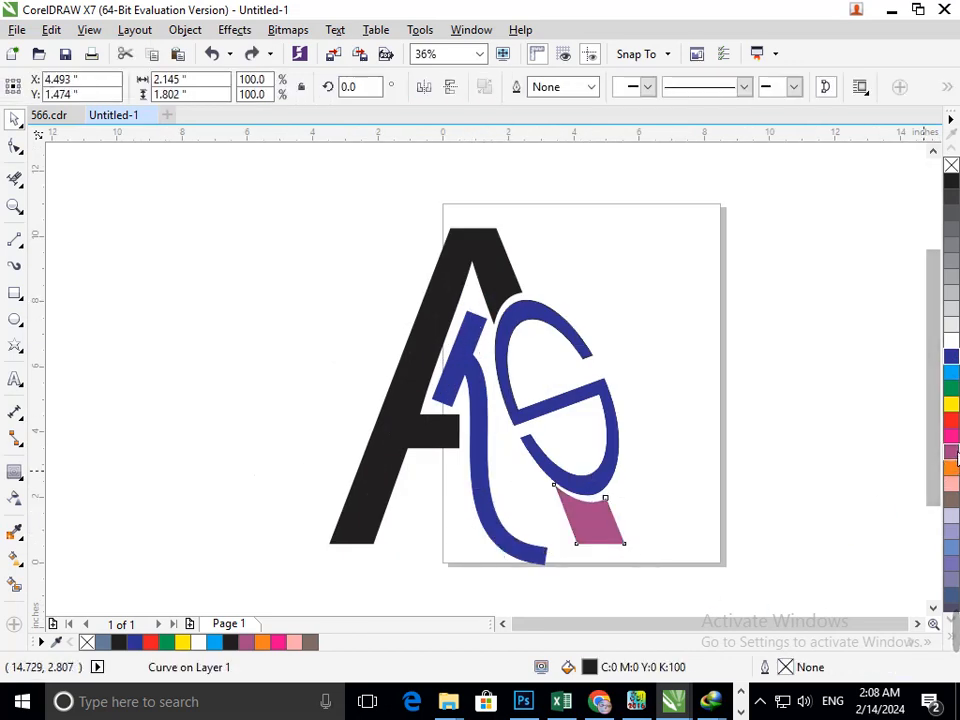
- Fill the main part of the letter A with red
click(497, 272)
click(951, 421)
click(795, 486)
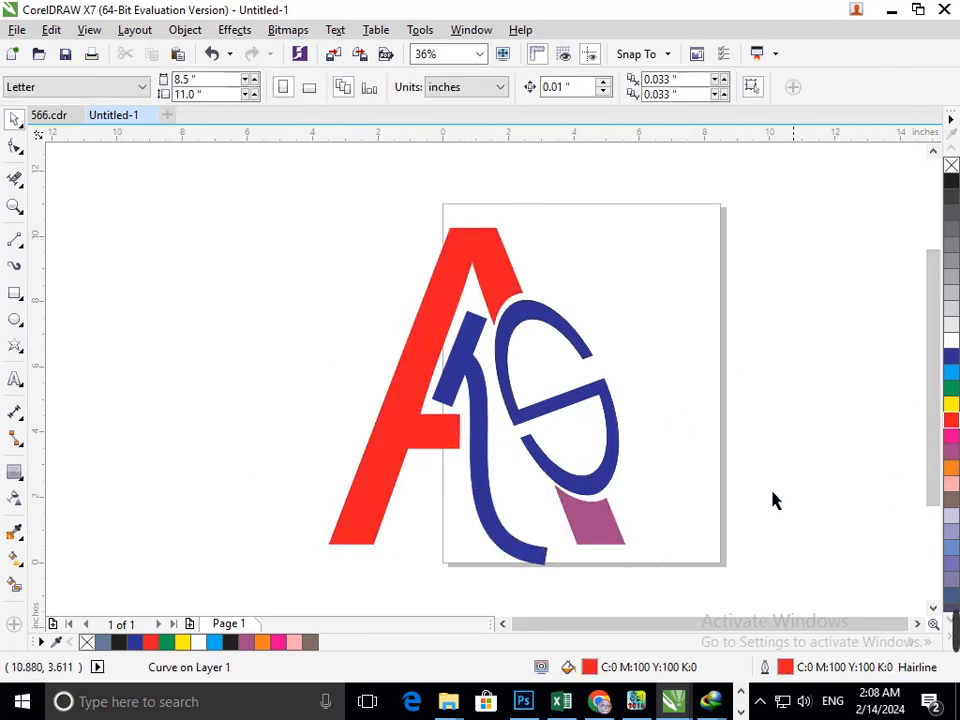
- Select all pieces of the logo and move them off the page, far up and to the left
scroll(273, 384, down, 2)
drag(241, 271, 250, 380)
scroll(470, 480, down, 1)
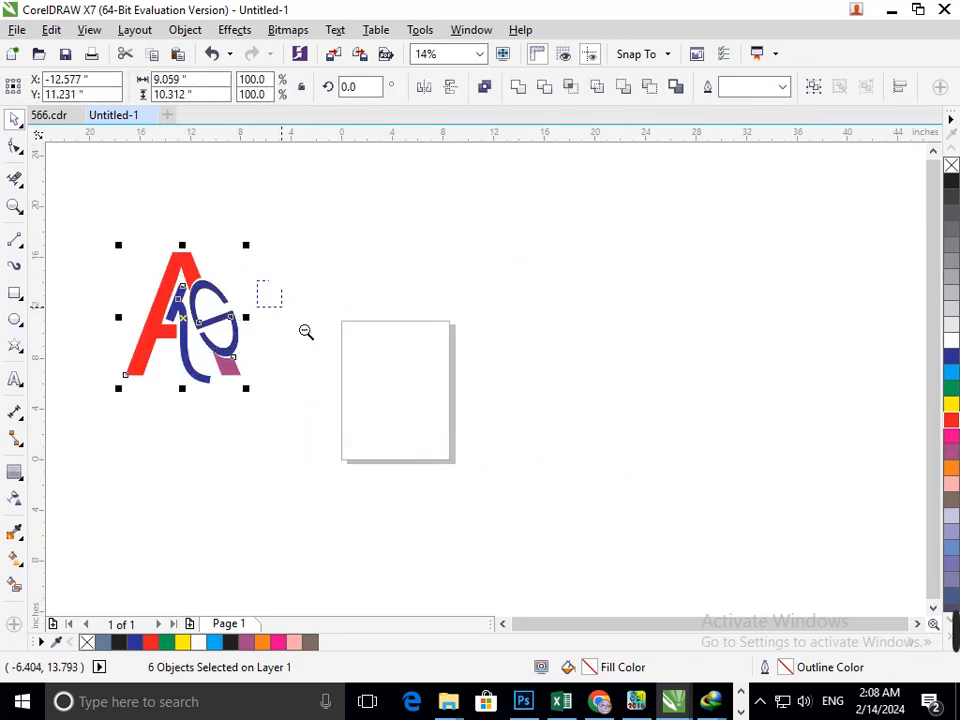
right_click(303, 329)
click(226, 451)
drag(408, 330, 509, 432)
drag(453, 369, 196, 260)
click(221, 366)
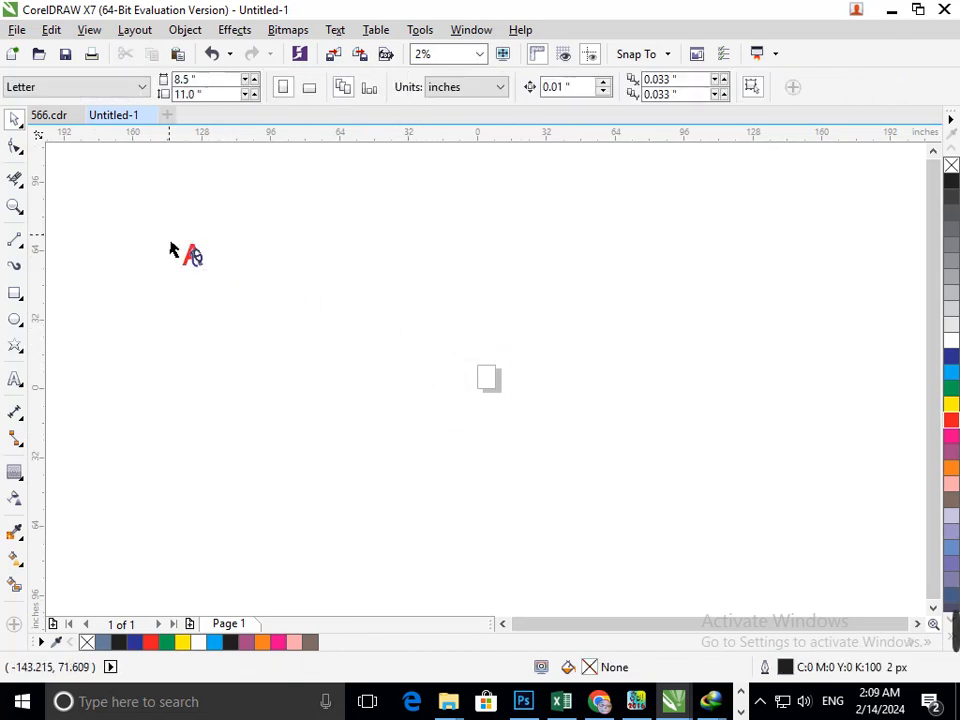
- Enlarge the whole logo to about 14.8 by 16.8 inches, and scale it back down to a smaller size
scroll(170, 250, up, 5)
drag(547, 497, 596, 563)
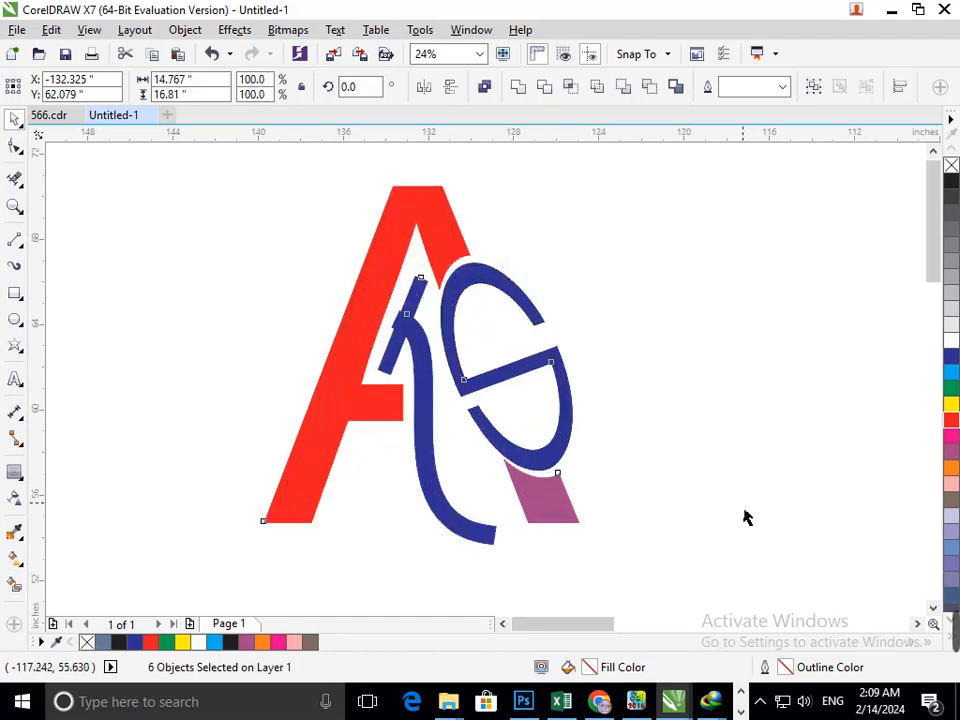
click(281, 272)
drag(661, 547, 662, 555)
drag(585, 540, 557, 515)
click(694, 503)
- Group the curved stroke with the short slanted stroke, undoing the trial move of the curve
drag(485, 500, 461, 566)
key(ctrl+z)
shift+click(453, 403)
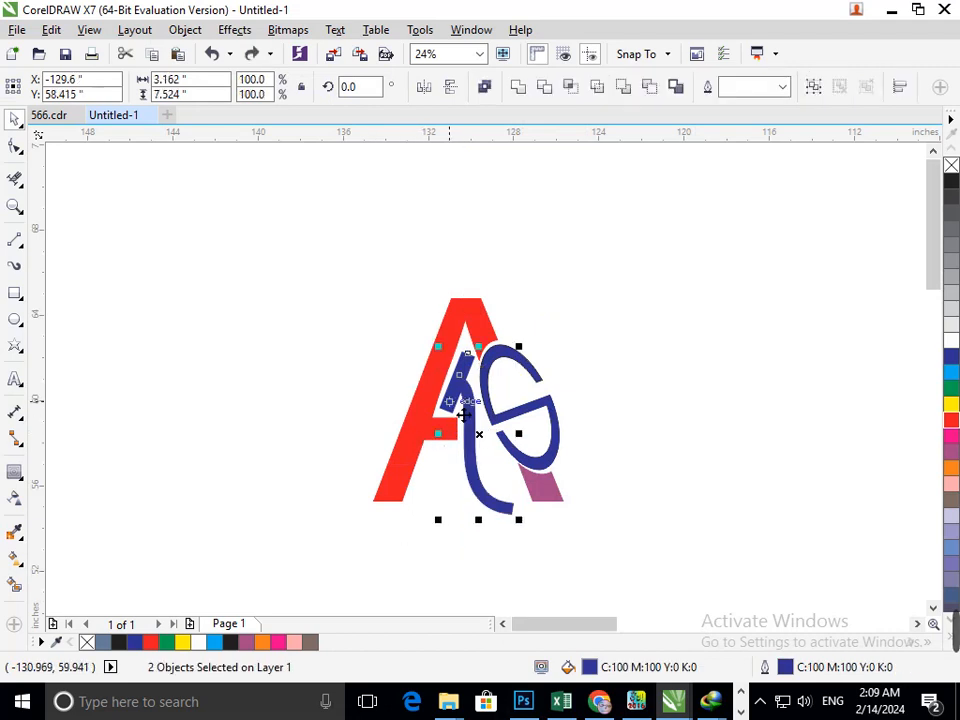
key(ctrl+g)
click(598, 393)
- Give the grouped slanted and curved strokes a purple fill and outline
click(459, 497)
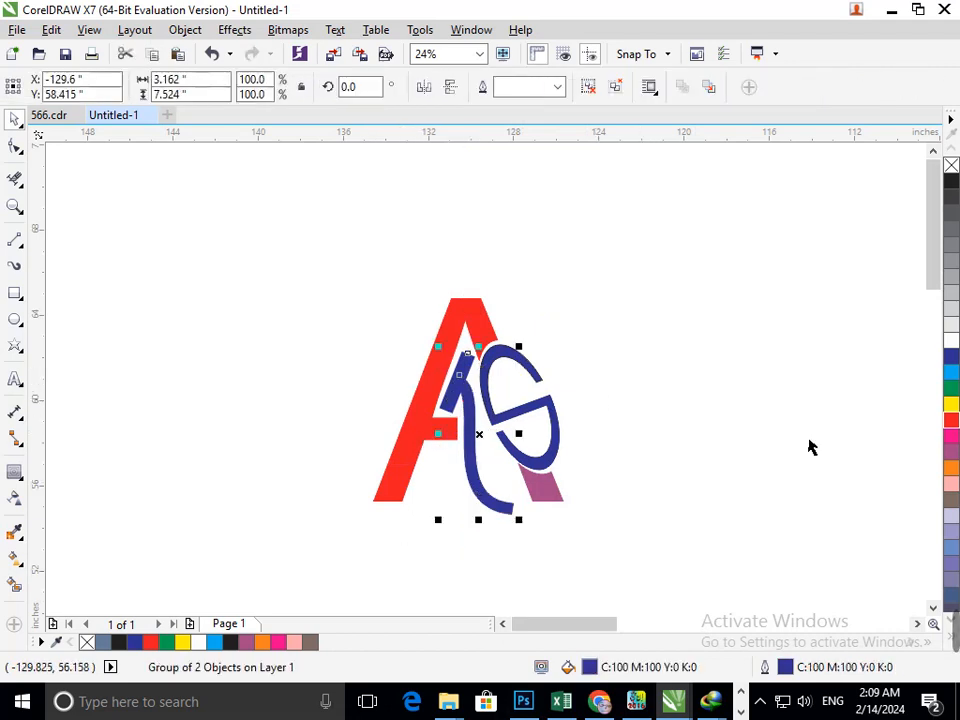
click(951, 454)
right_click(951, 454)
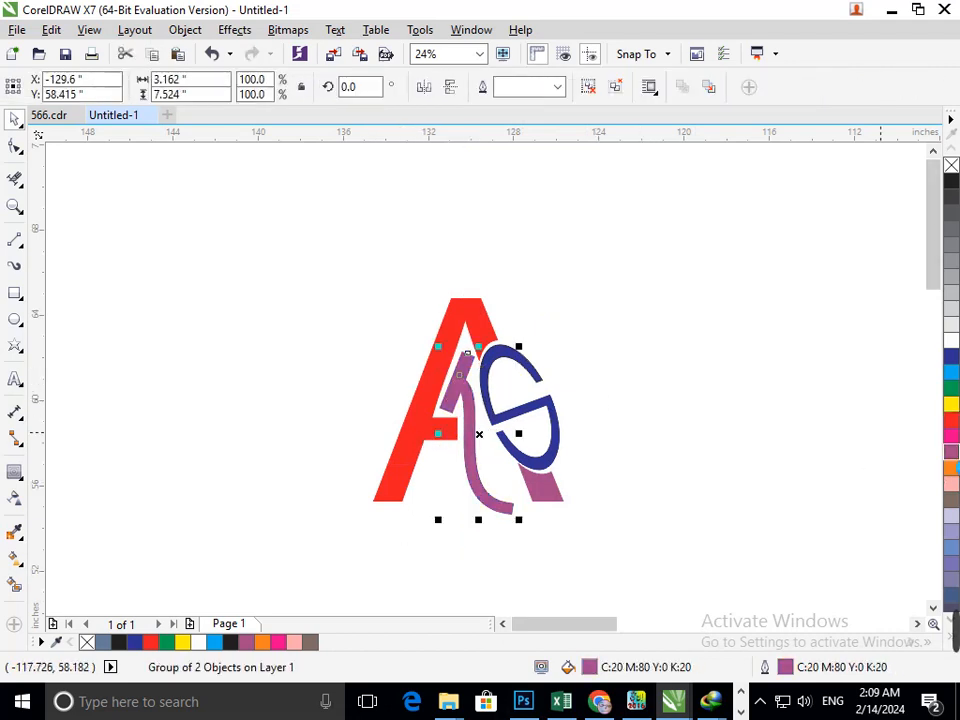
- Select both halves of the S-like ring and fill them green
click(654, 499)
drag(553, 454, 620, 452)
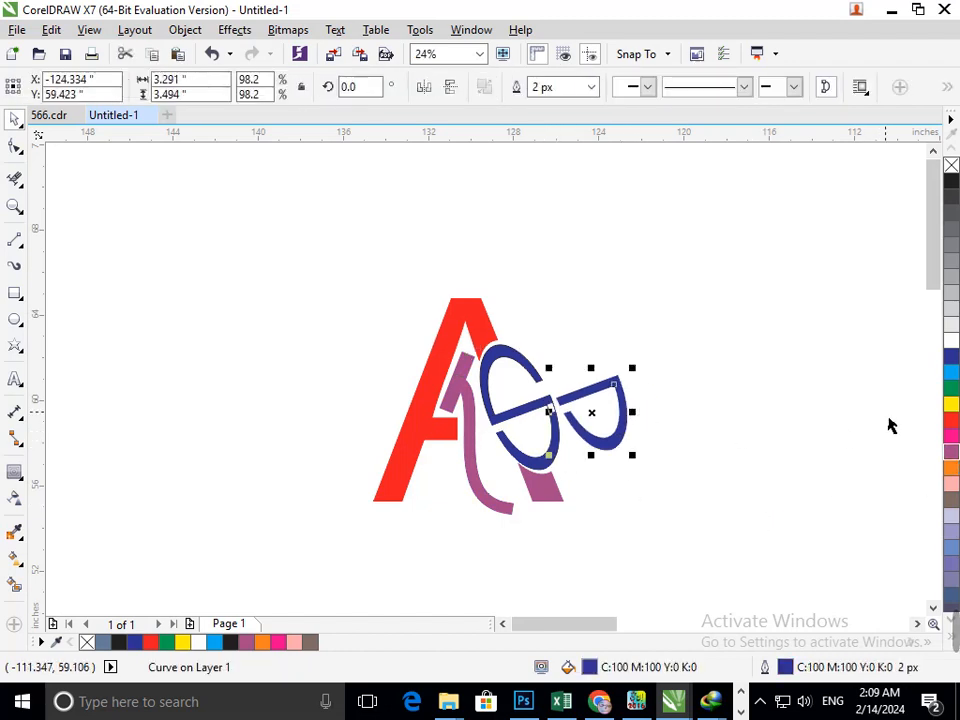
key(ctrl+z)
shift+click(506, 358)
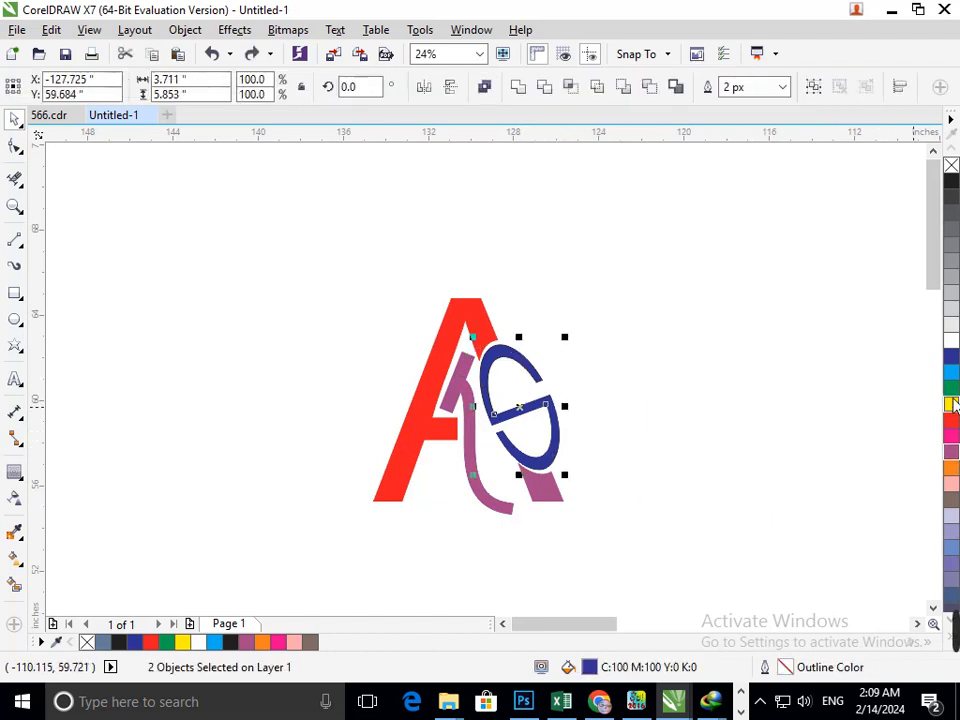
click(951, 389)
click(551, 516)
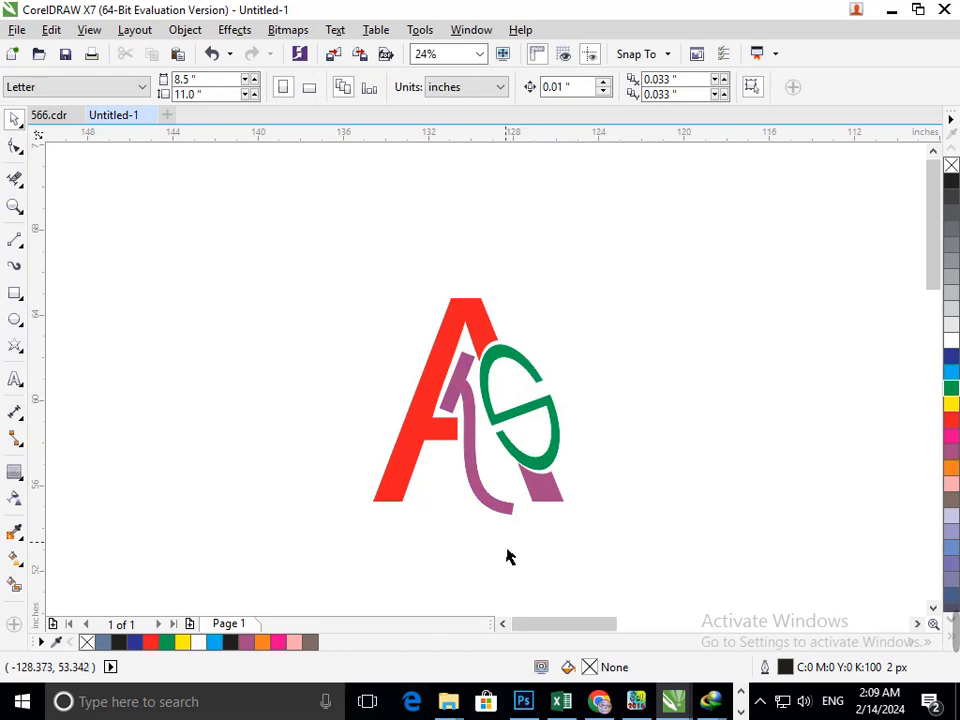
- Select both pieces of the letter A and try orange and black for their fill and outline
click(540, 495)
shift+click(404, 497)
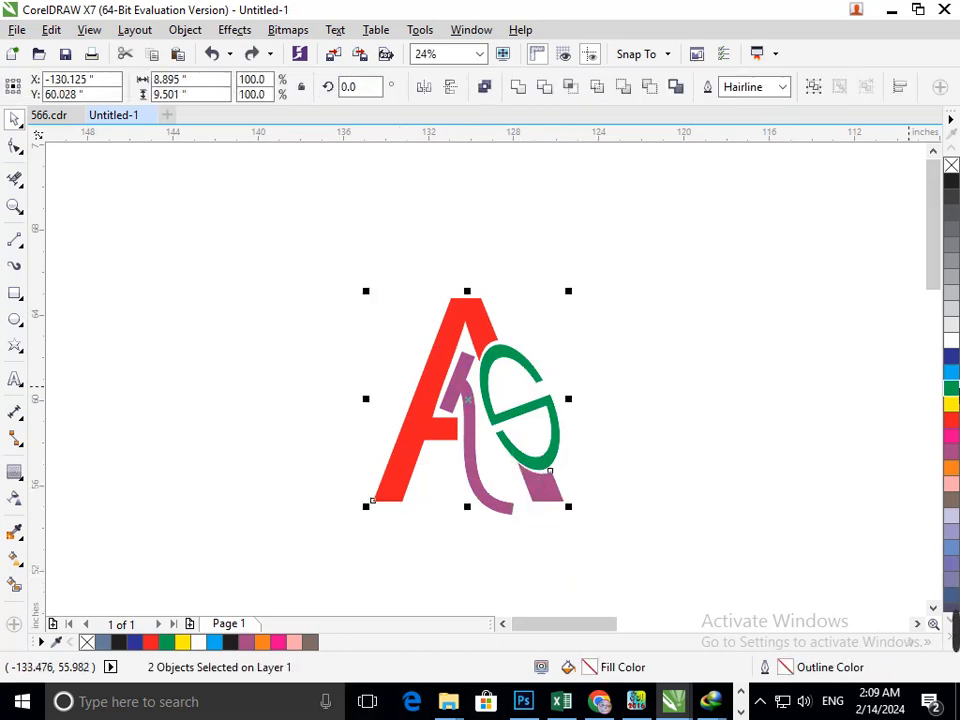
click(951, 470)
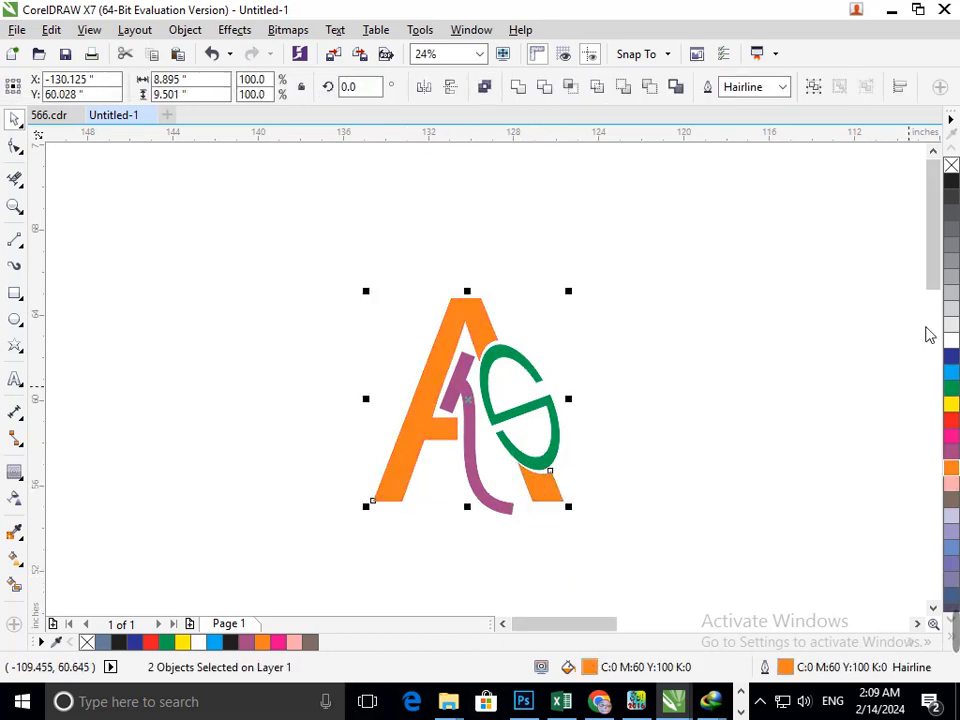
click(951, 182)
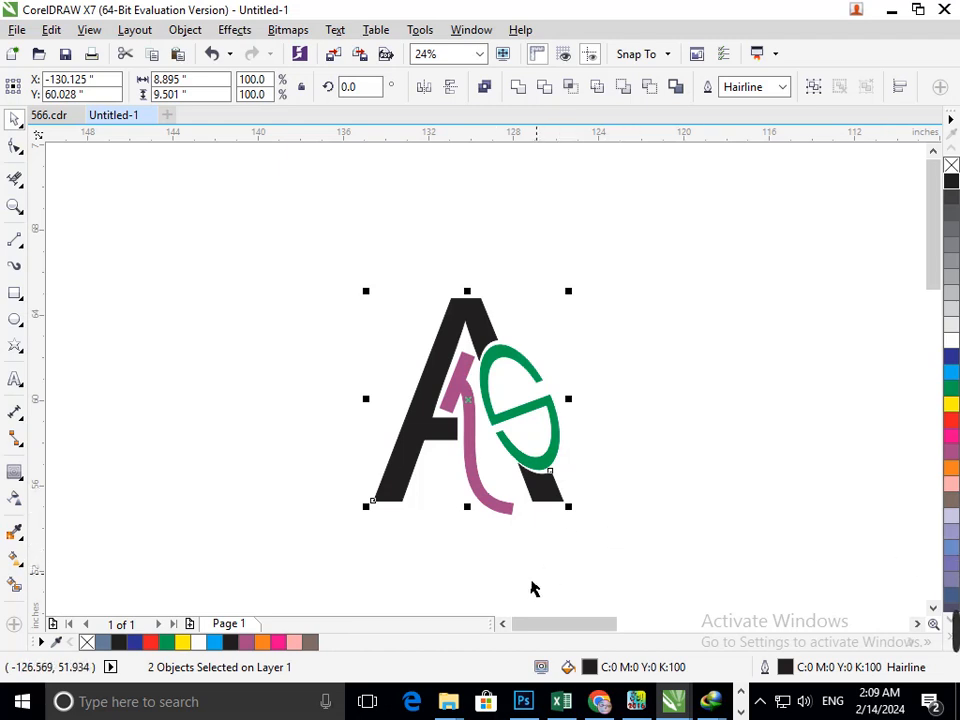
- Group the two pieces of the letter A, undoing the trial moves
click(546, 510)
drag(534, 490, 509, 556)
key(ctrl+z)
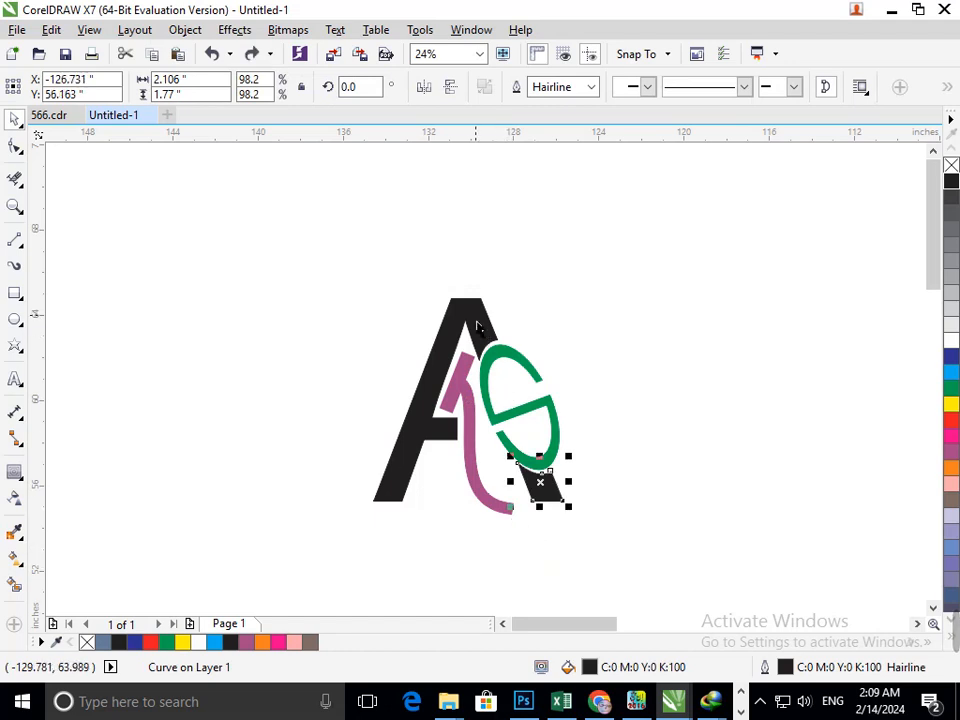
shift+click(478, 326)
key(ctrl+g)
click(660, 387)
drag(548, 494, 442, 536)
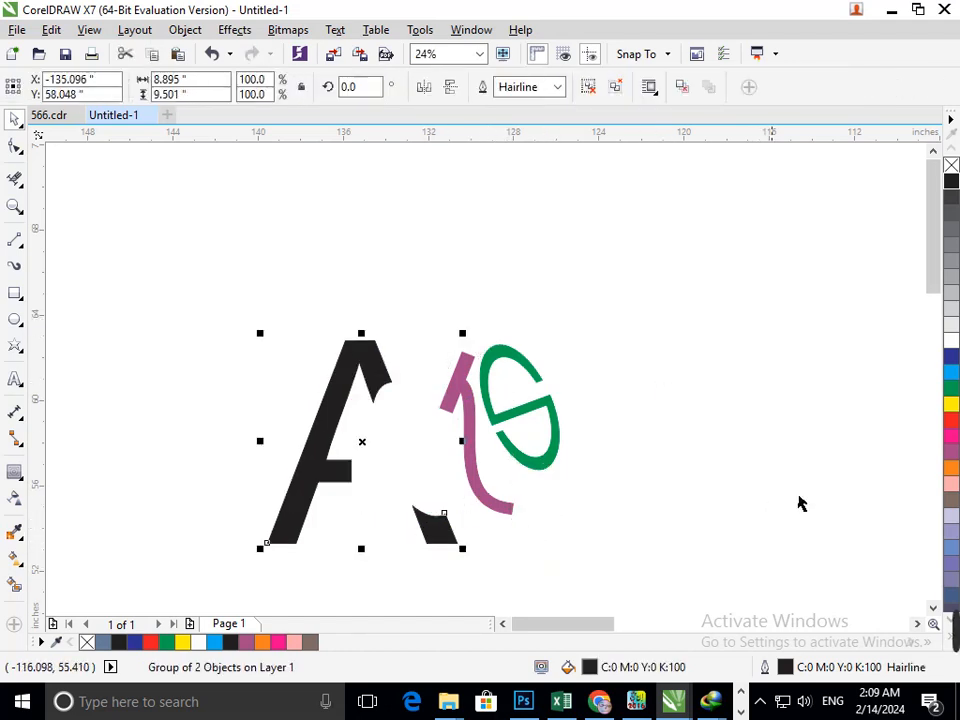
key(ctrl+z)
- Try blue, red, green, cyan, white and black fills on the grouped letter A
click(950, 360)
click(950, 420)
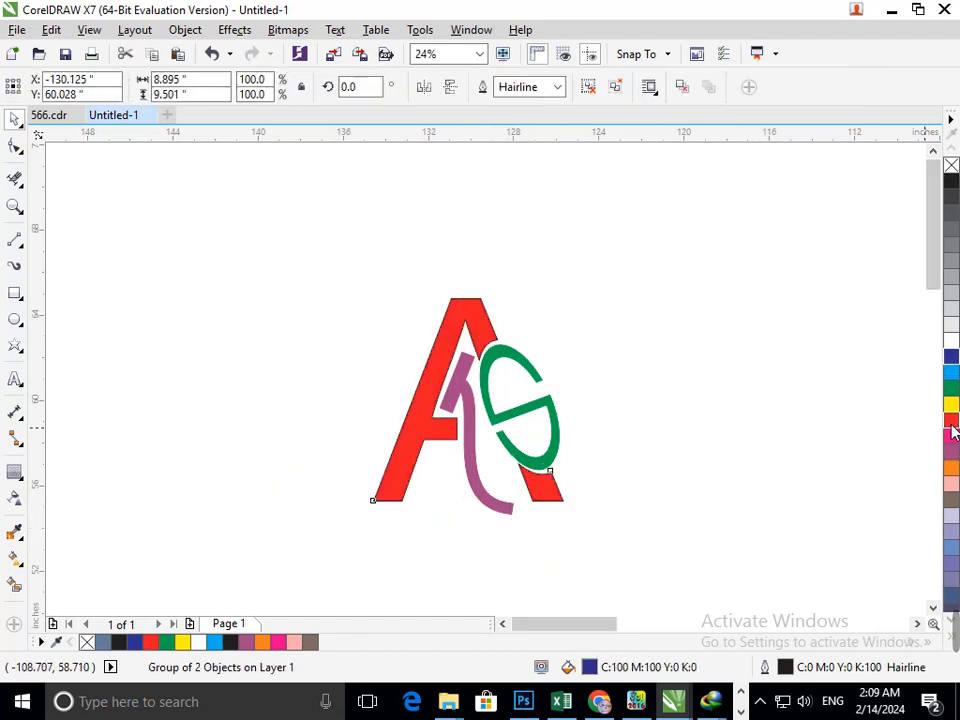
click(950, 387)
click(951, 372)
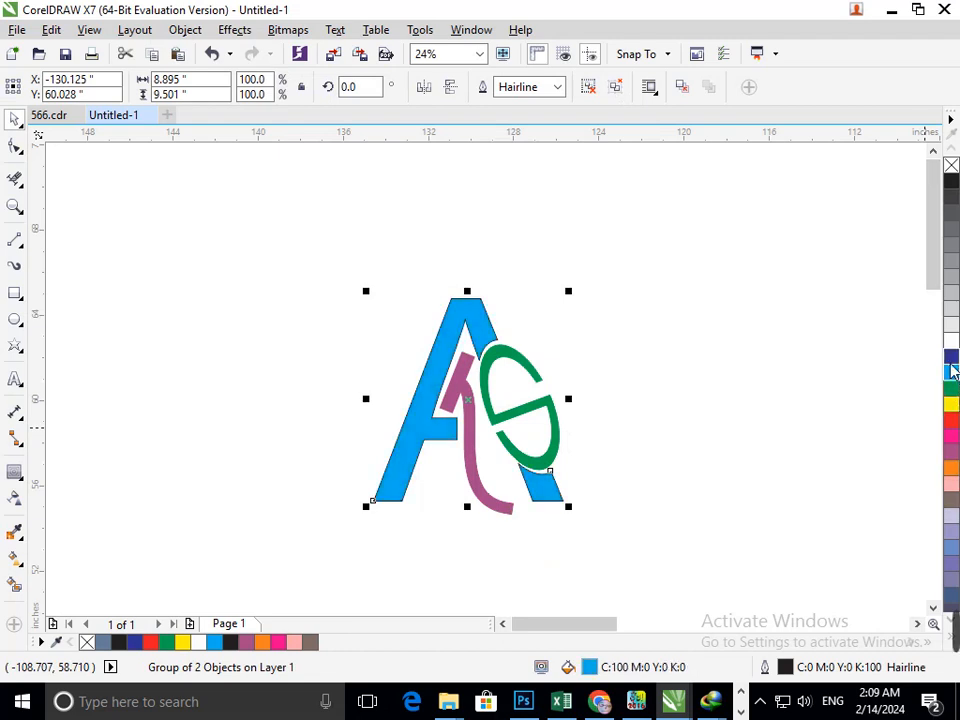
click(951, 341)
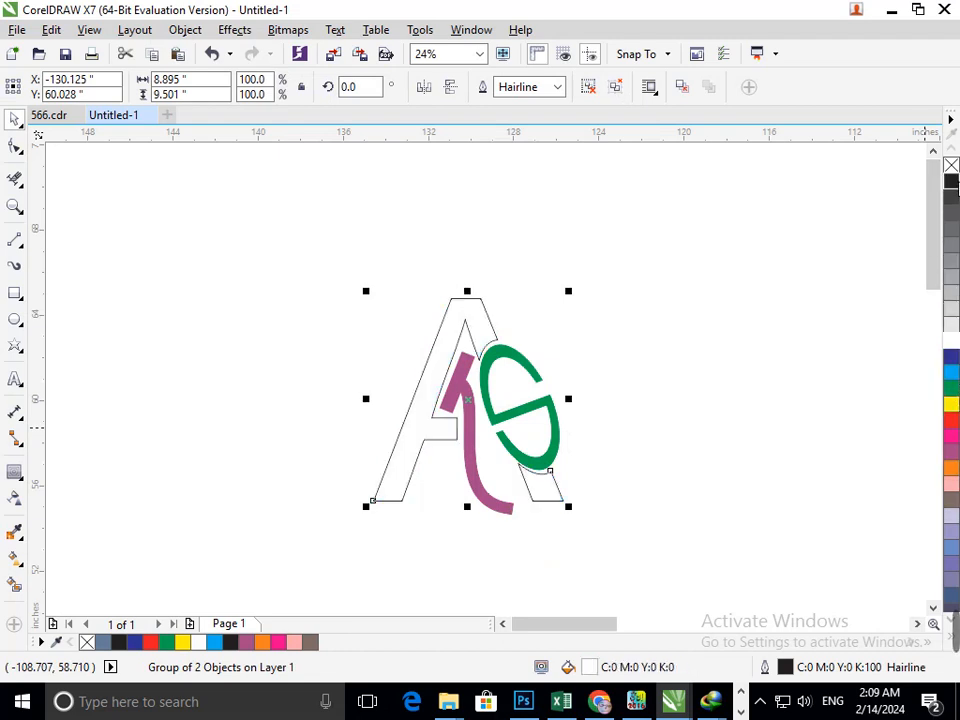
click(951, 180)
- Group the two halves of the S-like ring, undoing the trial move
click(669, 510)
drag(537, 467, 517, 363)
key(ctrl+g)
click(668, 418)
drag(555, 417, 649, 383)
key(ctrl+z)
- Give the grouped S-like ring a red fill and outline
click(953, 428)
right_click(956, 427)
click(756, 472)
- Give the grouped slanted and curved strokes a green fill and outline
drag(502, 502, 514, 546)
key(ctrl+z)
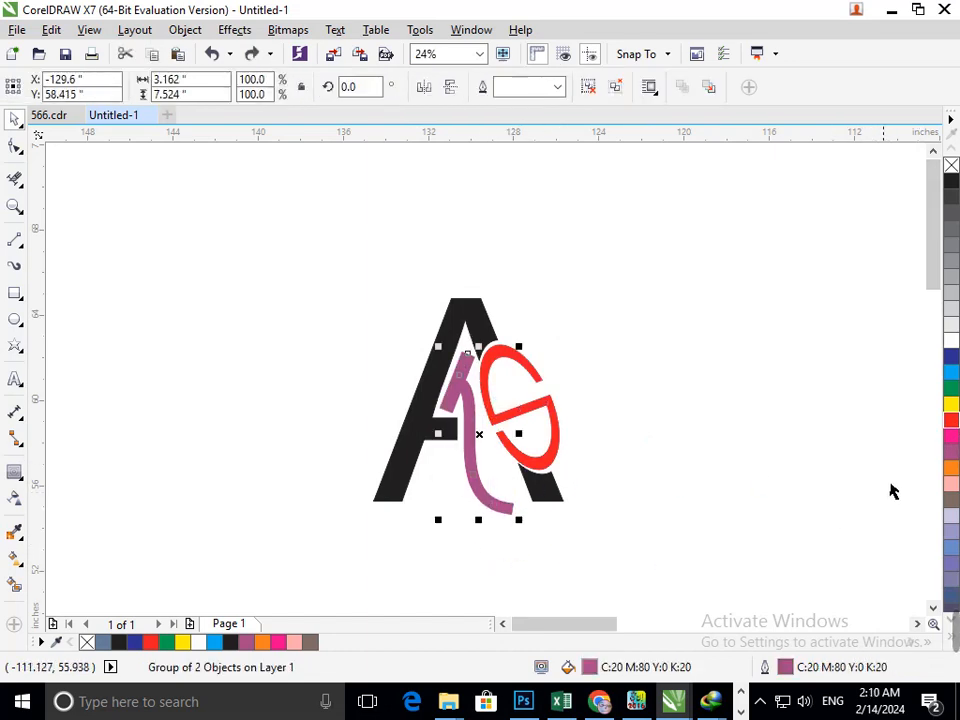
click(951, 391)
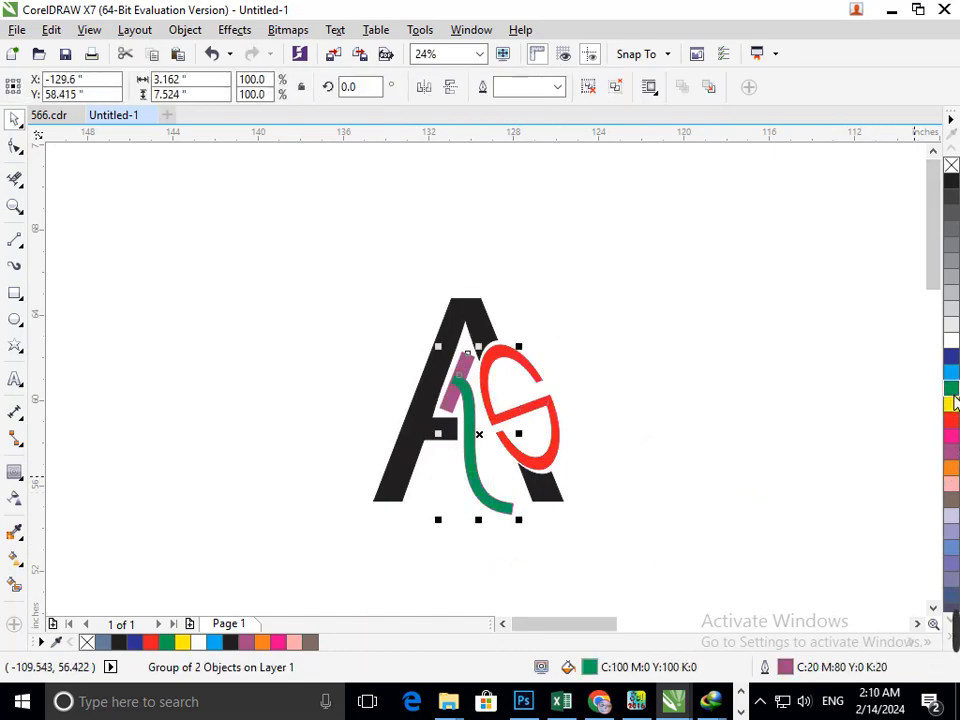
right_click(952, 394)
- Fill the grouped letter A with the brownish grey C:0 M:20 Y:20 K:60
click(556, 490)
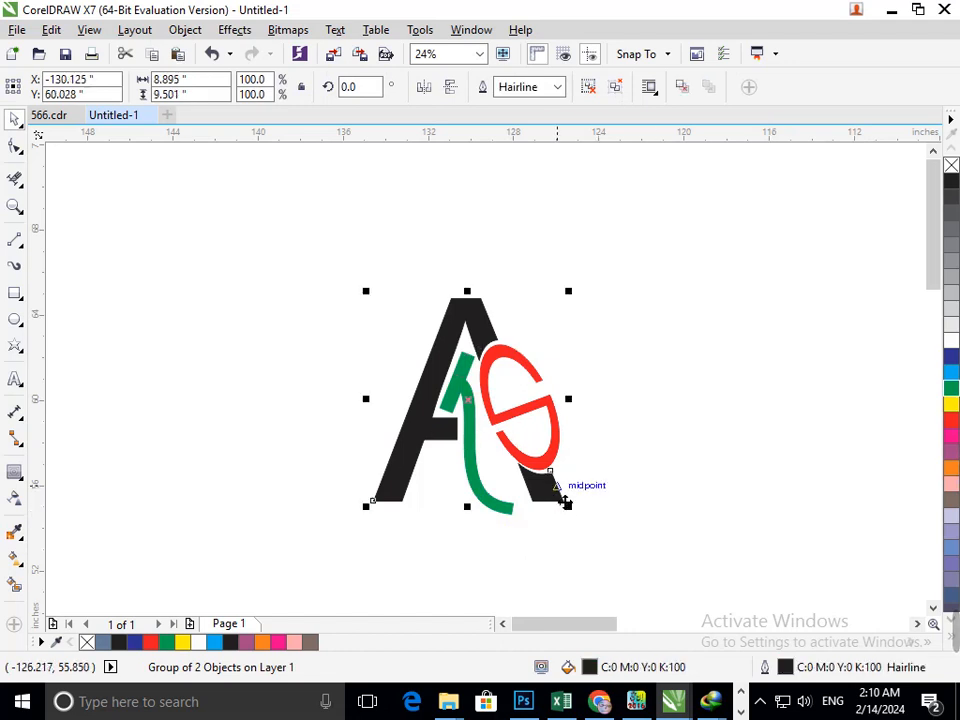
click(950, 508)
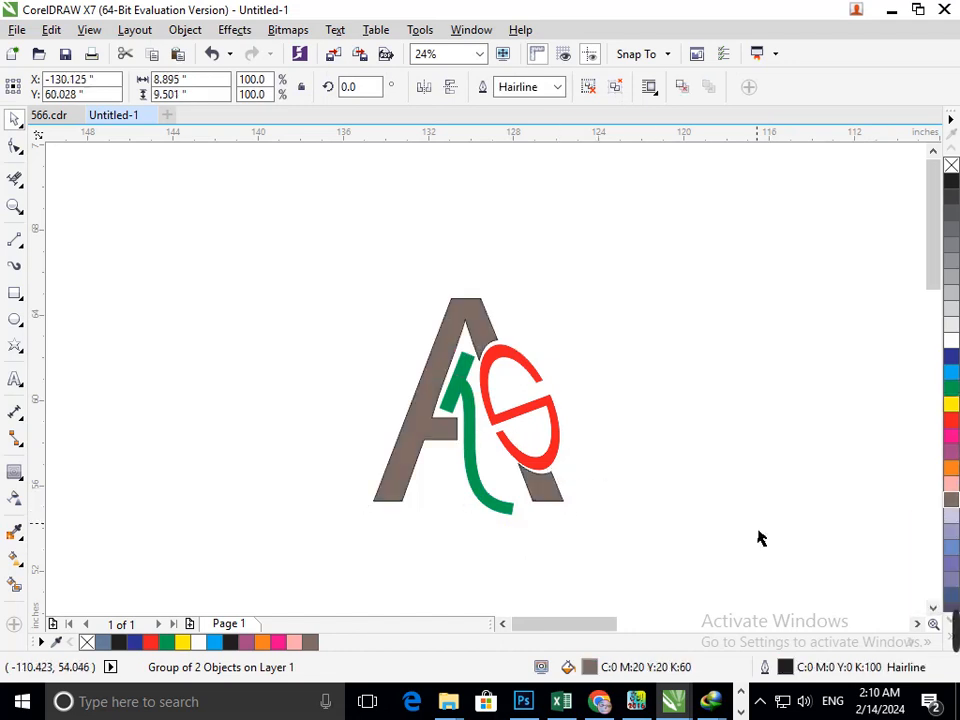
click(756, 500)
- Give the grouped slanted and curved strokes a light purple fill and outline of C:40 M:40 Y:0 K:0
scroll(197, 262, down, 6)
scroll(197, 262, up, 4)
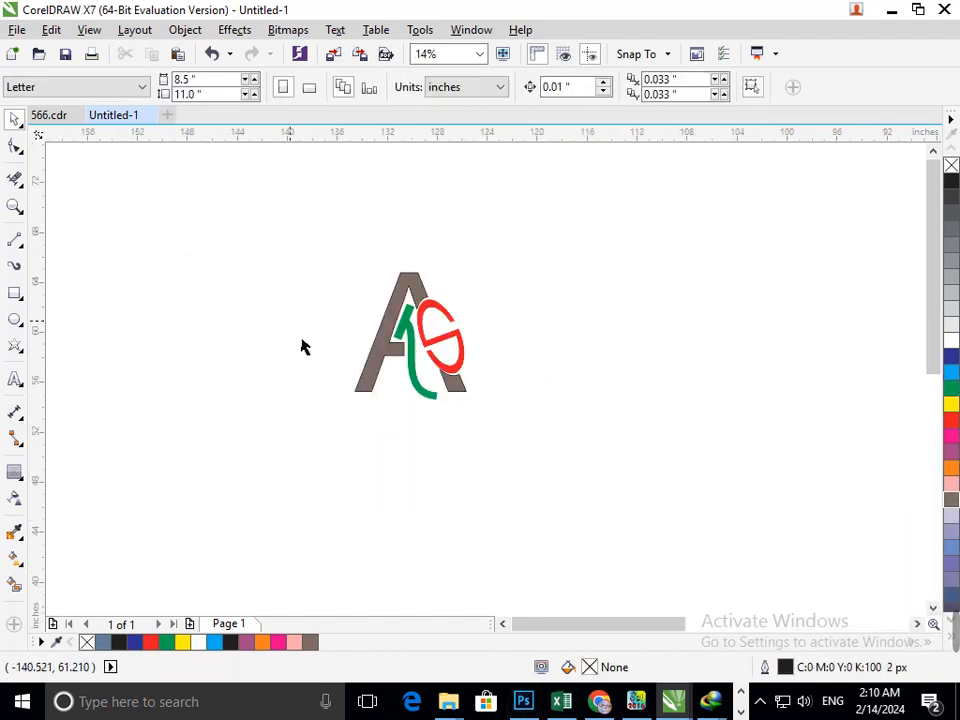
scroll(381, 339, up, 2)
click(544, 528)
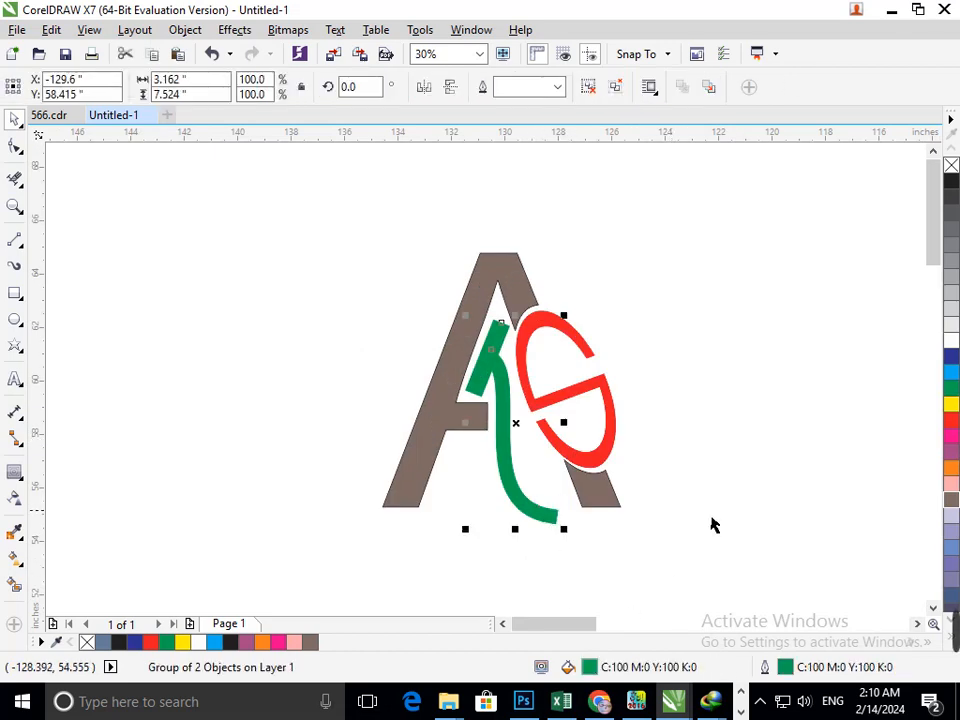
click(952, 535)
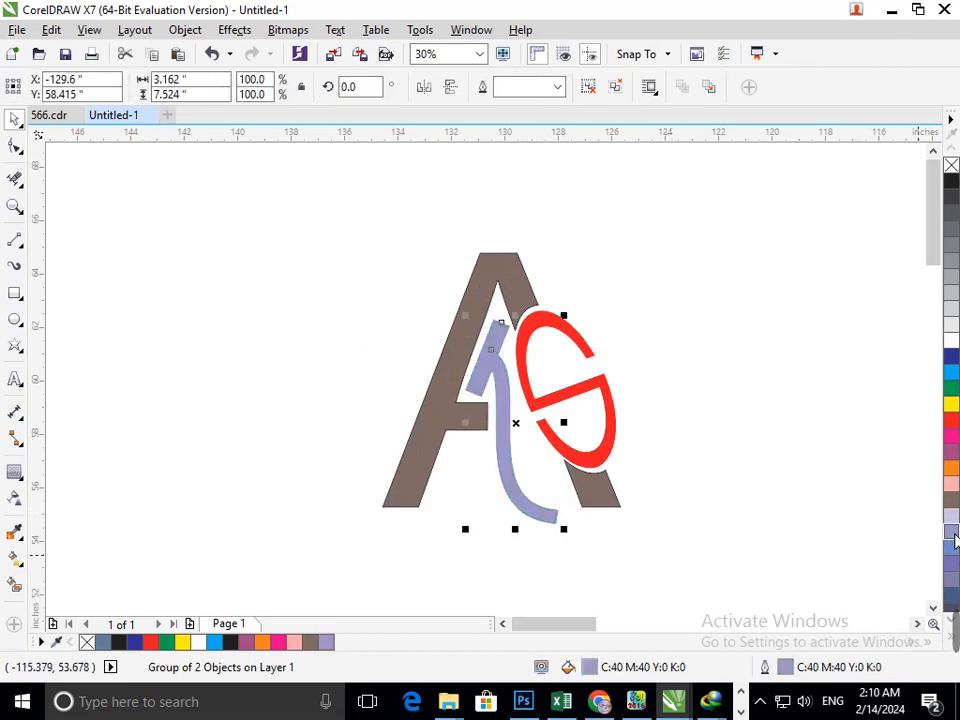
click(705, 559)
- Give the grouped letter A a green fill and outline of C:100 M:0 Y:100 K:0
click(598, 506)
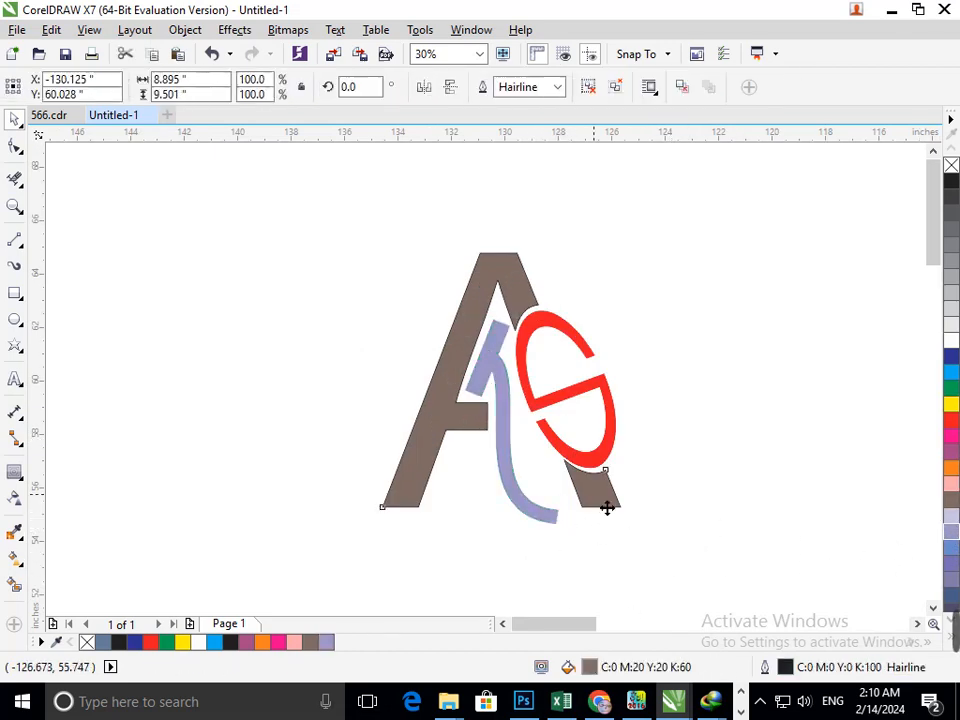
click(952, 396)
click(664, 461)
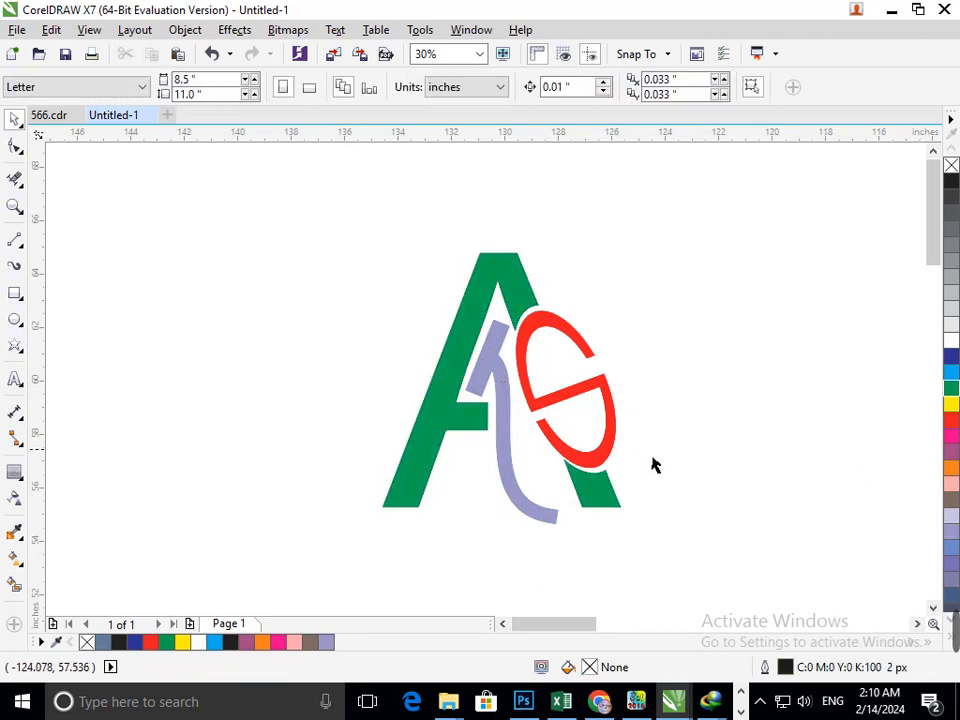
- Give the grouped S-like ring a black fill and outline
click(606, 457)
right_click(951, 181)
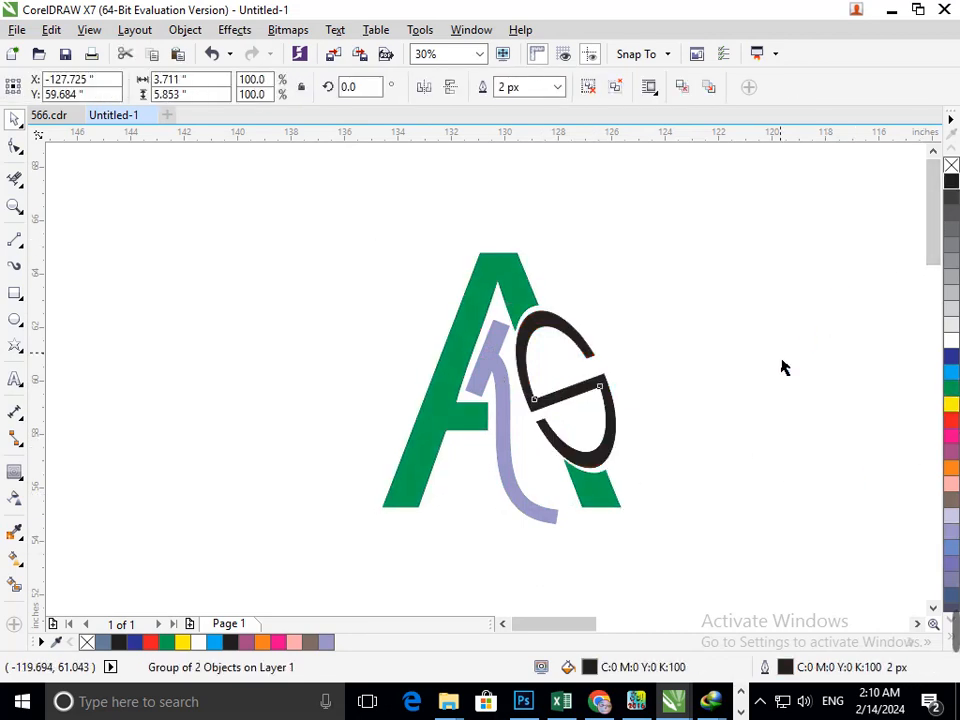
click(705, 563)
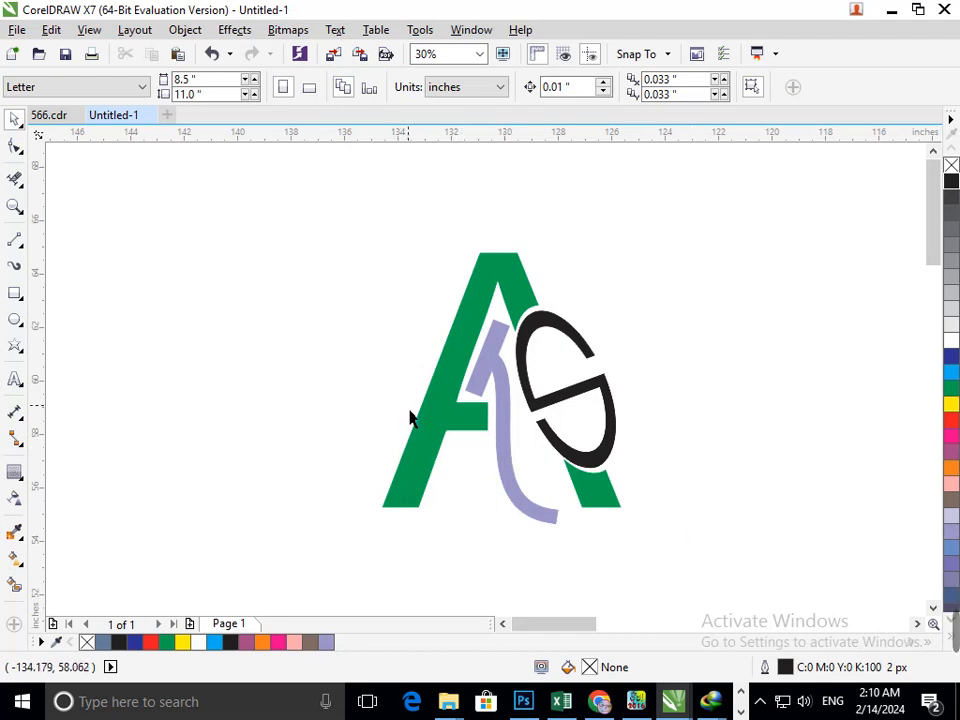
- Draw a narrow upright rectangle about 0.19 by 1.6 inches hanging below the letter A's crossbar and overlapping its lower edge
drag(388, 345, 536, 483)
key(F2)
drag(341, 386, 600, 492)
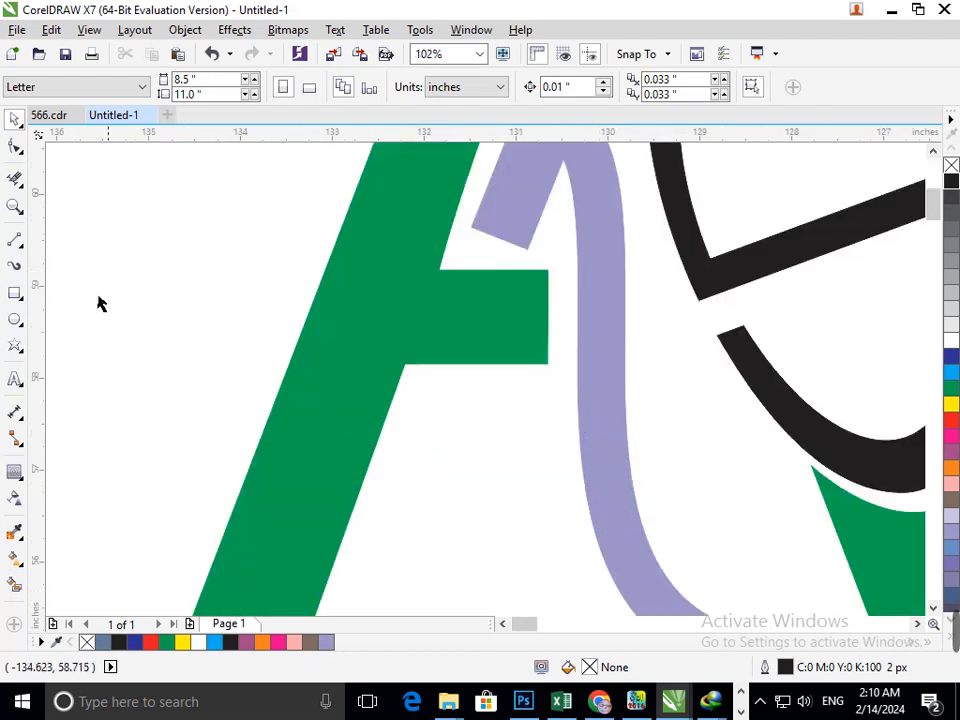
click(15, 293)
drag(441, 344, 467, 504)
- Copy the narrow rectangle sideways to make three evenly spaced bars, and shorten the middle one to about 0.91 inches high
click(15, 119)
drag(468, 449, 516, 465)
click(489, 492)
drag(495, 509, 497, 480)
scroll(512, 482, down, 5)
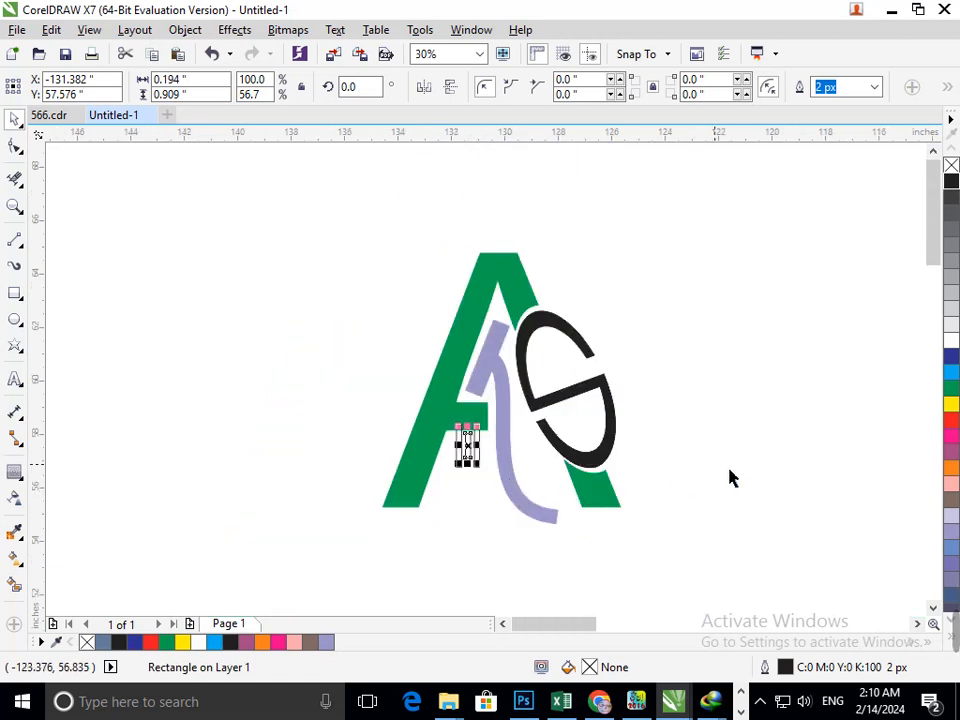
click(397, 460)
drag(453, 461, 537, 527)
drag(680, 510, 433, 506)
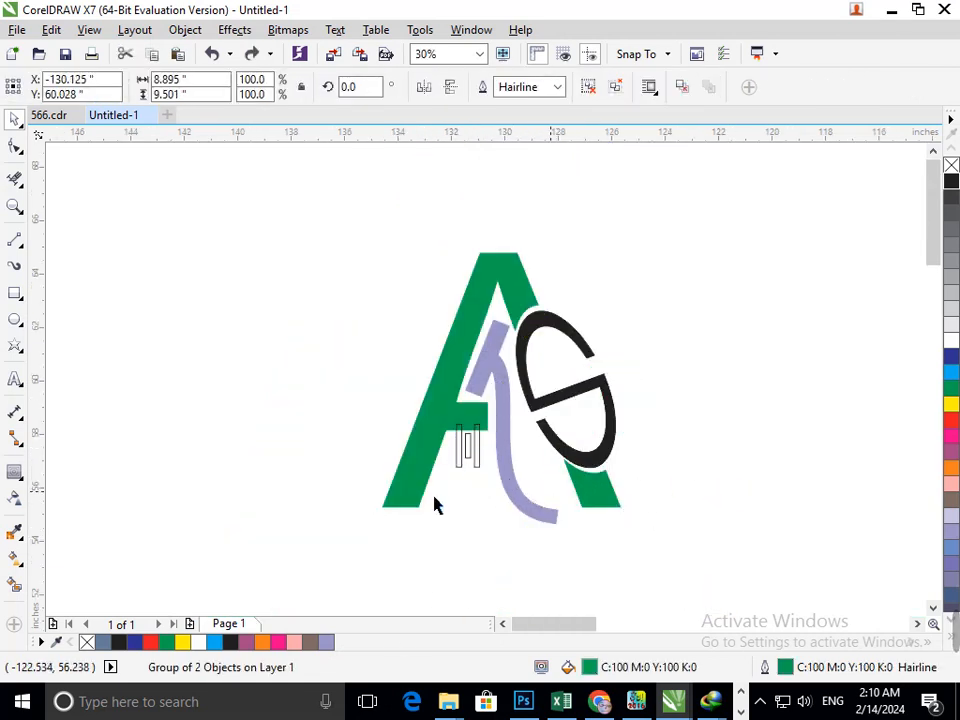
key(Escape)
- Create filled shapes from the three bar areas below the crossbar with Smart Fill, and colour each one green
scroll(472, 487, up, 8)
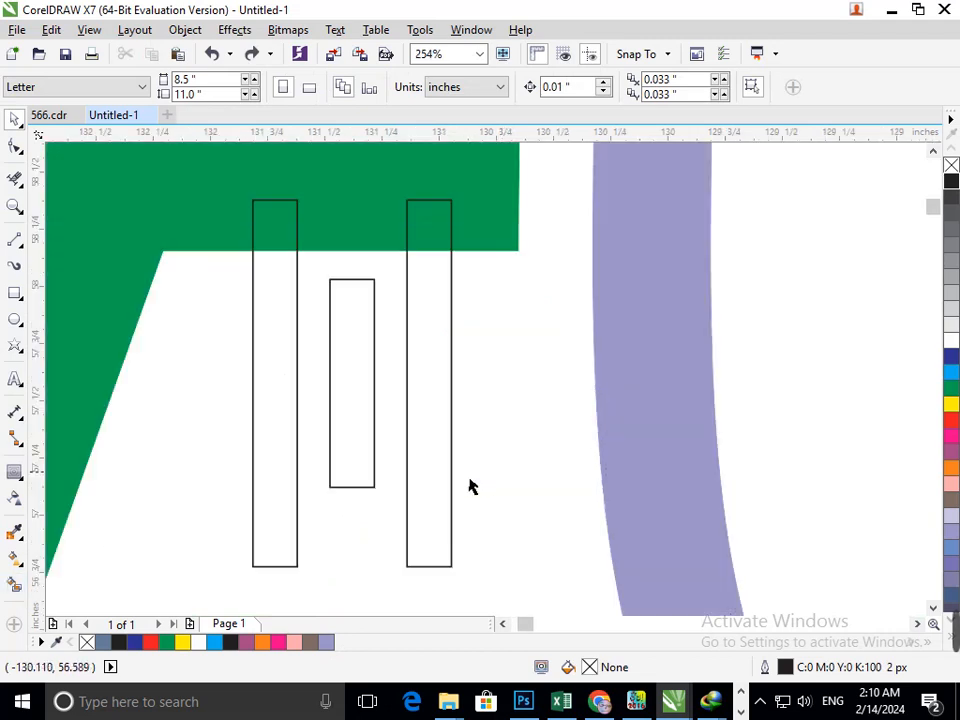
click(15, 585)
click(279, 506)
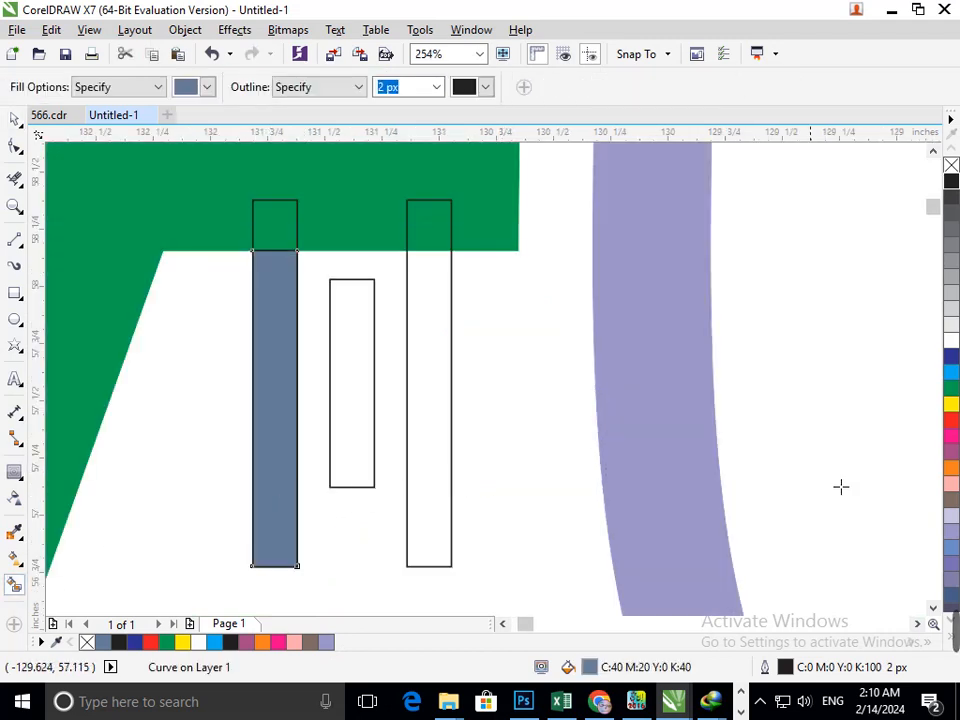
click(951, 388)
click(440, 484)
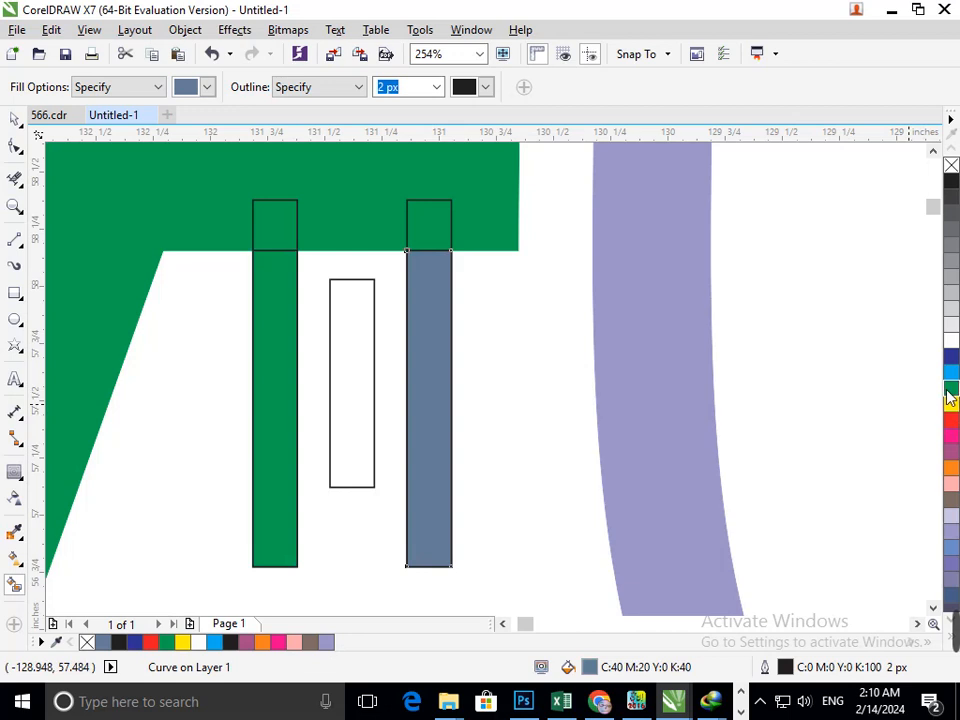
click(951, 392)
click(343, 435)
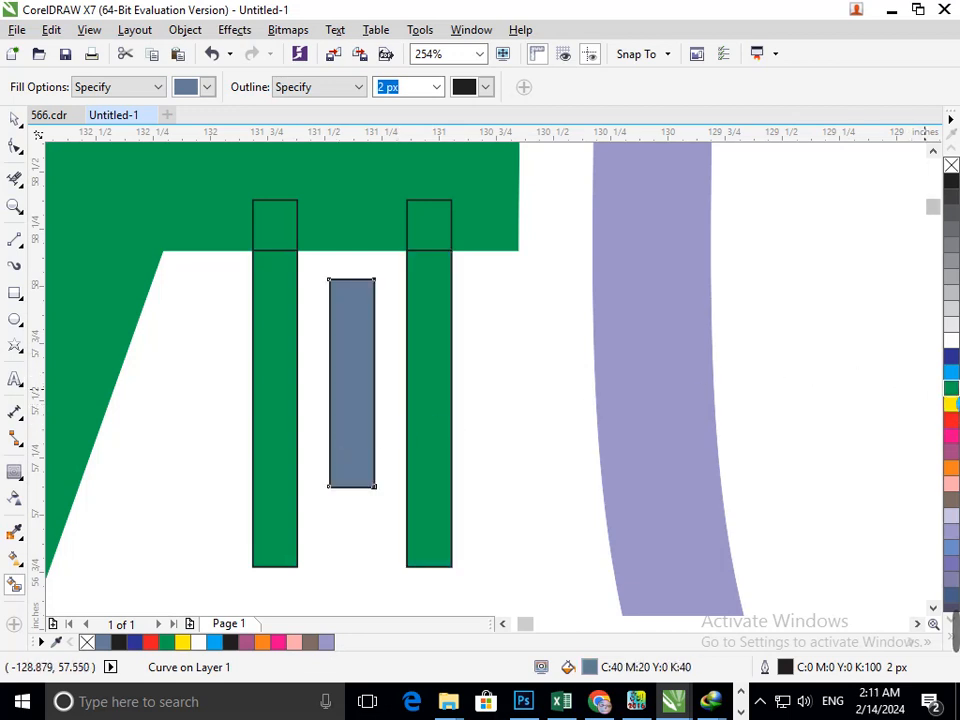
click(951, 388)
key(F4)
click(15, 119)
click(750, 407)
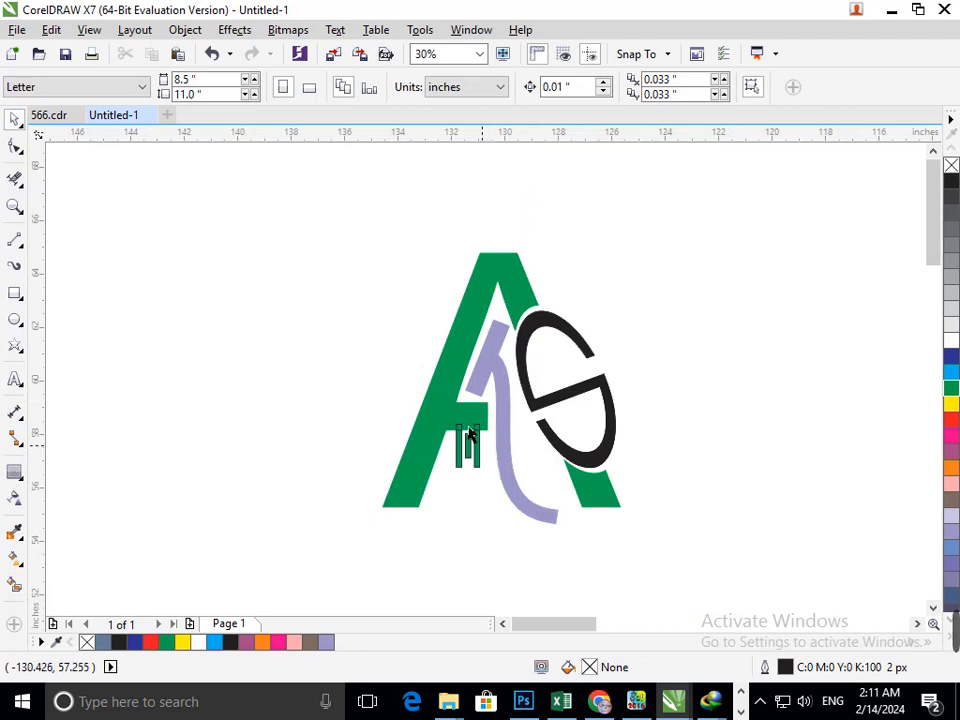
- Delete the original unfilled rectangles that overlap the crossbar above the two outer green bars
scroll(468, 432, up, 5)
drag(454, 480, 328, 455)
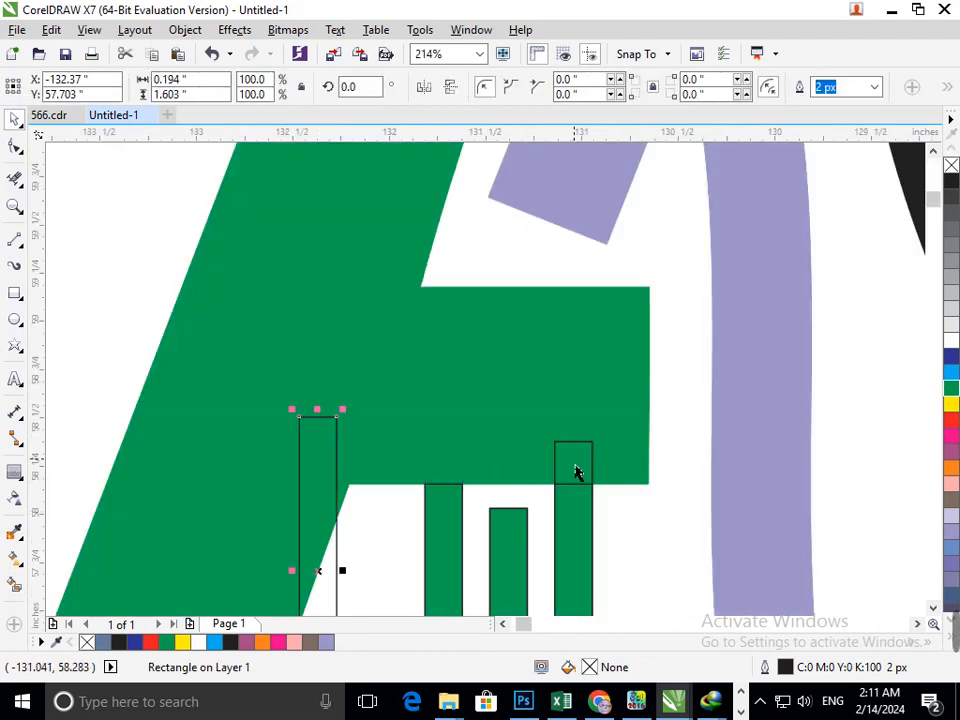
key(Delete)
drag(568, 460, 367, 459)
key(Delete)
scroll(497, 520, down, 5)
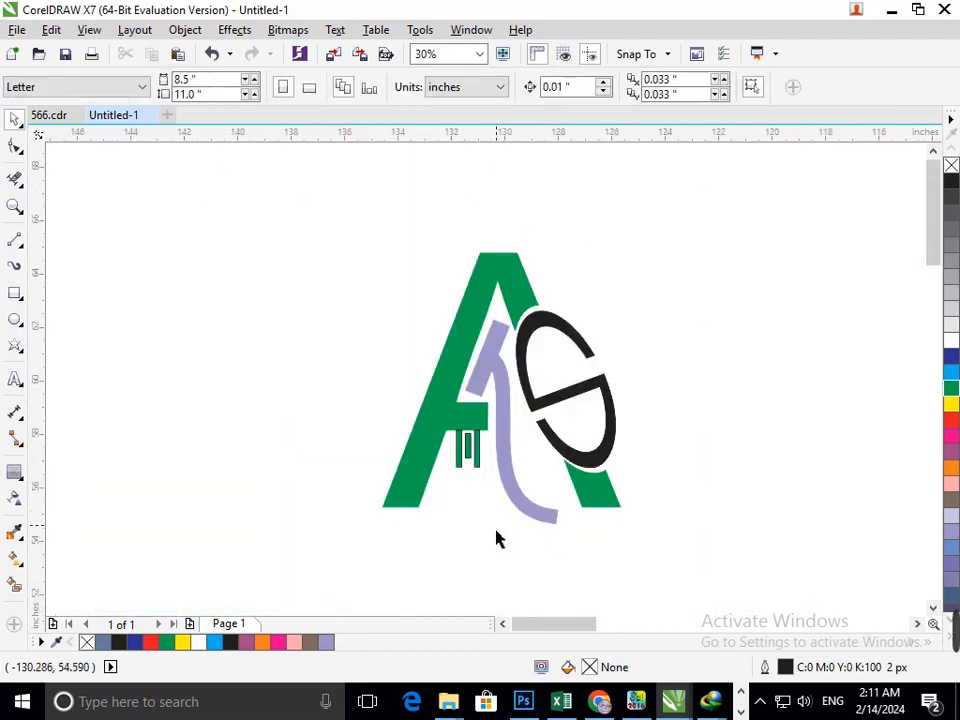
- Weld the two outer green bars to the letter A, undoing the trial move of a bar
scroll(531, 493, up, 5)
click(368, 456)
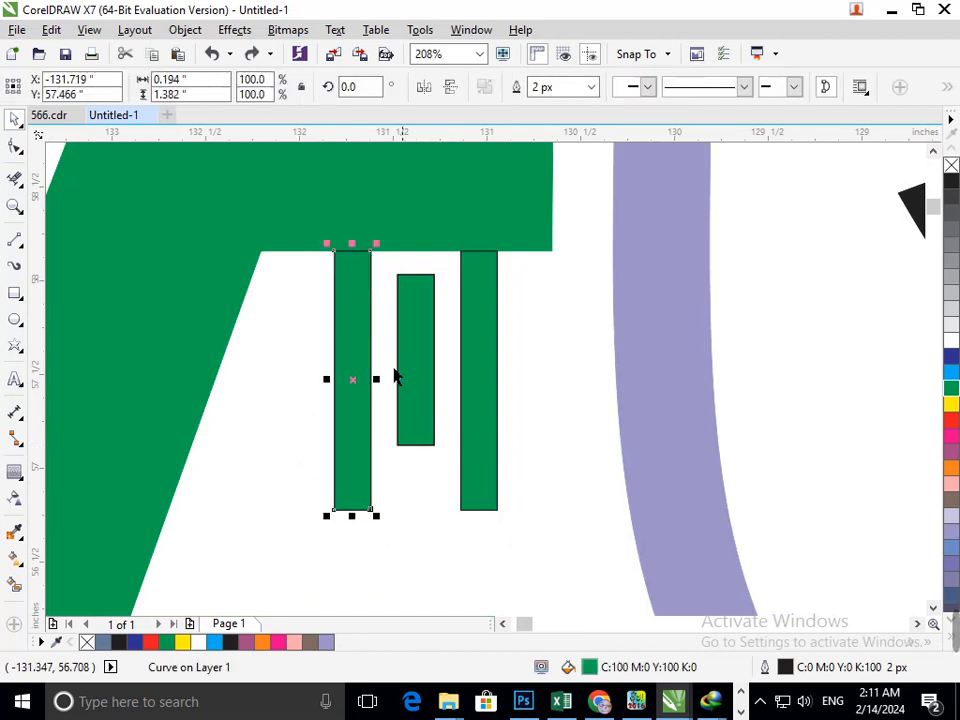
shift+click(360, 219)
click(520, 362)
drag(481, 376, 474, 440)
key(ctrl+z)
shift+click(446, 179)
click(520, 95)
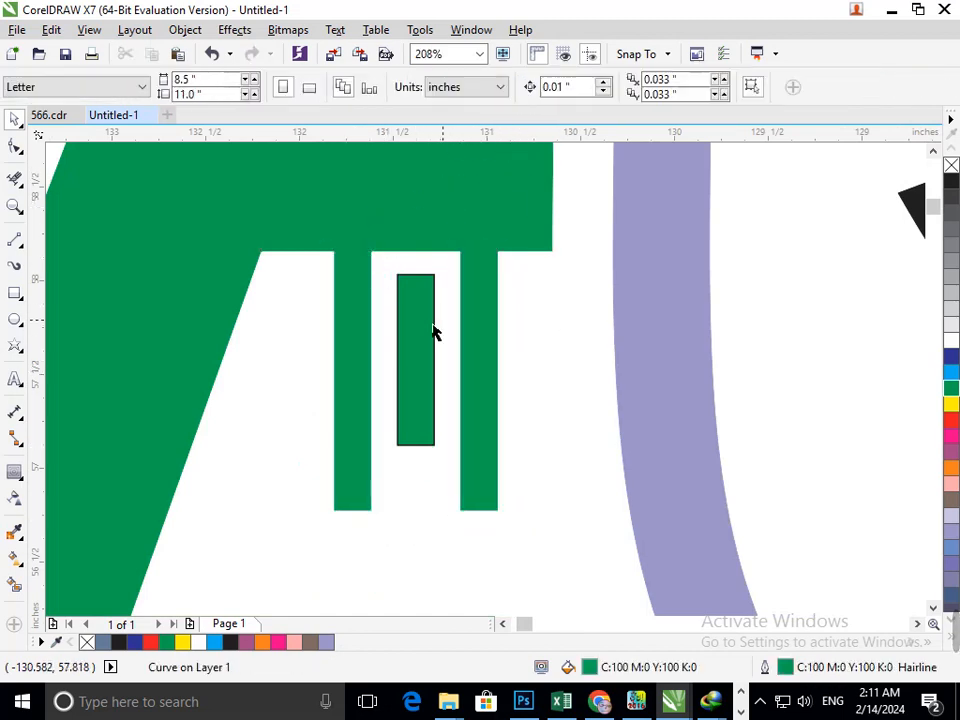
click(514, 336)
scroll(482, 401, down, 5)
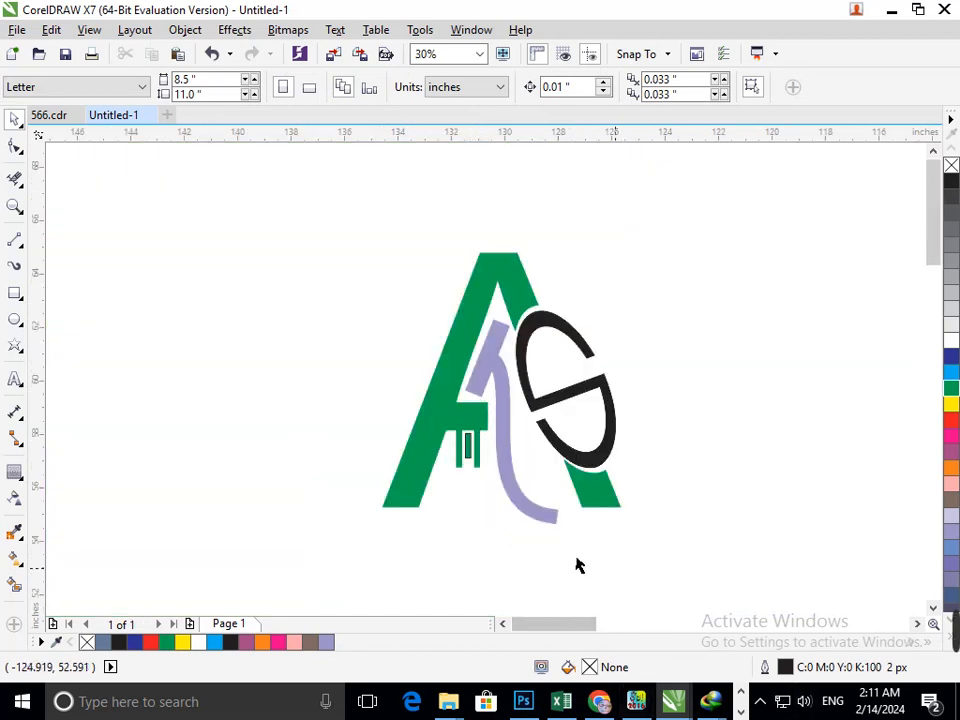
- Colour the outline of the short middle bar green, undoing the trial move of the bar
scroll(463, 464, up, 4)
drag(465, 394, 465, 530)
key(ctrl+z)
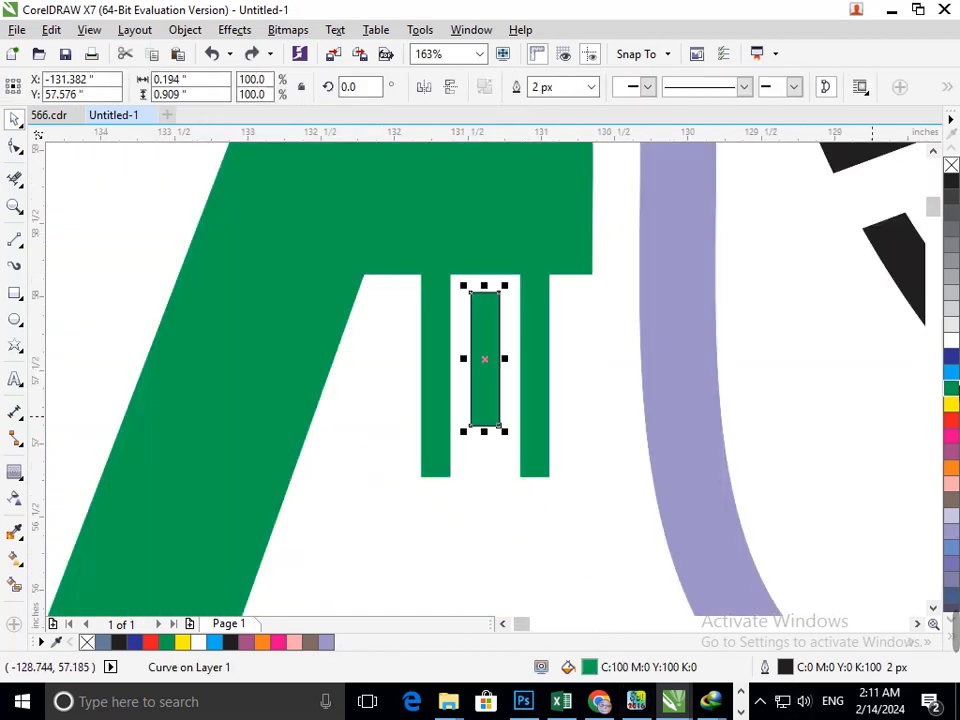
scroll(538, 360, down, 4)
click(741, 519)
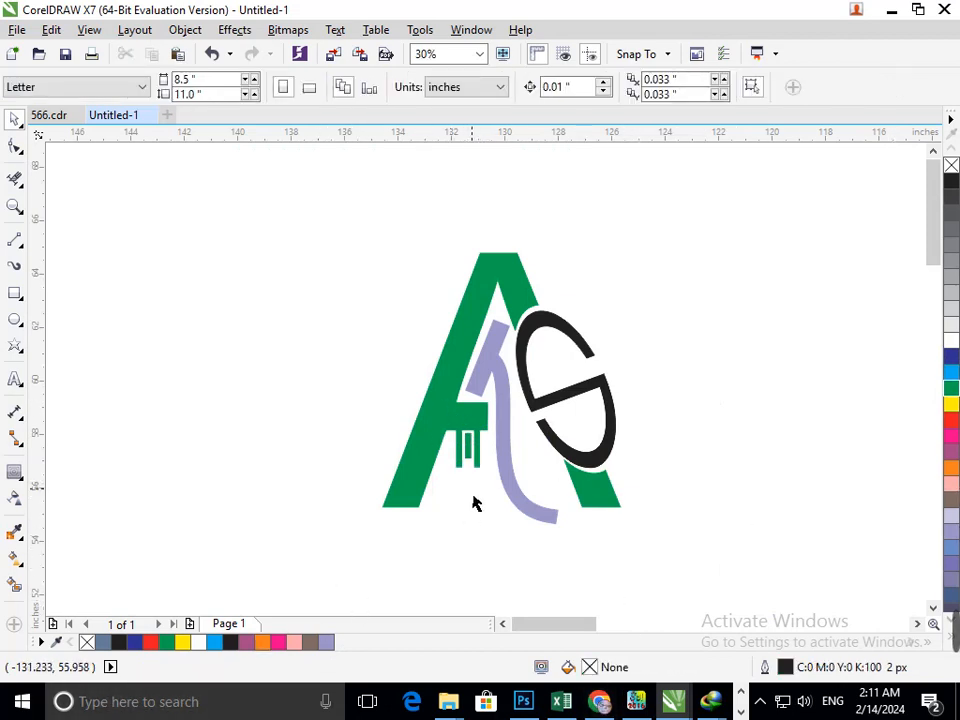
- Try blue on the short middle bar below the crossbar, and undo the colour change
click(474, 462)
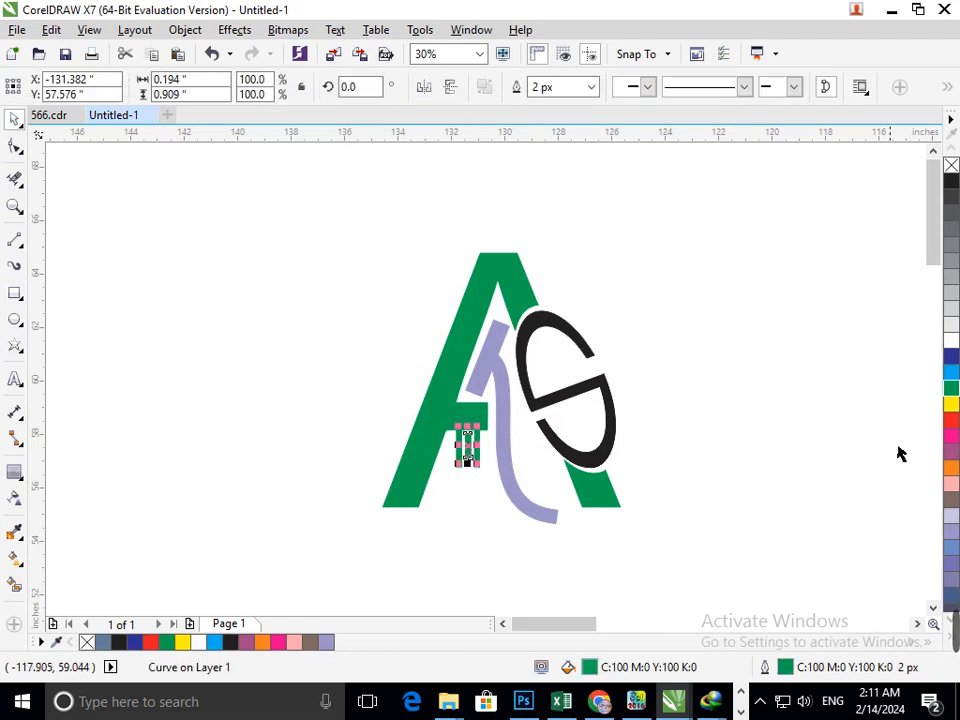
click(953, 357)
click(634, 558)
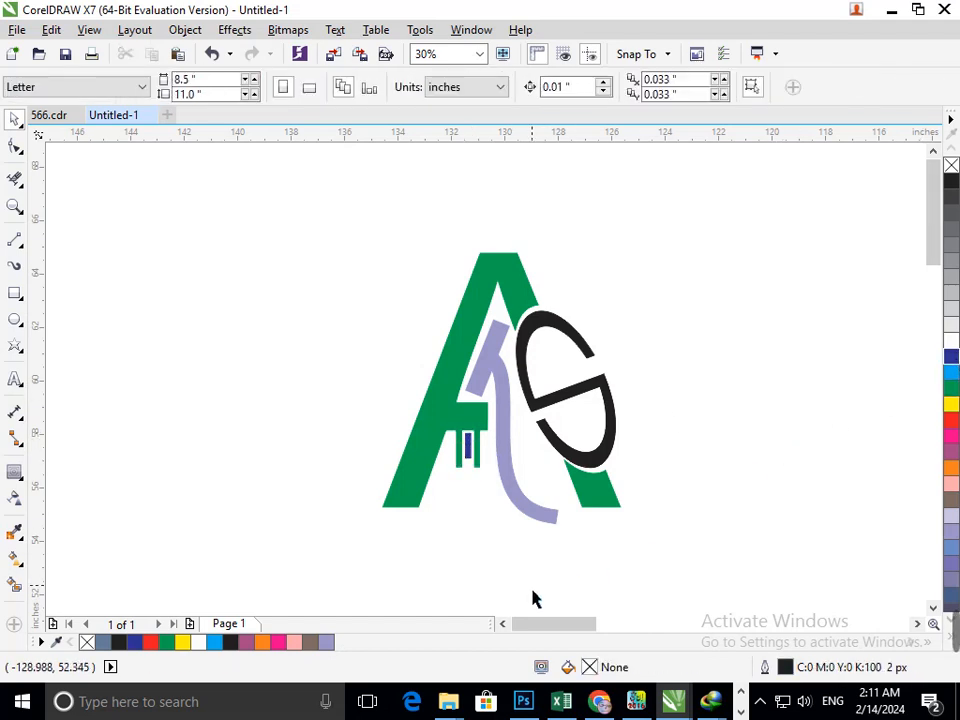
key(ctrl+z)
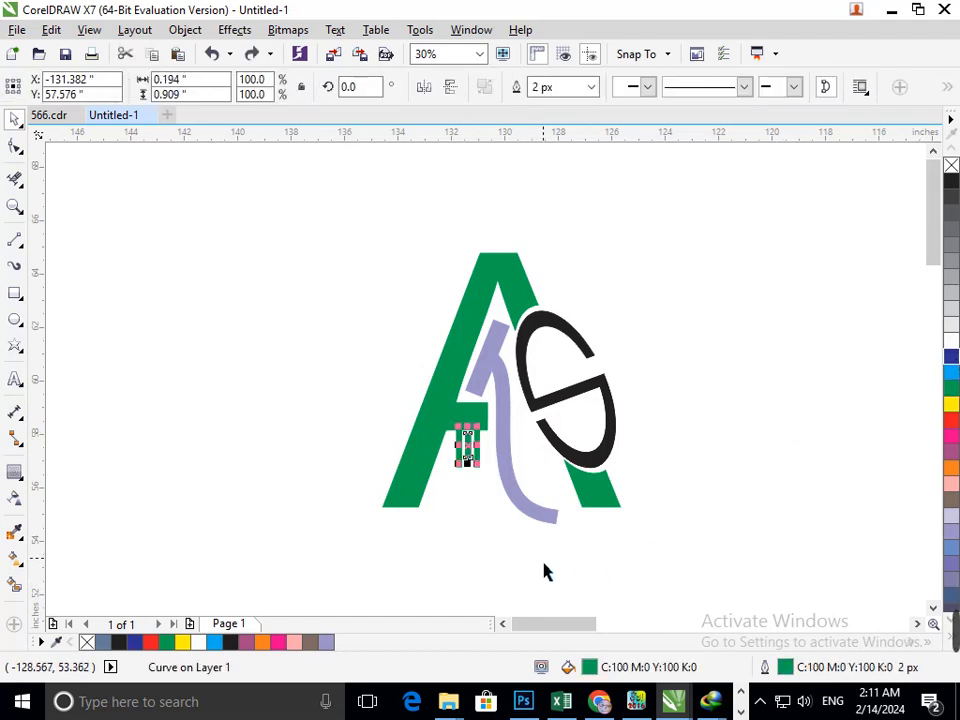
click(545, 571)
- Colour the letter A and the short middle bar below its crossbar red
drag(285, 204, 745, 608)
click(600, 536)
click(605, 500)
click(951, 421)
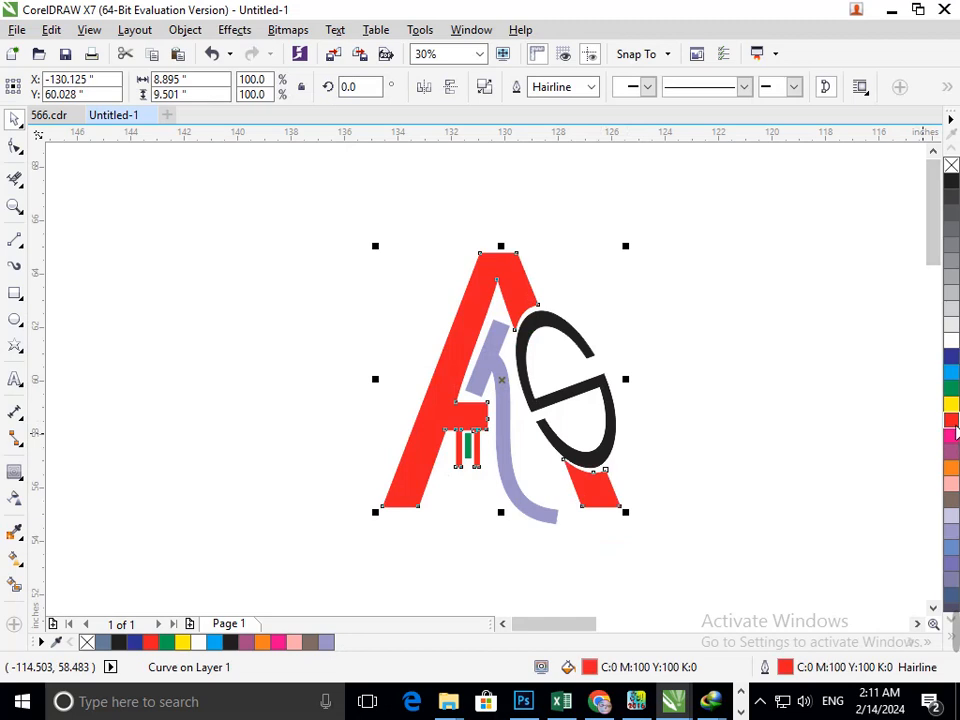
click(789, 508)
click(465, 456)
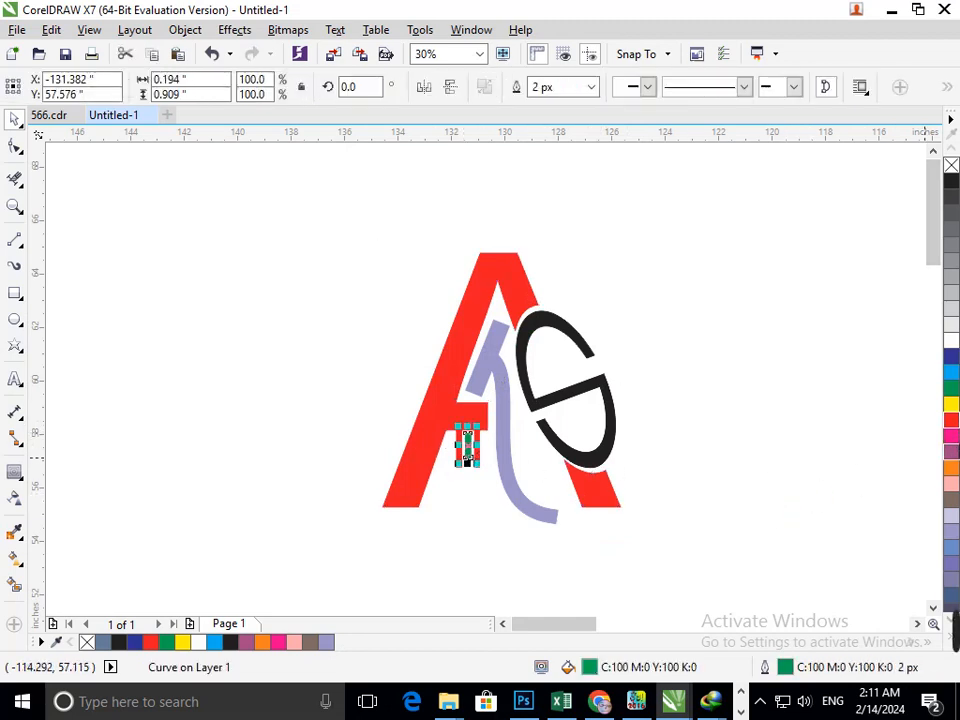
click(951, 421)
click(810, 484)
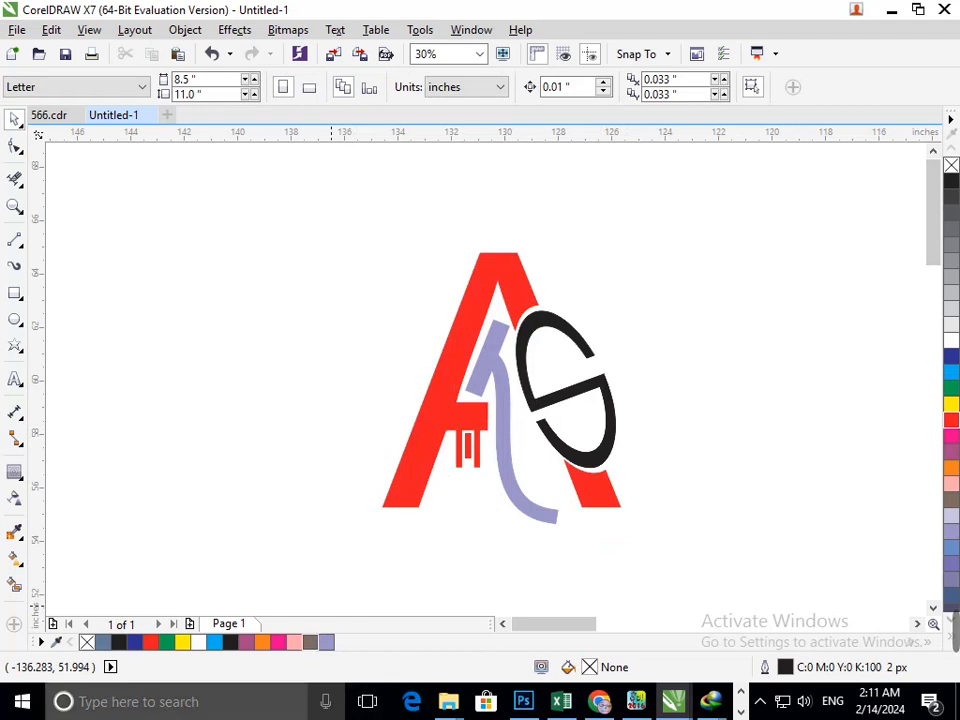
- Undo the trial move of the letter A, and recolour it and the short middle bar green
drag(474, 433, 418, 439)
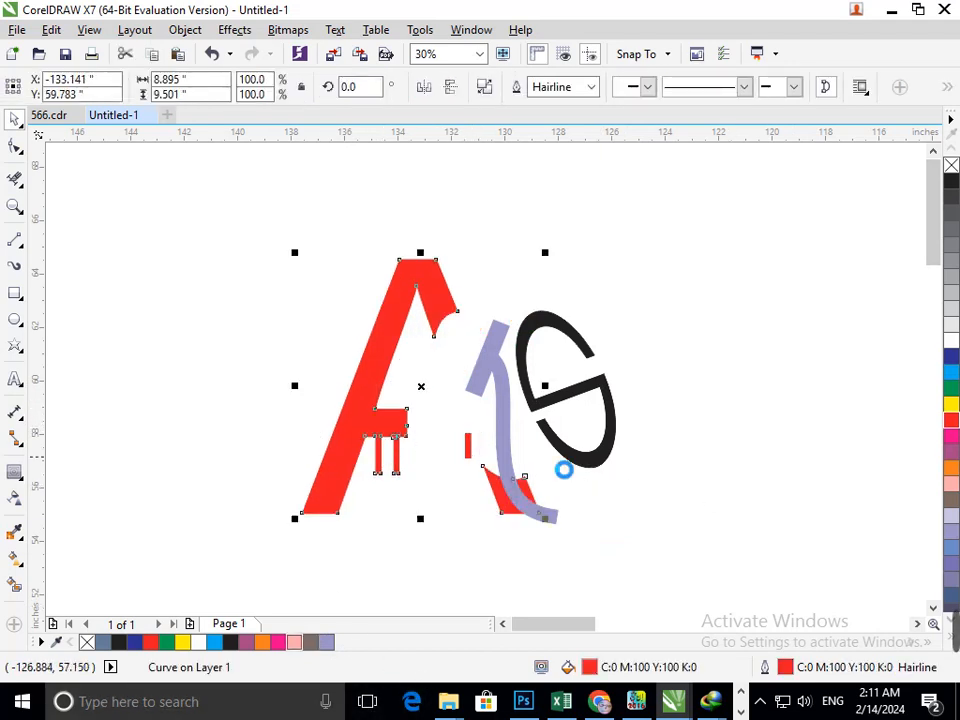
key(ctrl+z)
click(467, 450)
click(467, 446)
shift+click(457, 420)
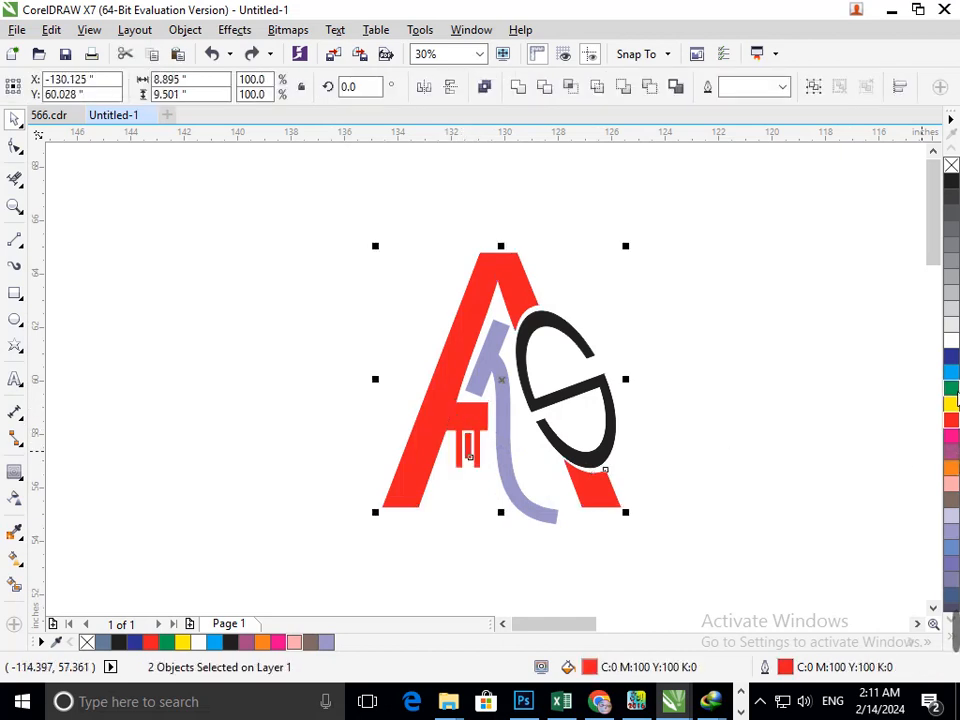
click(951, 388)
click(796, 498)
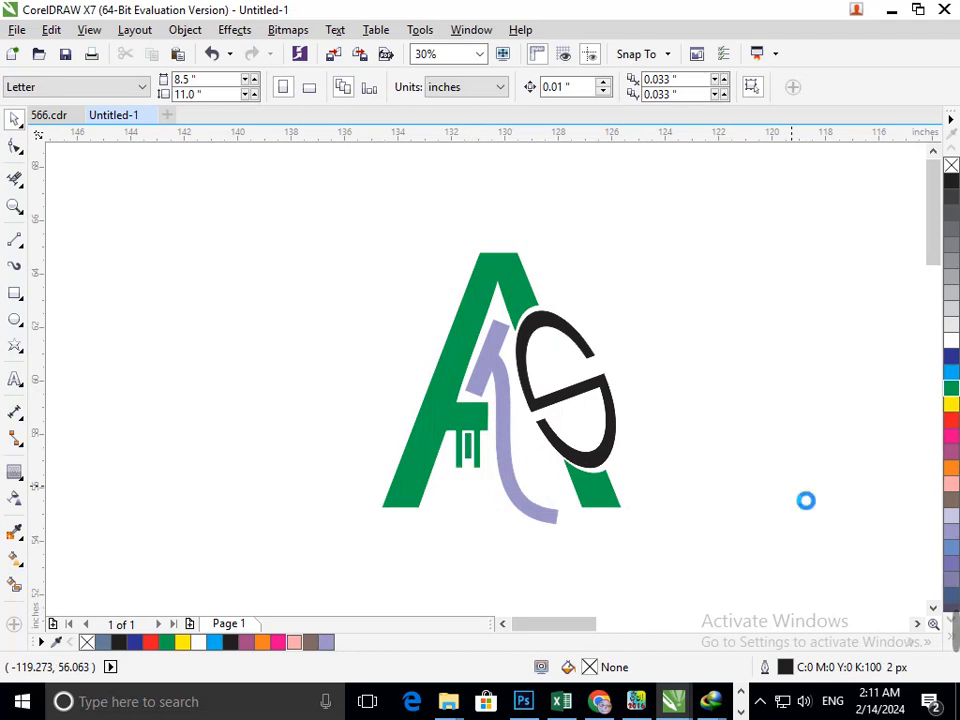
- Try red for the fill and outline of the grouped slanted and curved strokes, and undo the colour change
mouse_move(528, 509)
mouse_down()
mouse_move(481, 522)
mouse_move(496, 539)
mouse_up()
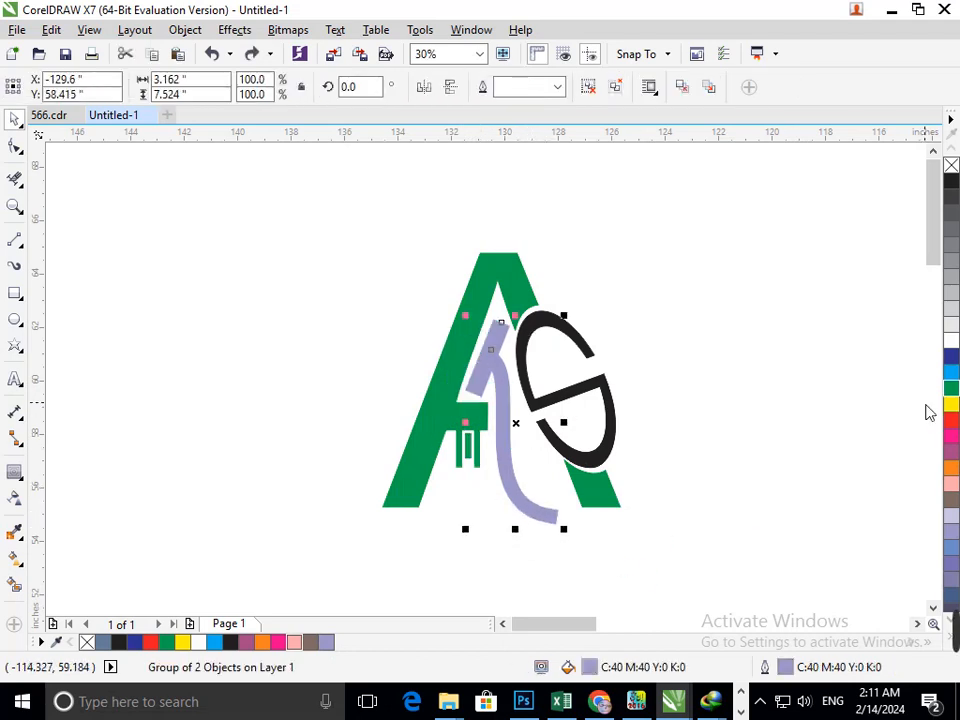
click(951, 420)
right_click(951, 420)
click(789, 489)
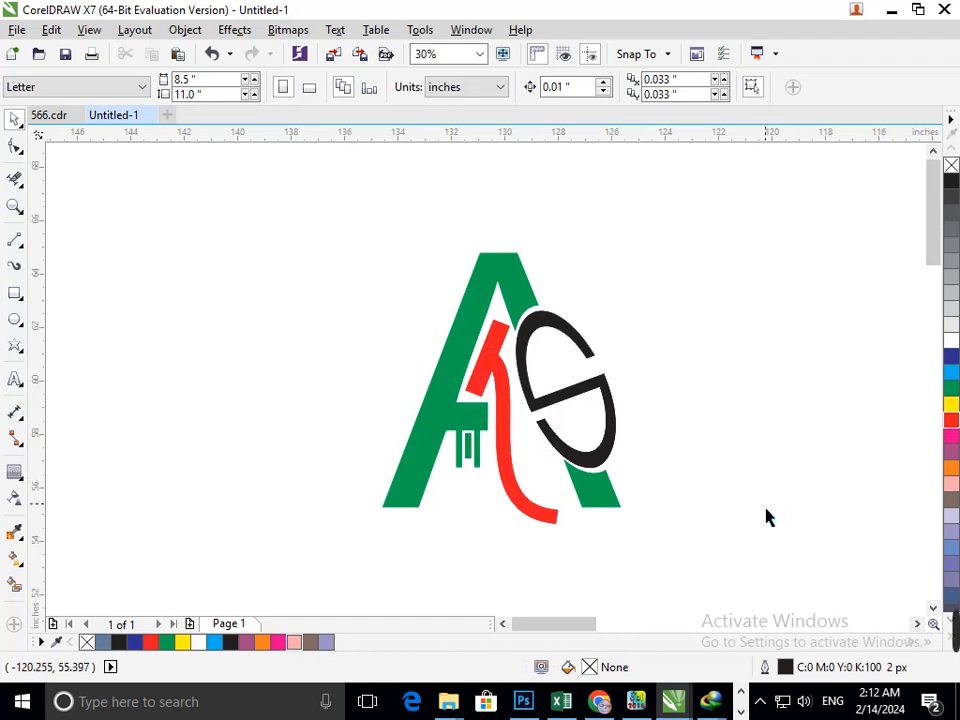
key(ctrl+z)
key(ctrl+z)
key(ctrl+z)
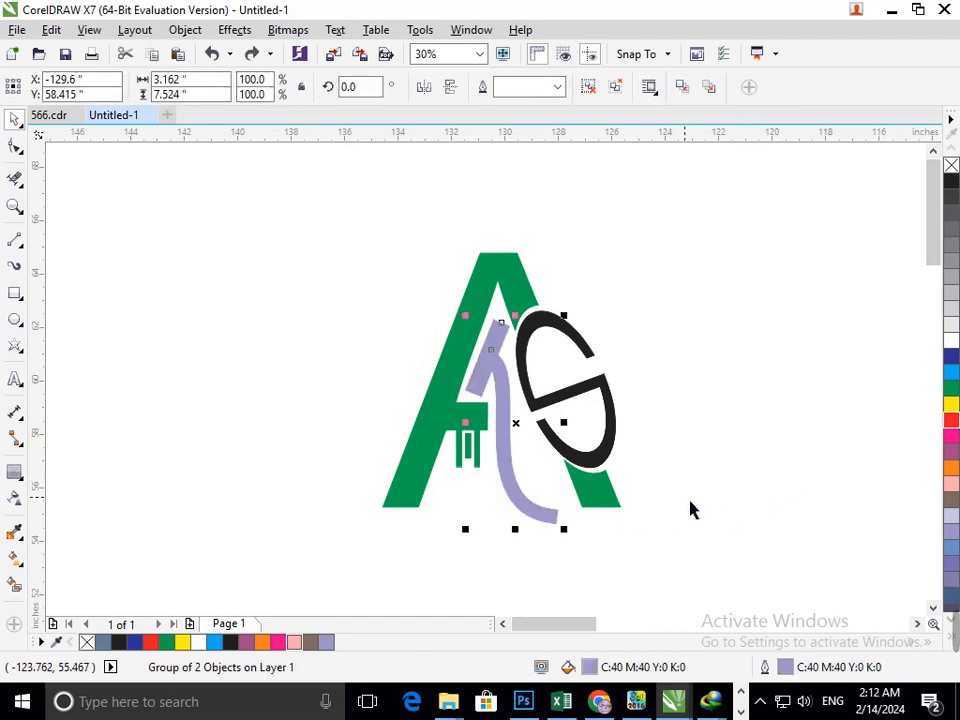
- Try blue on the grouped strokes, colour them red instead, and colour the S-like ring blue
click(951, 357)
right_click(951, 357)
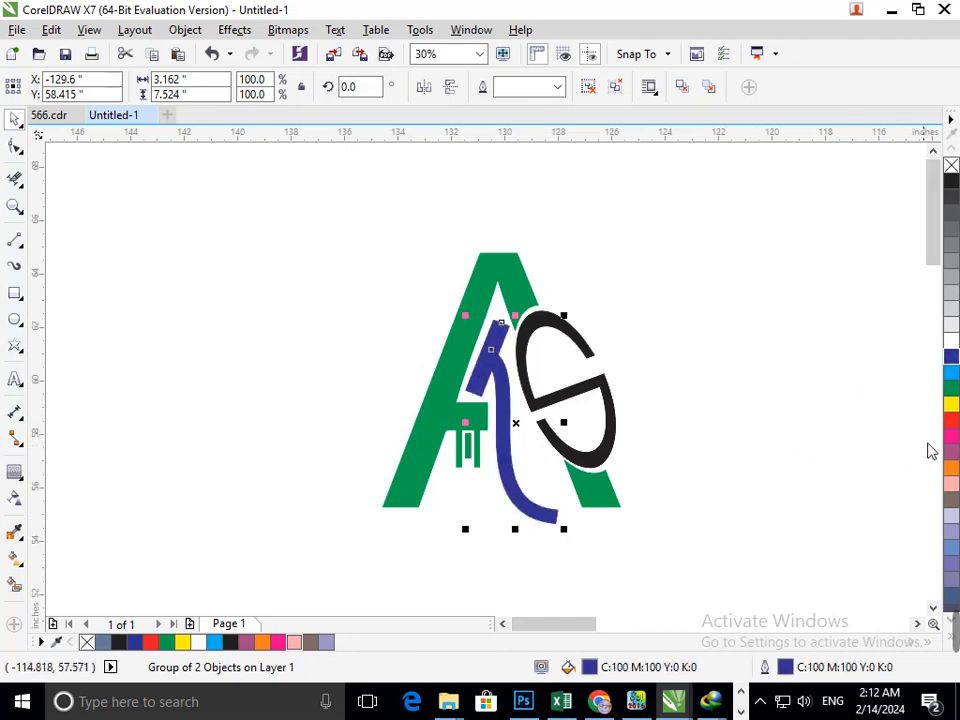
click(951, 420)
click(621, 467)
drag(612, 458, 680, 432)
key(ctrl+z)
key(ctrl+z)
click(793, 439)
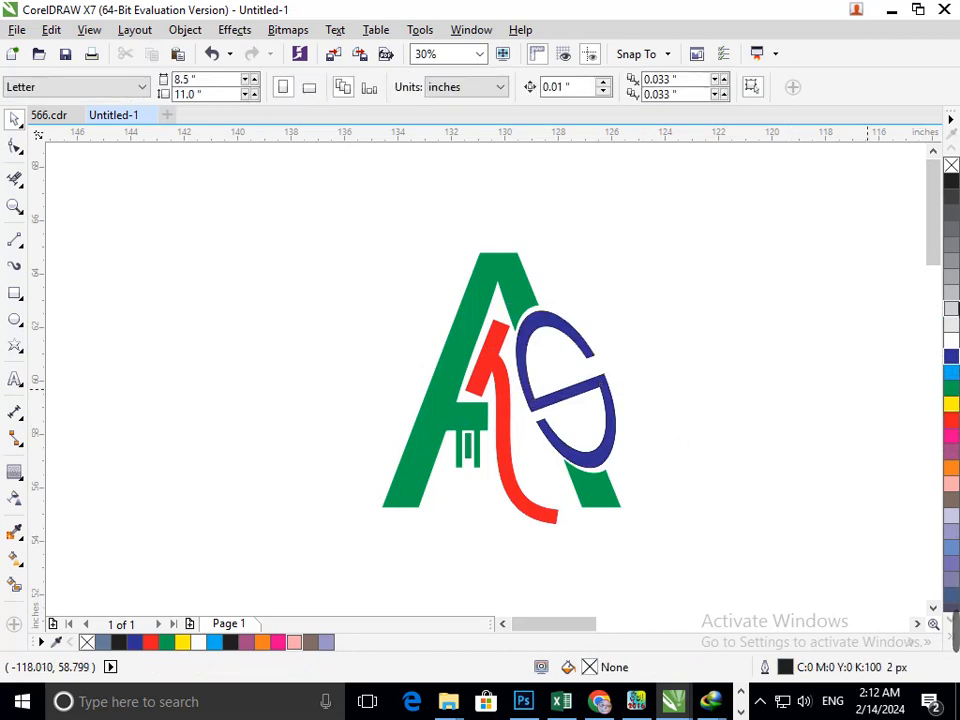
scroll(336, 336, down, 2)
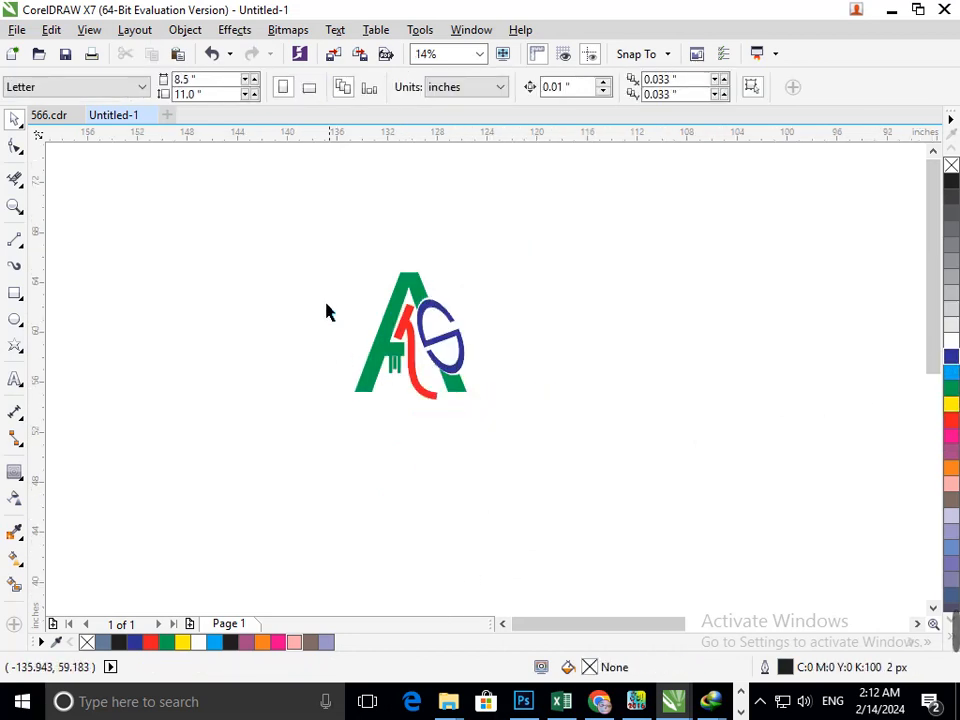
scroll(380, 370, up, 3)
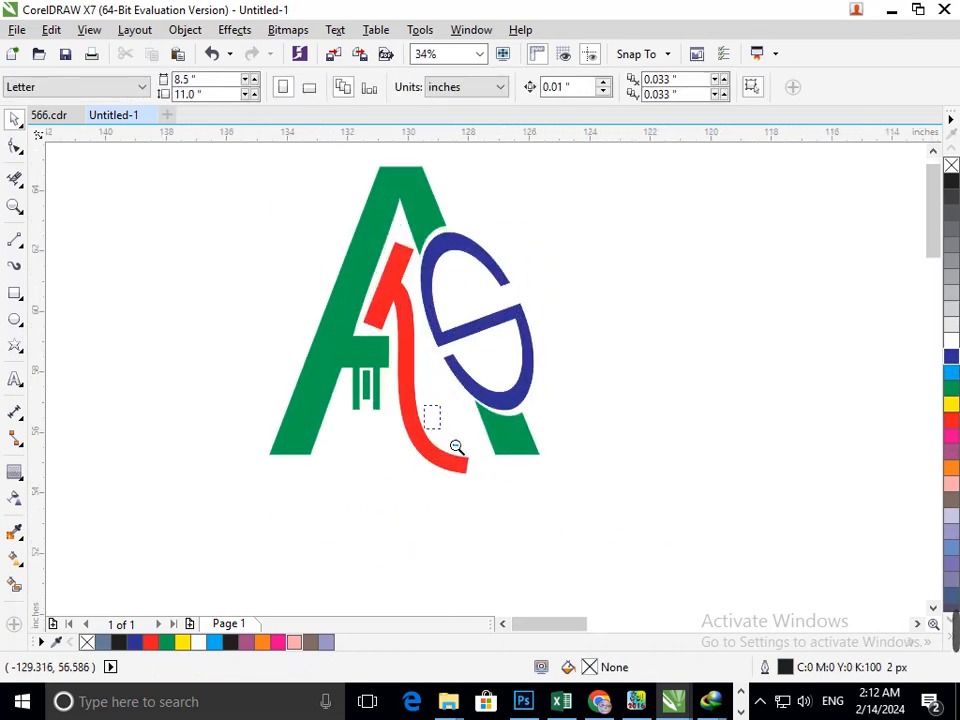
scroll(456, 446, down, 1)
scroll(440, 340, up, 2)
scroll(340, 225, down, 2)
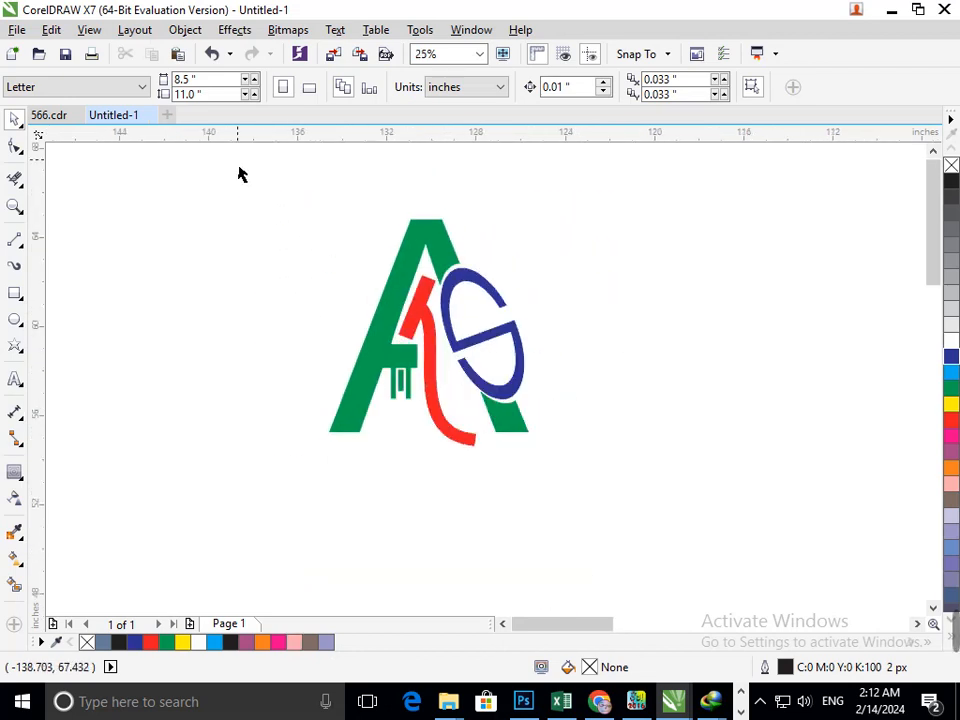
scroll(240, 171, up, 1)
- Colour the letter A and the short middle bar plum (C:20 M:80 Y:0 K:20)
click(621, 534)
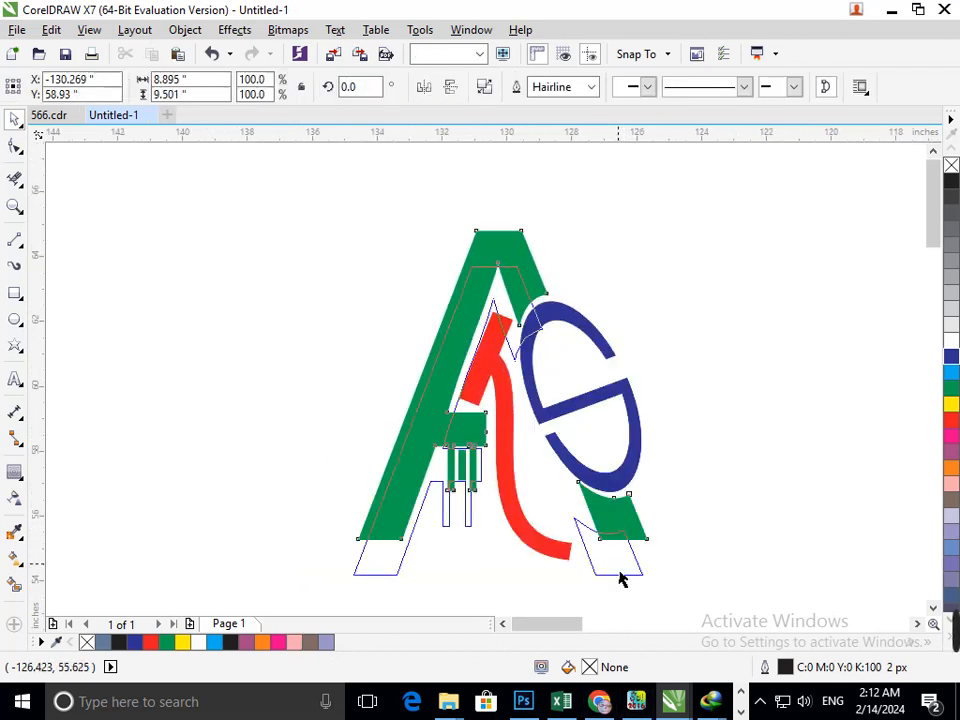
click(951, 451)
click(542, 482)
click(462, 468)
click(951, 451)
right_click(951, 451)
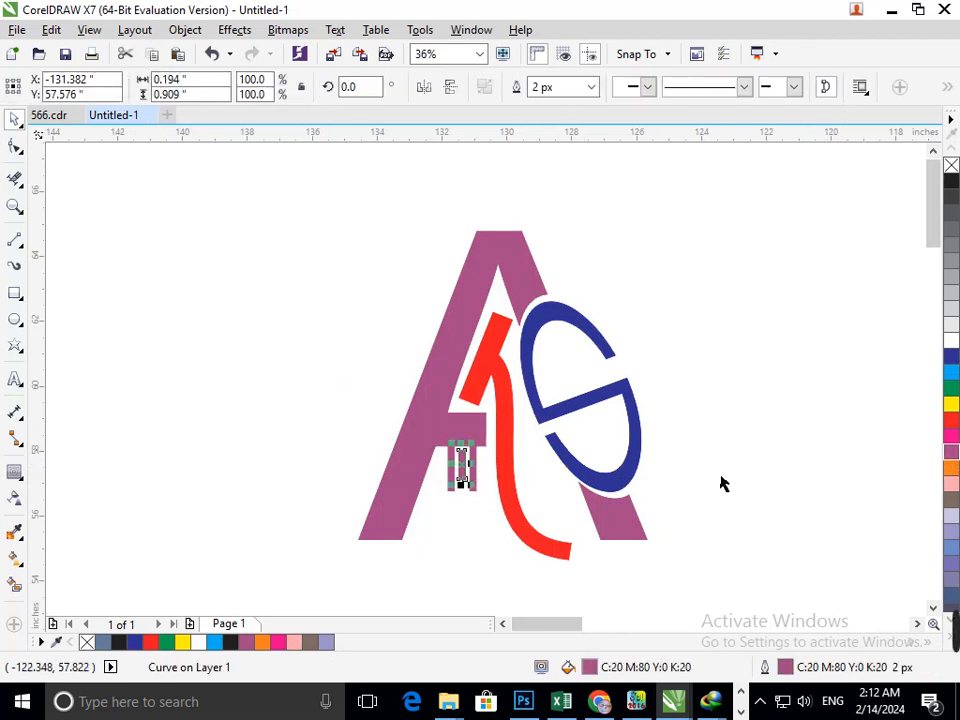
click(716, 493)
- Colour the letter A's fill and outline black
click(615, 538)
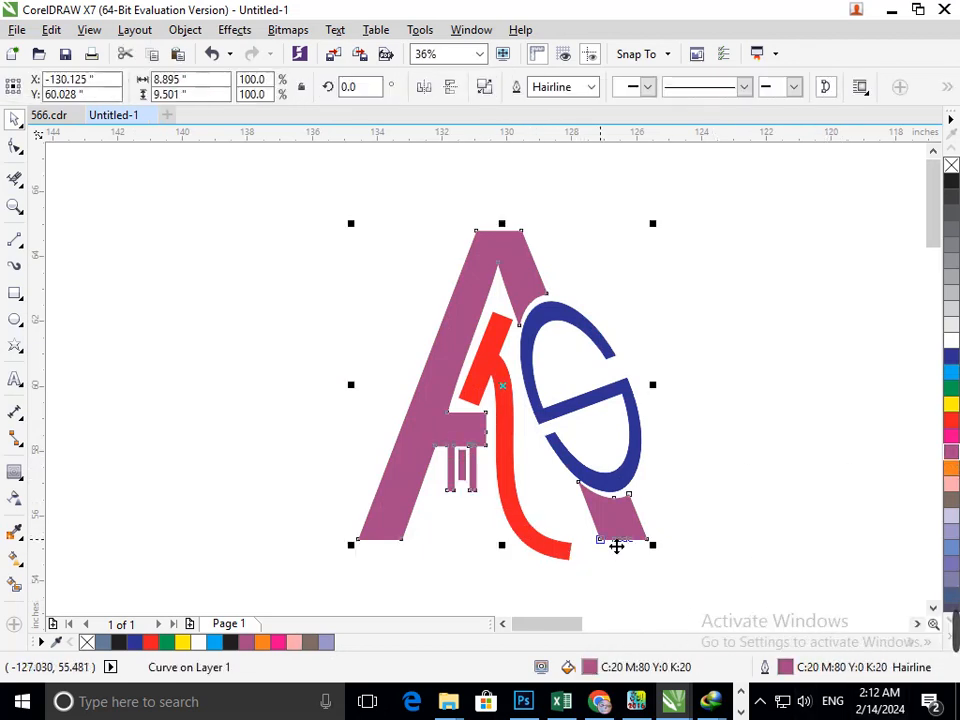
click(951, 183)
right_click(951, 183)
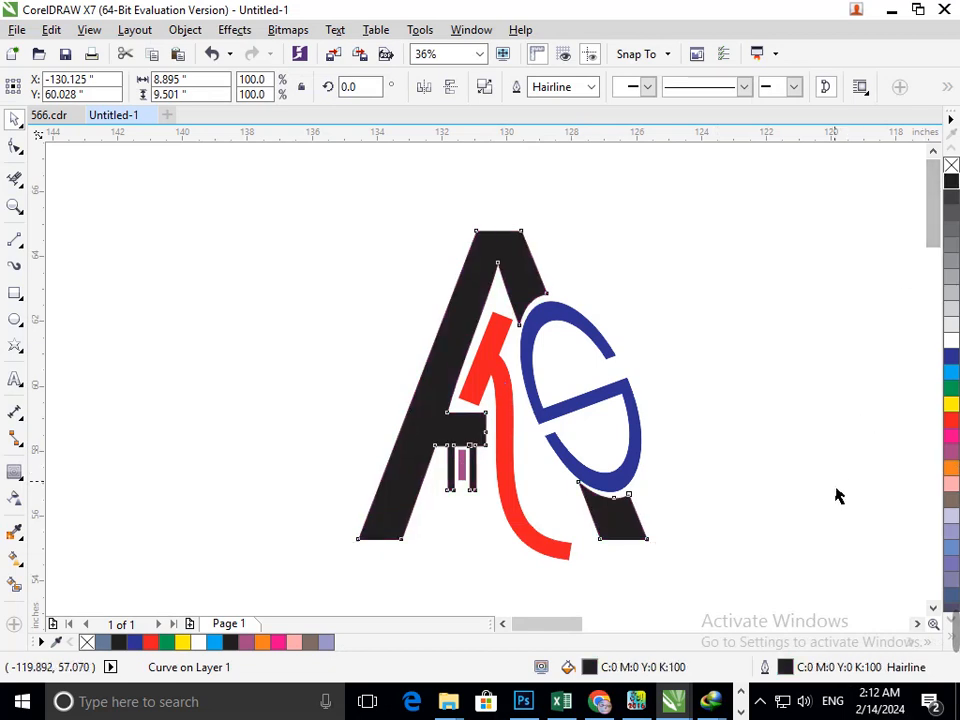
click(836, 497)
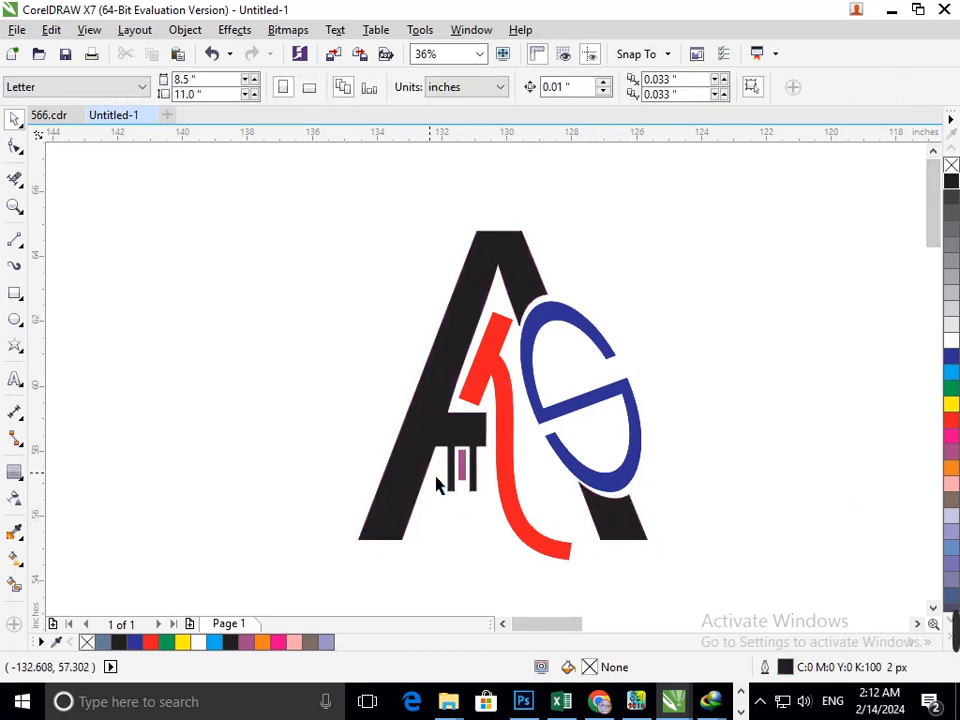
- Group the short middle bar with the letter A, and colour the group's fill and outline plum (C:20 M:80 Y:0 K:20)
click(462, 470)
shift+click(613, 529)
key(ctrl+g)
click(950, 463)
right_click(950, 466)
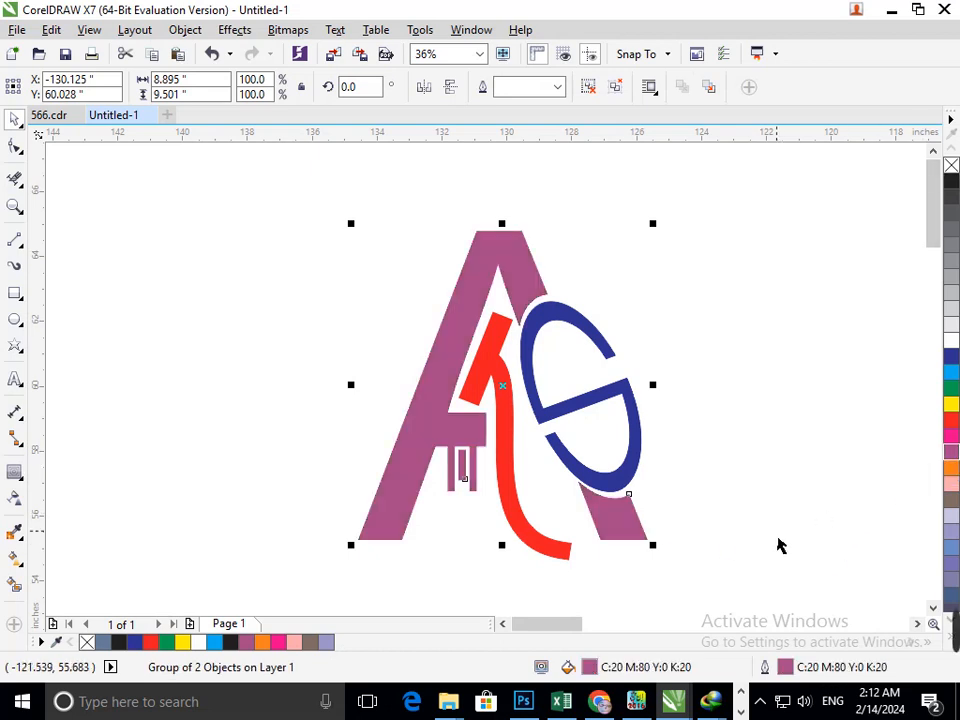
click(779, 543)
- Try pink on the letter A group, and settle on green for its fill and outline
click(620, 510)
click(950, 436)
right_click(950, 436)
click(950, 388)
right_click(950, 388)
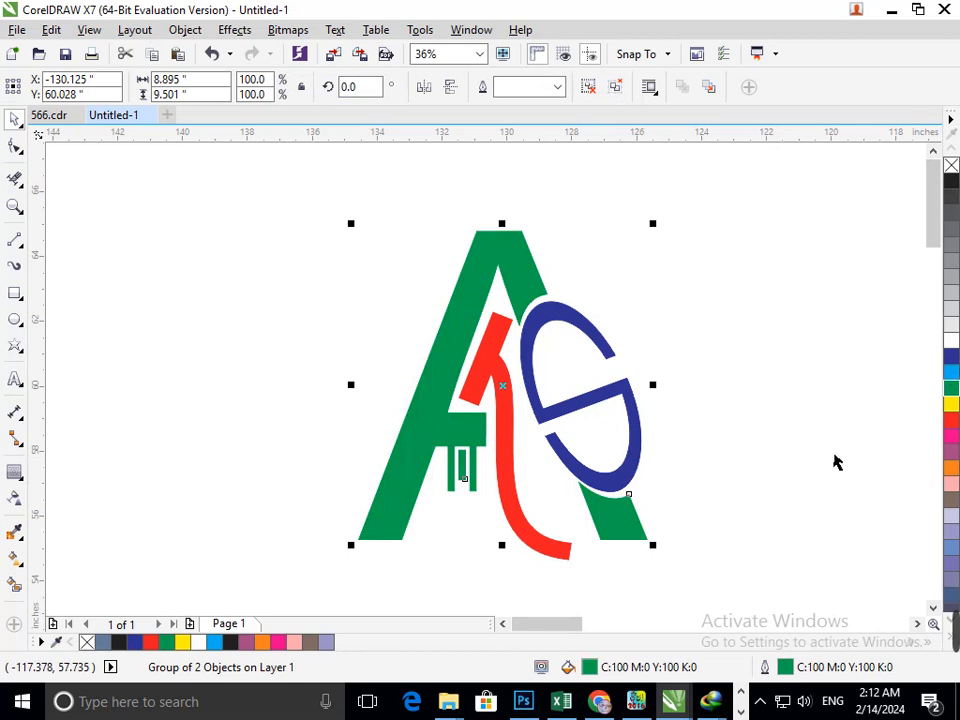
click(698, 558)
- Colour the grouped slanted and curved strokes plum and the S-like ring red
click(541, 560)
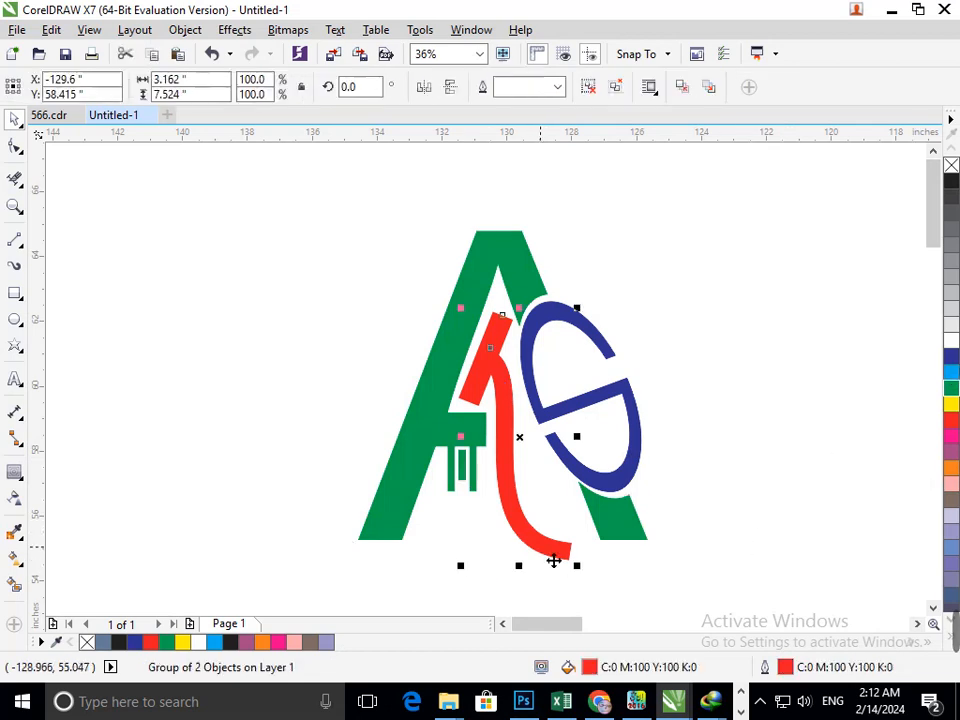
click(950, 466)
click(829, 536)
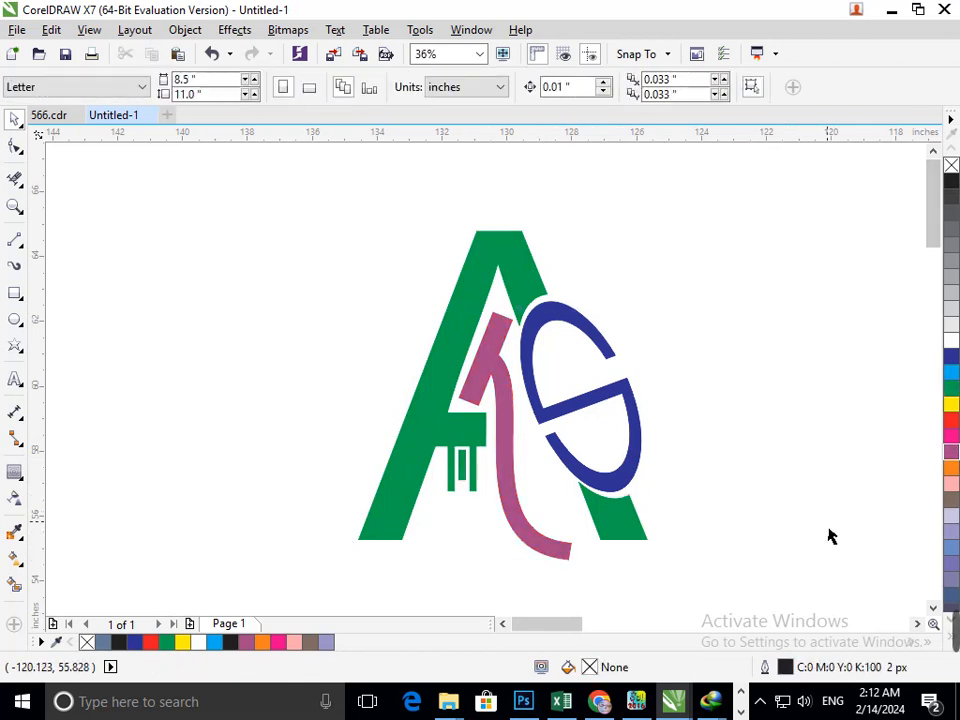
click(606, 489)
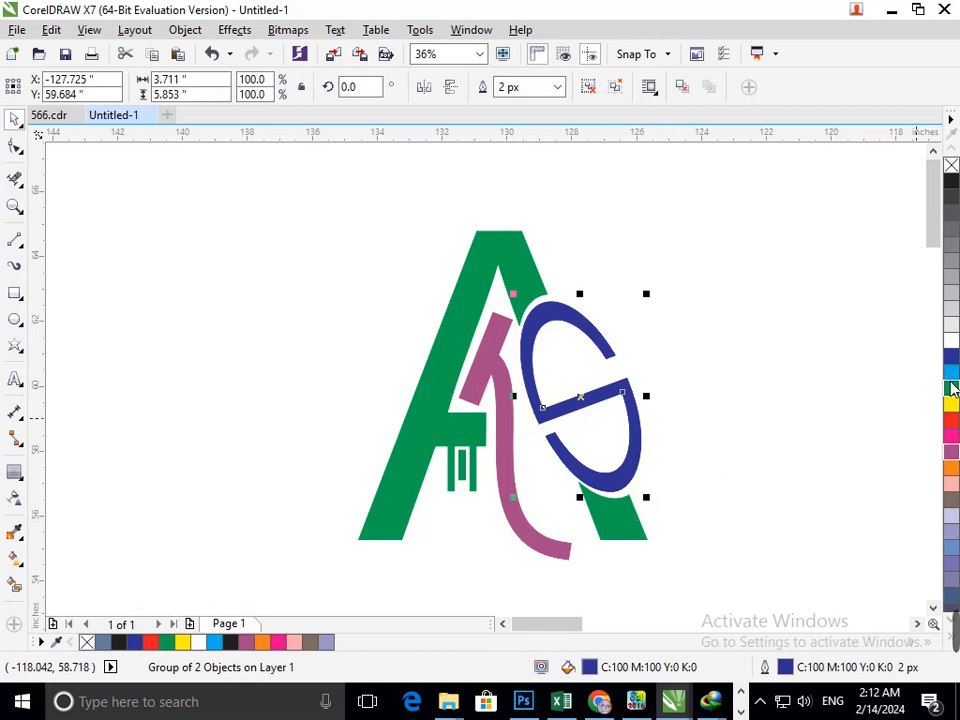
click(951, 420)
click(718, 502)
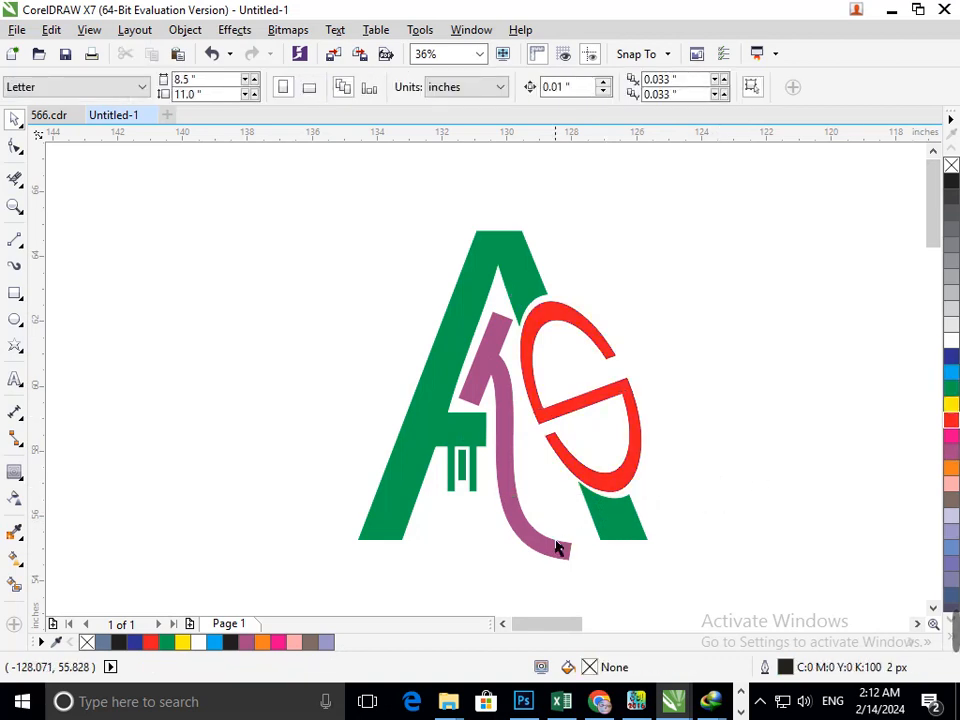
- Colour the grouped slanted and curved strokes green to match the letter A
click(561, 546)
click(951, 395)
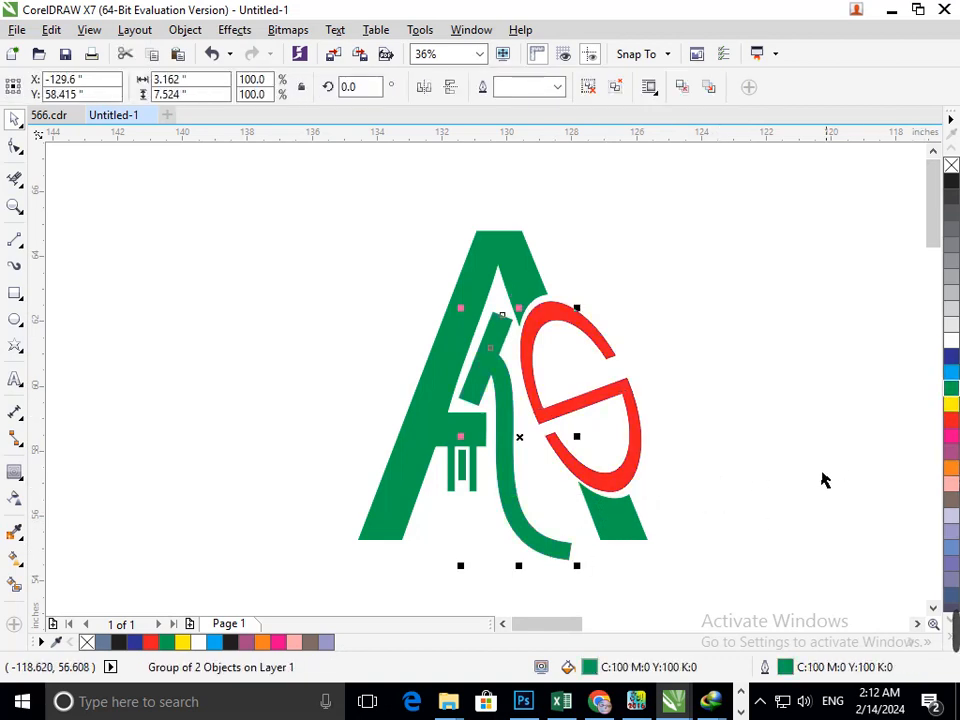
click(797, 499)
- Try green on the S-like ring, and colour it blue instead
click(624, 484)
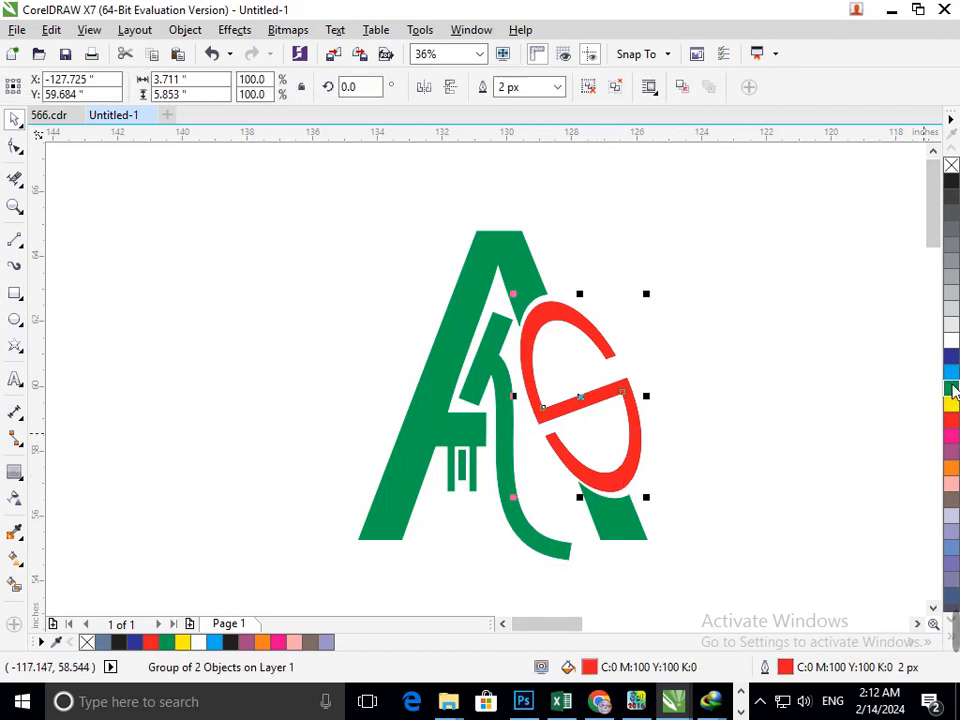
click(951, 393)
click(789, 450)
click(583, 505)
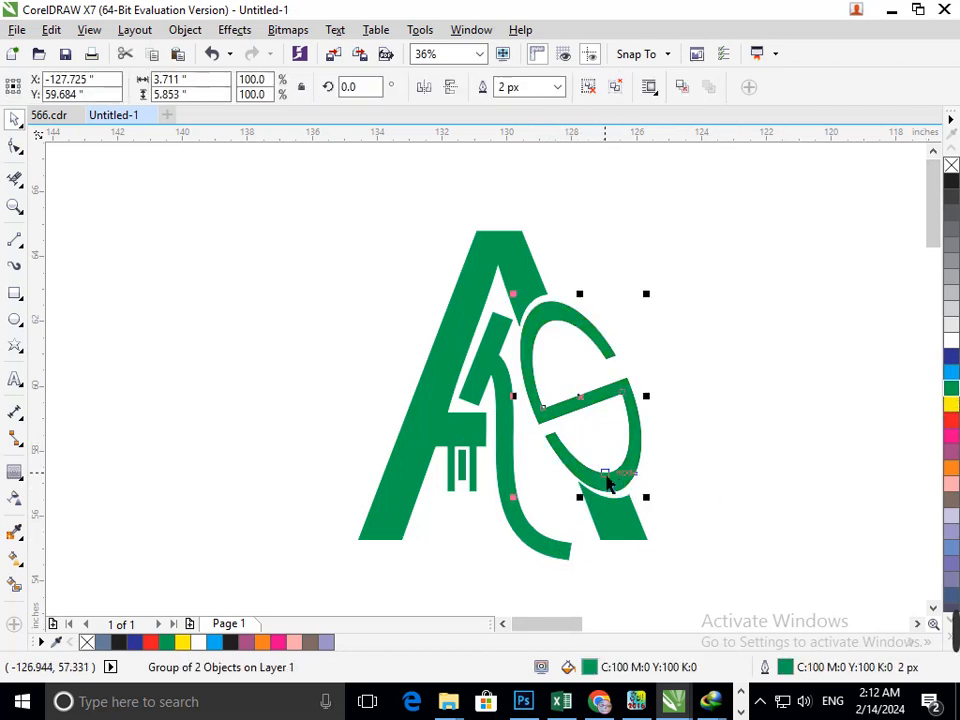
click(951, 357)
click(815, 467)
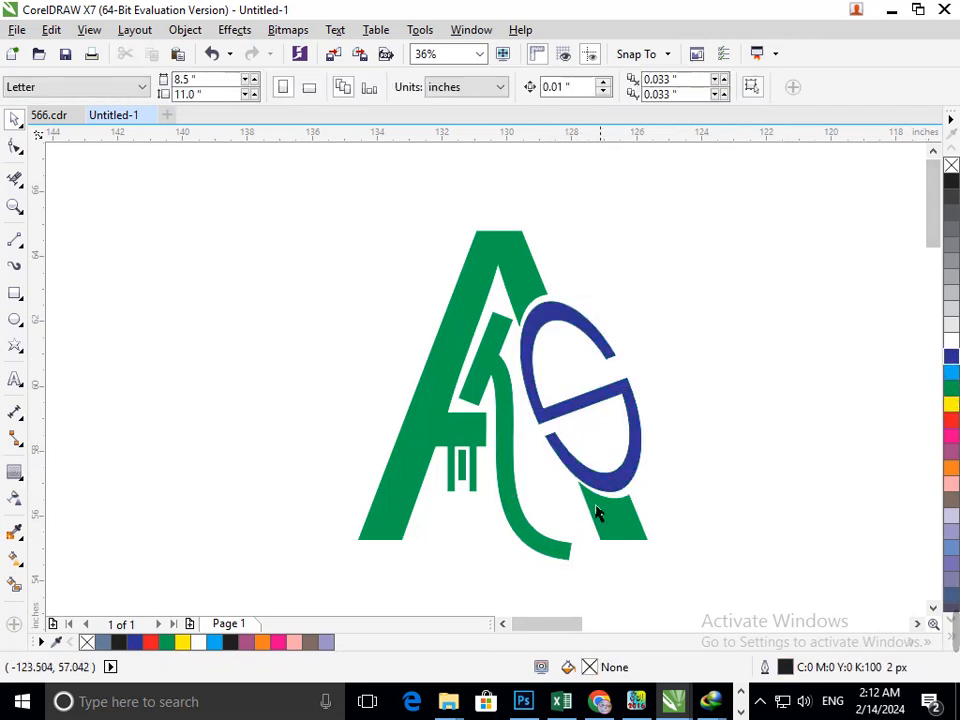
- Colour the grouped slanted and curved strokes orange
click(529, 548)
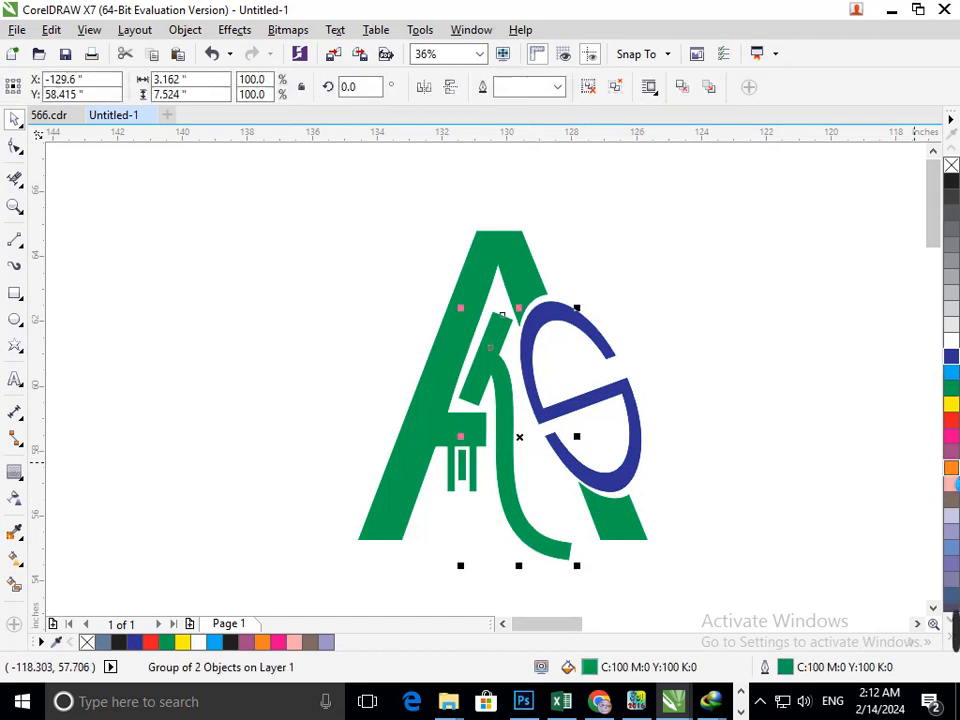
click(951, 467)
click(763, 541)
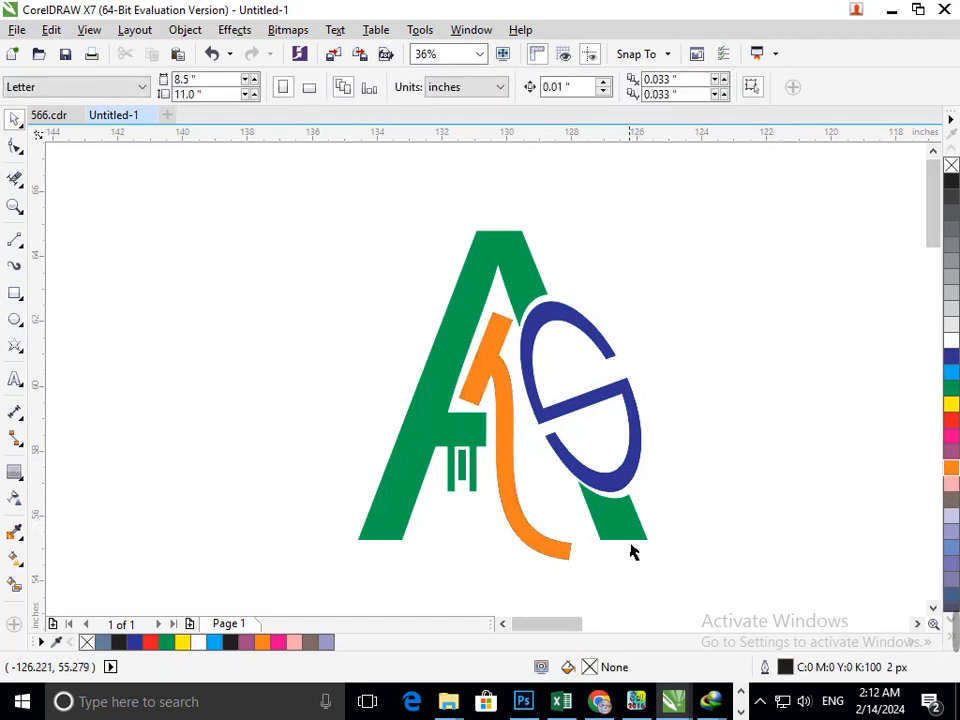
- Try pink, black and plum on the letter A group, and return it to green
drag(630, 539, 611, 550)
key(ctrl+z)
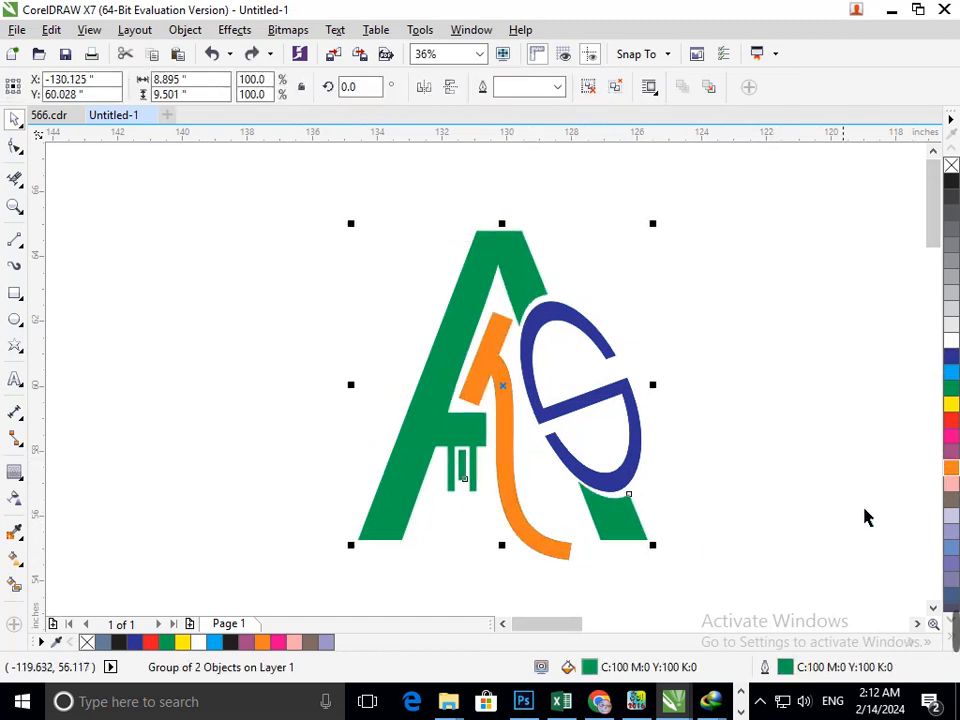
click(951, 483)
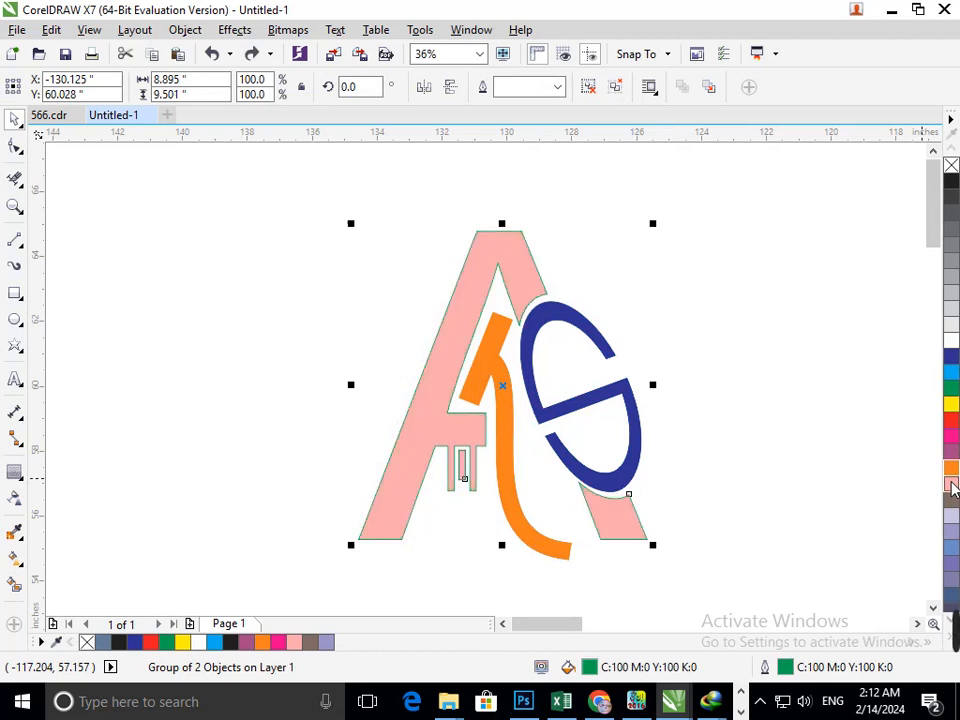
click(951, 181)
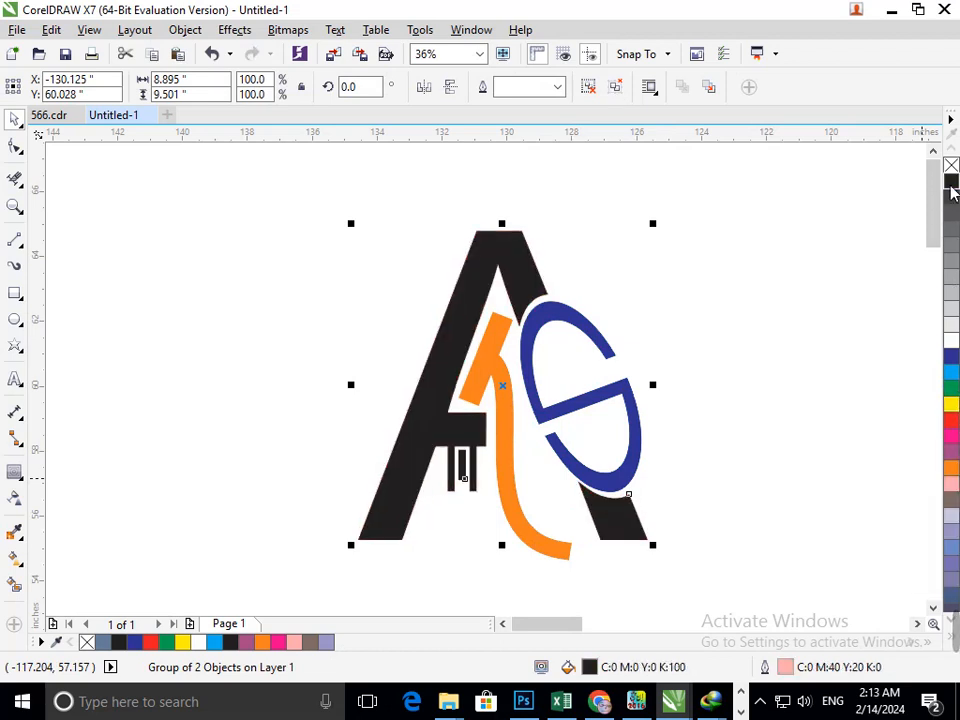
click(951, 464)
click(790, 549)
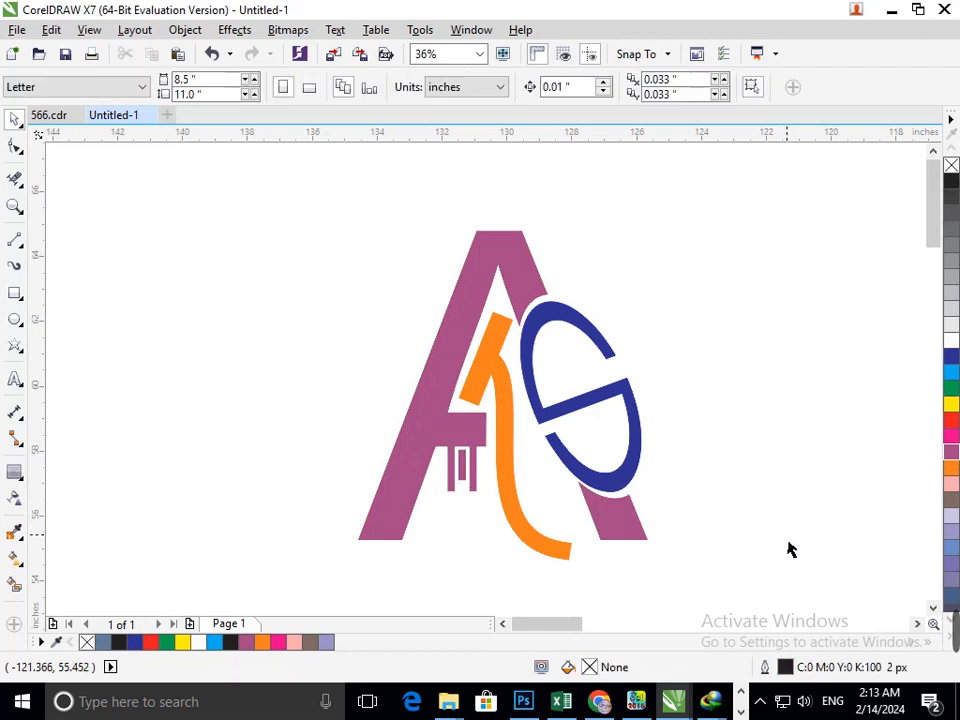
click(624, 544)
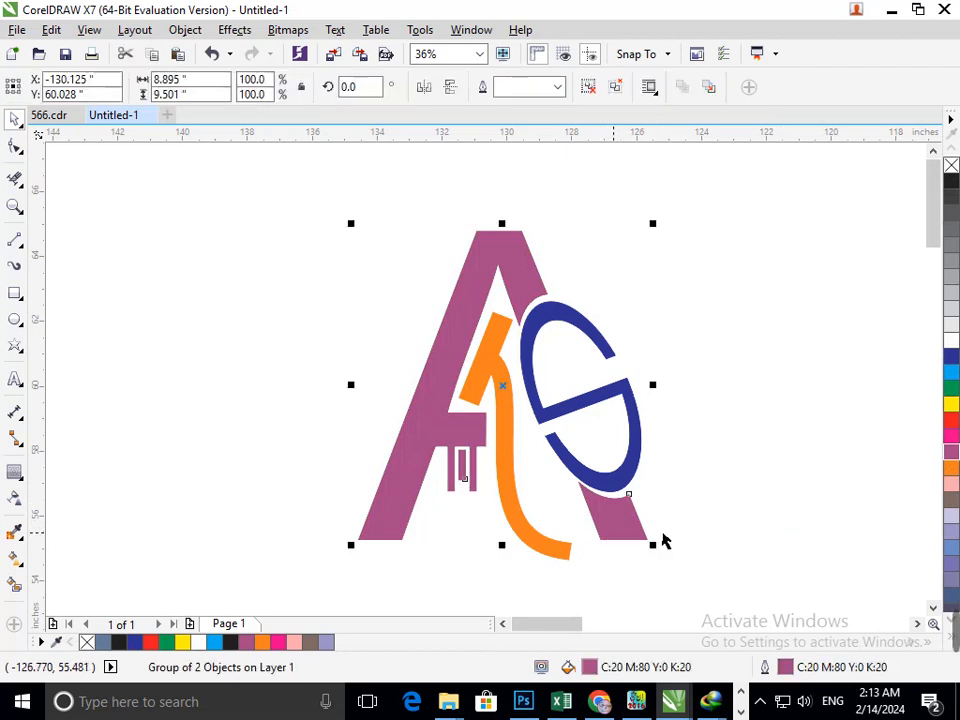
click(951, 390)
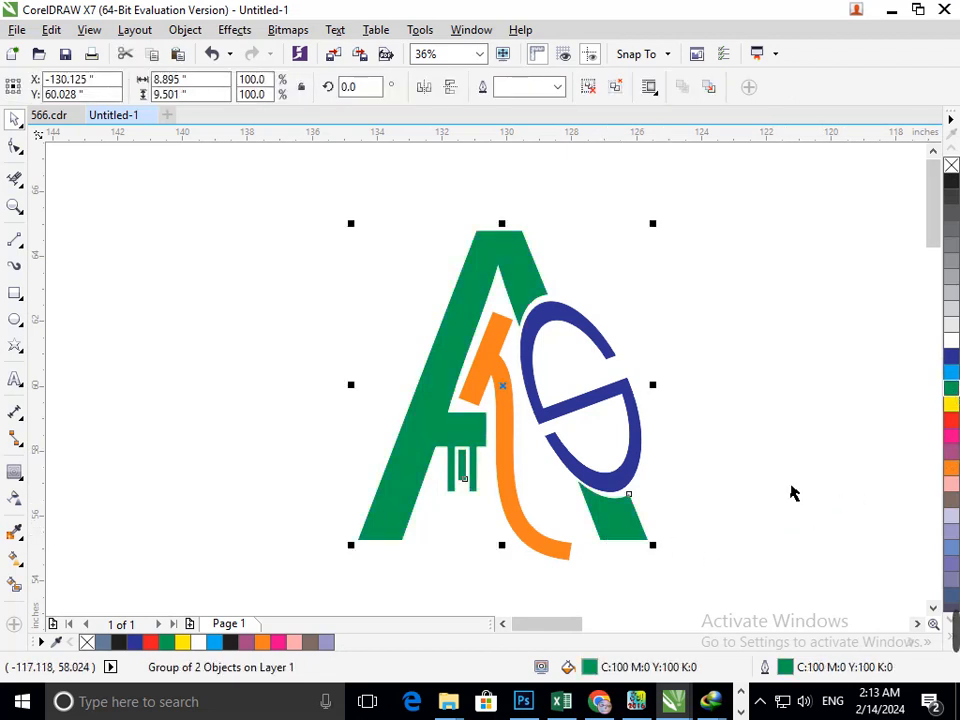
click(770, 510)
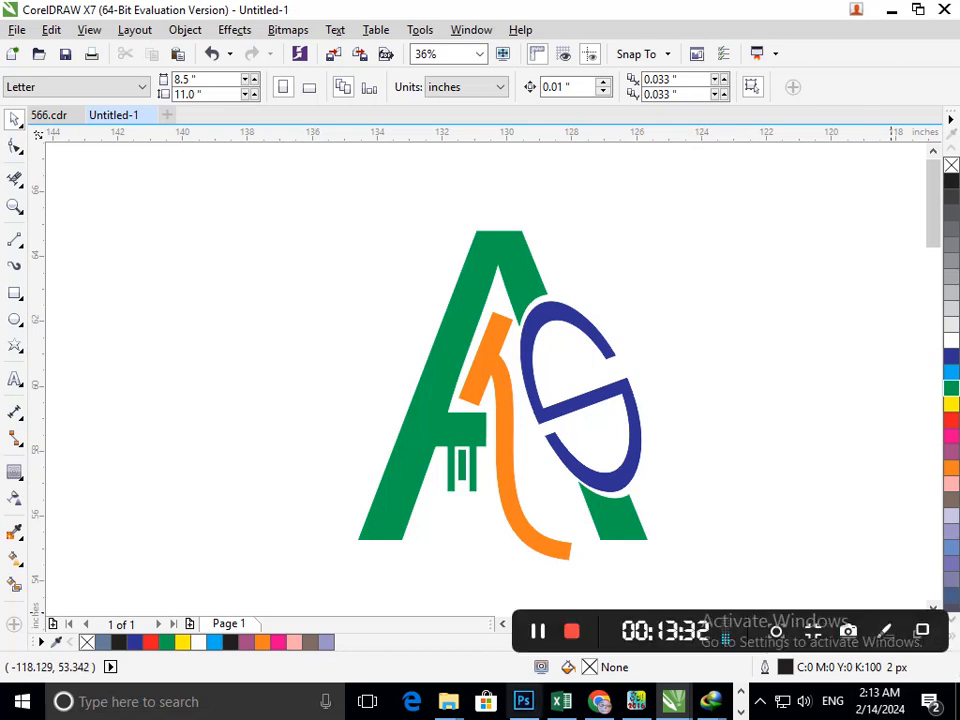
- Select the whole logo, scale it down slightly and reposition it on the canvas
drag(261, 171, 681, 499)
drag(353, 567, 365, 518)
click(284, 601)
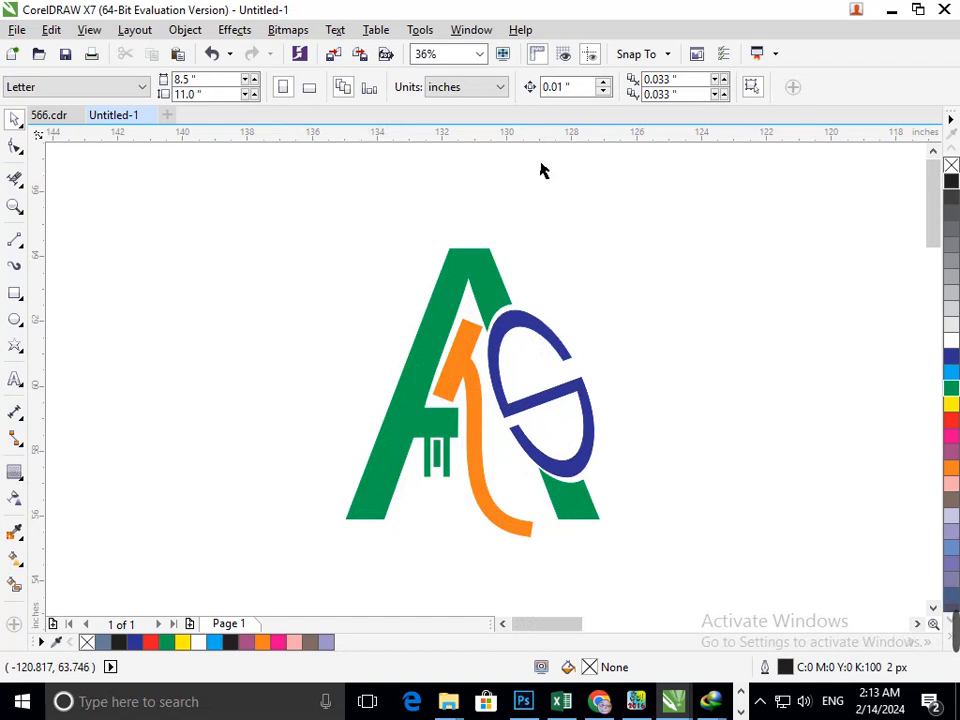
- Enlarge the whole logo to about 8.66 by 9.86 inches and deselect it
drag(279, 210, 615, 572)
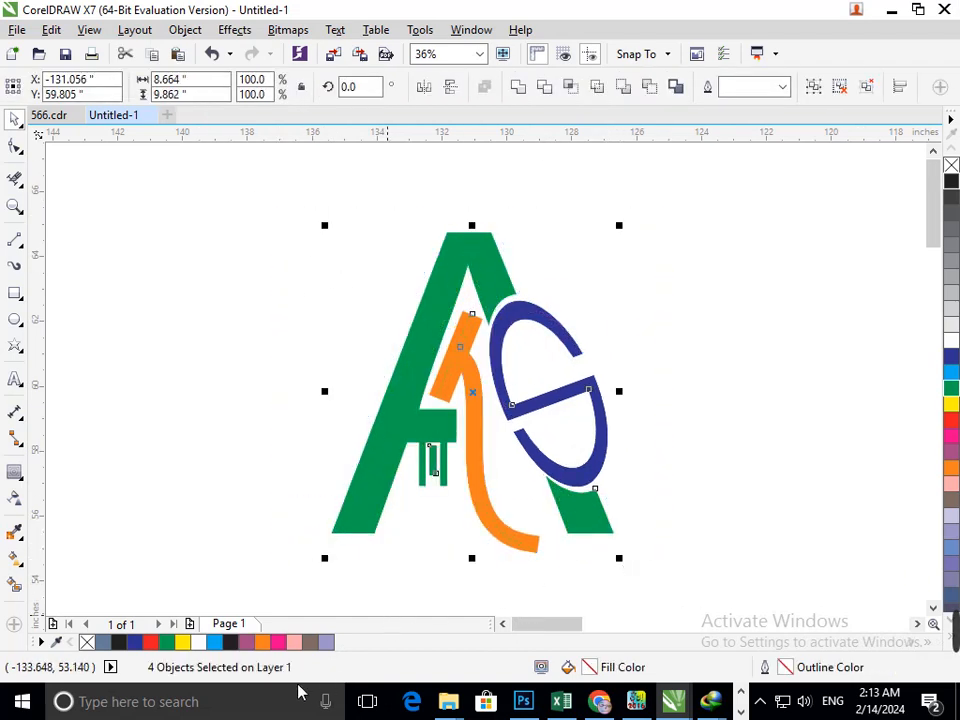
key(alt+Tab)
click(845, 12)
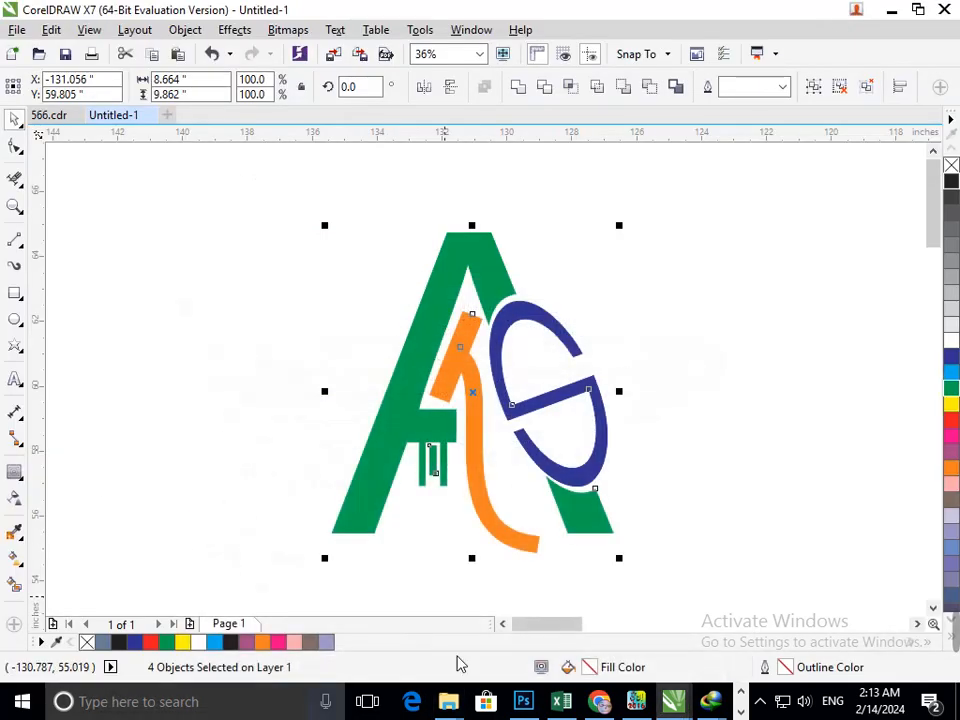
click(425, 594)
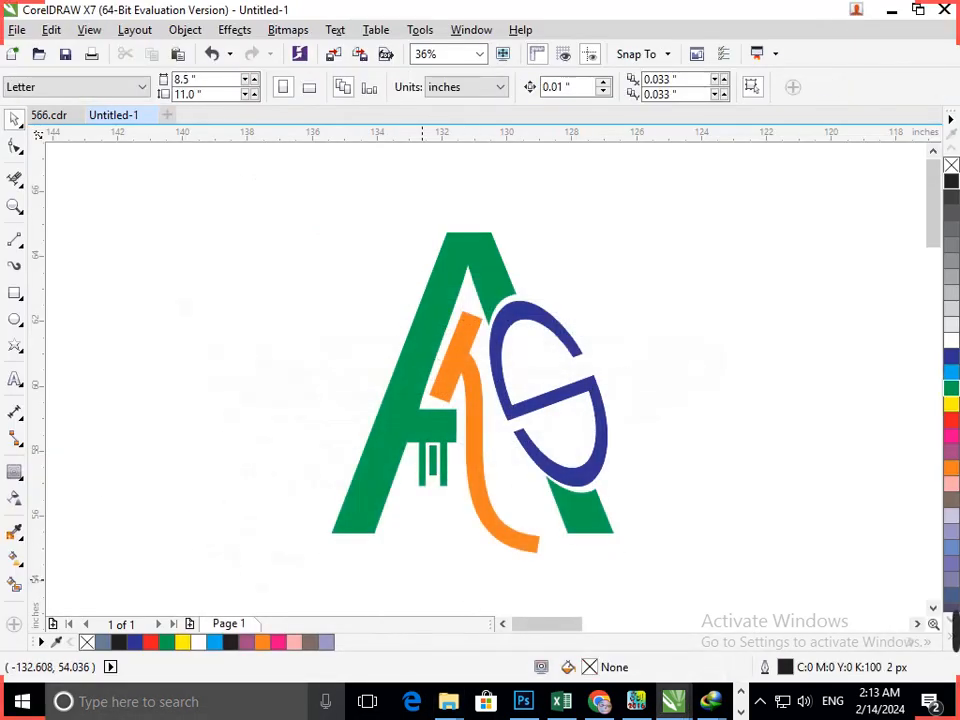